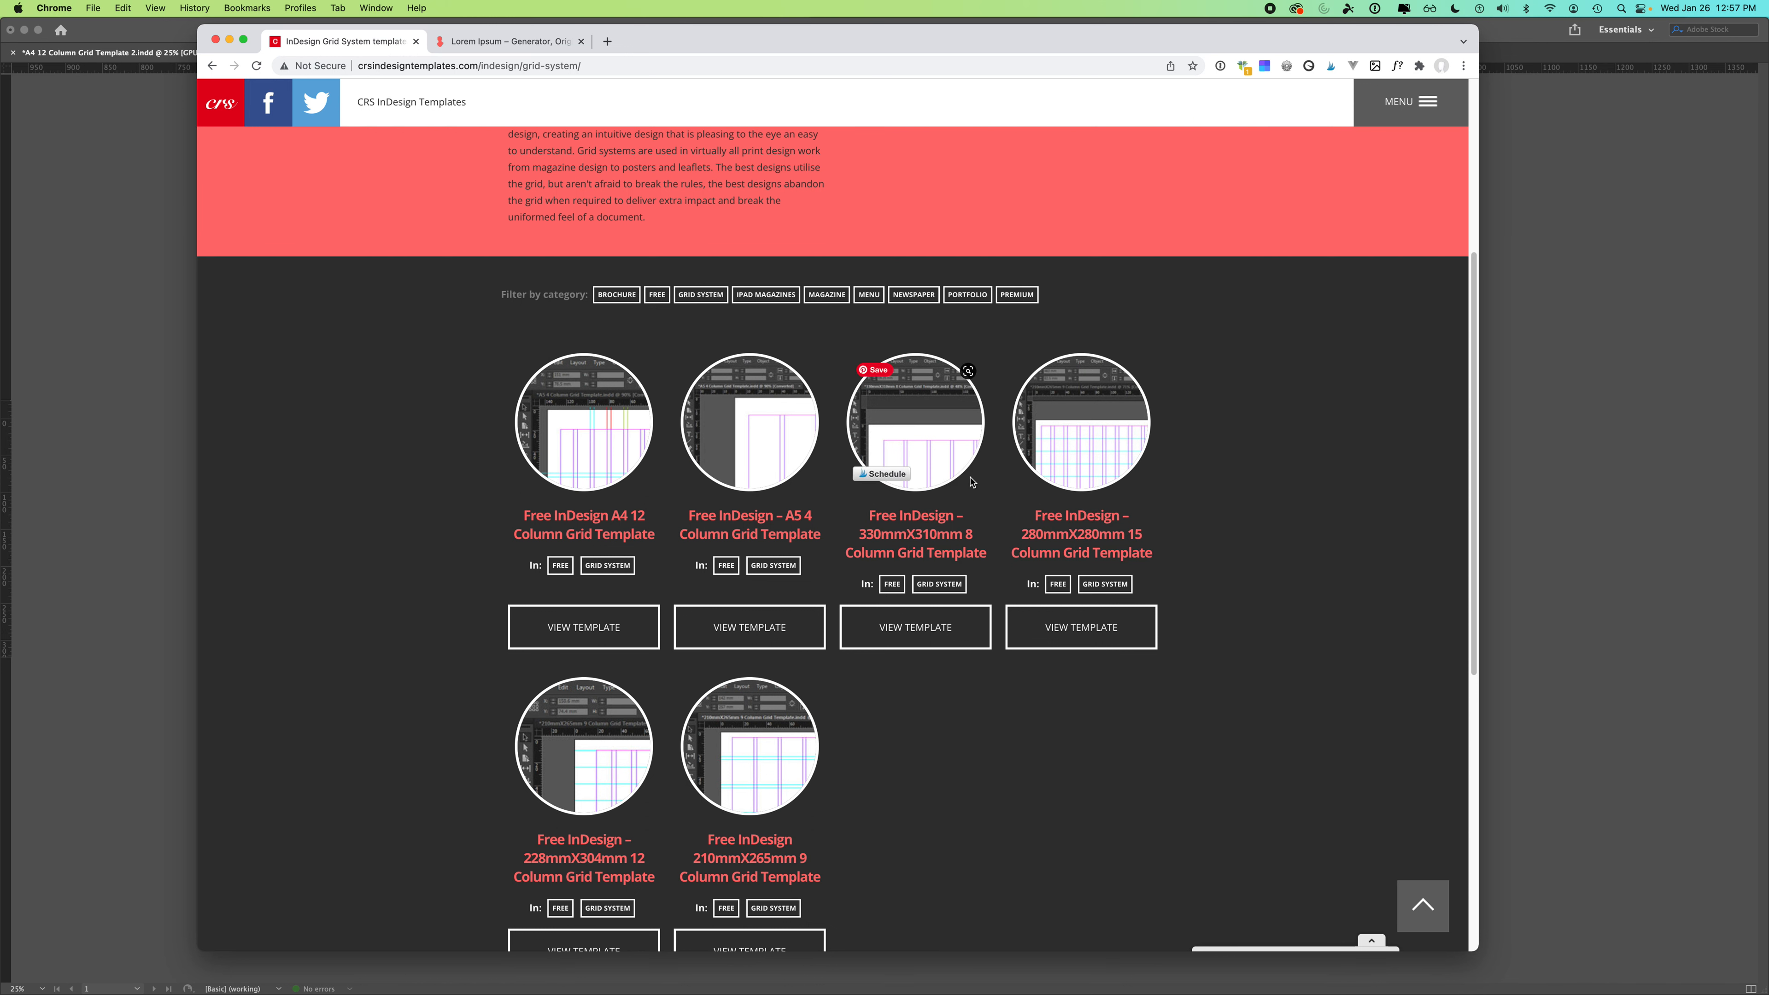
- Bring the A4 12 Column Grid Template document to the front and zoom in on its grid page
left_click_drag(1474, 461, 1365, 483)
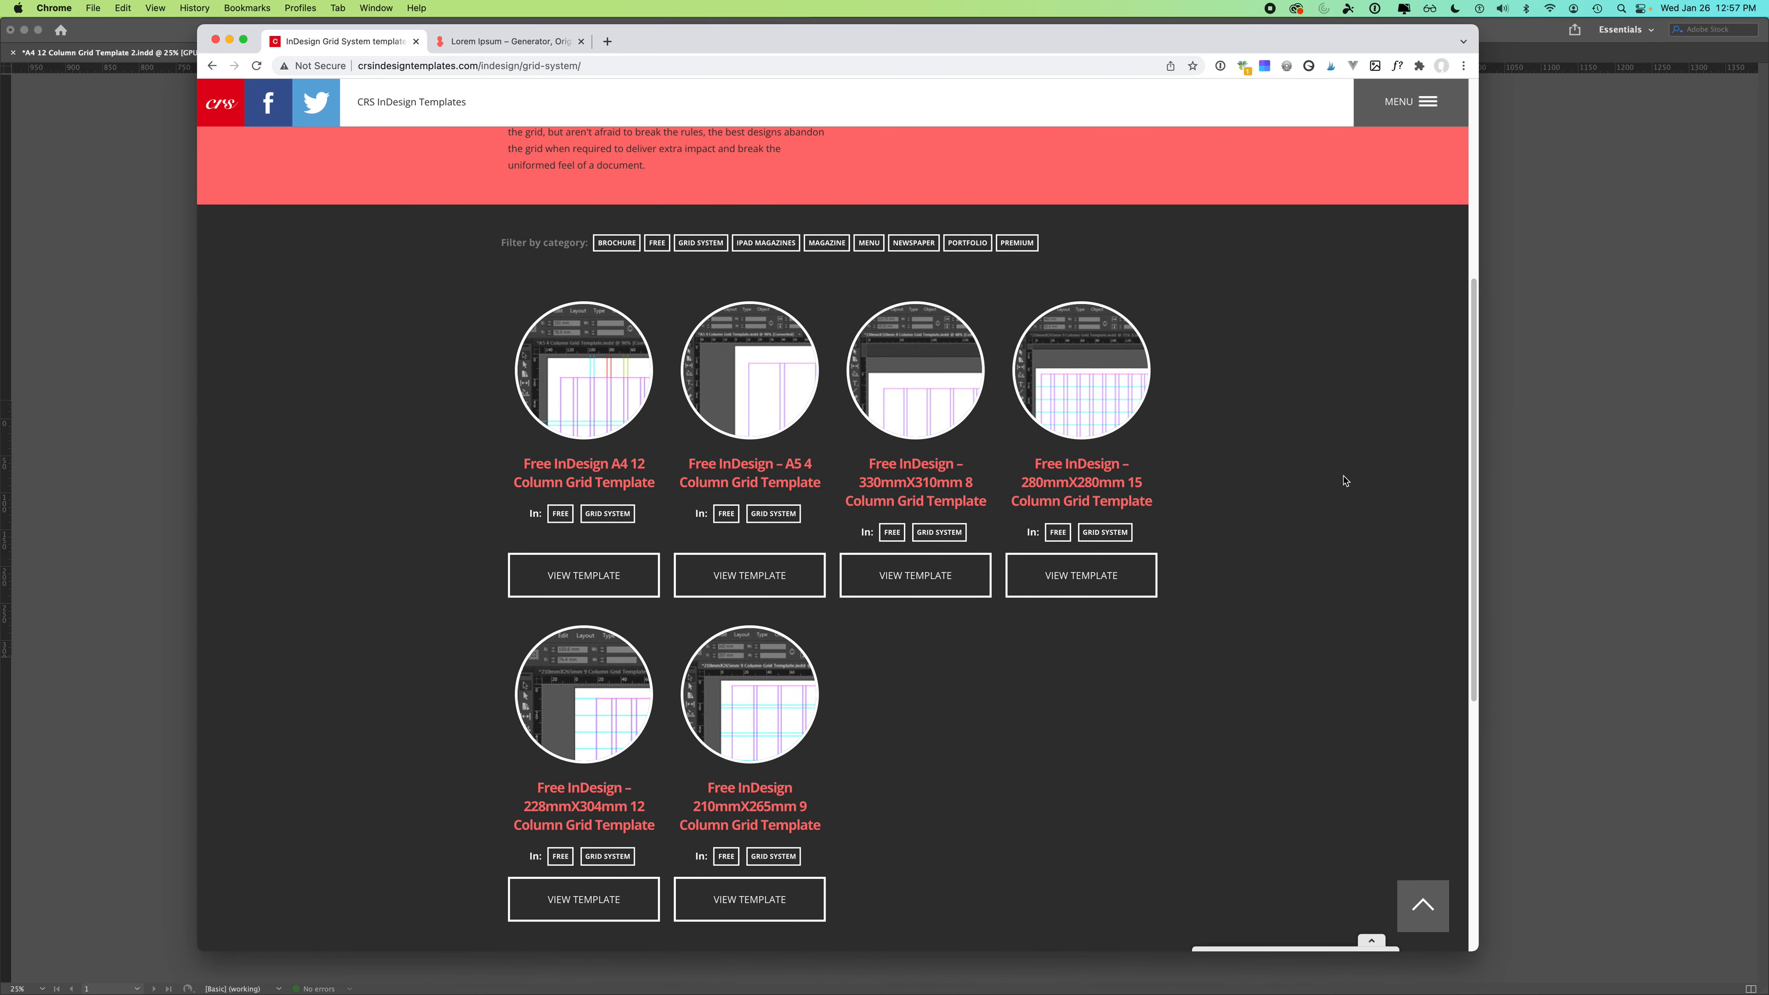
left_click(146, 422)
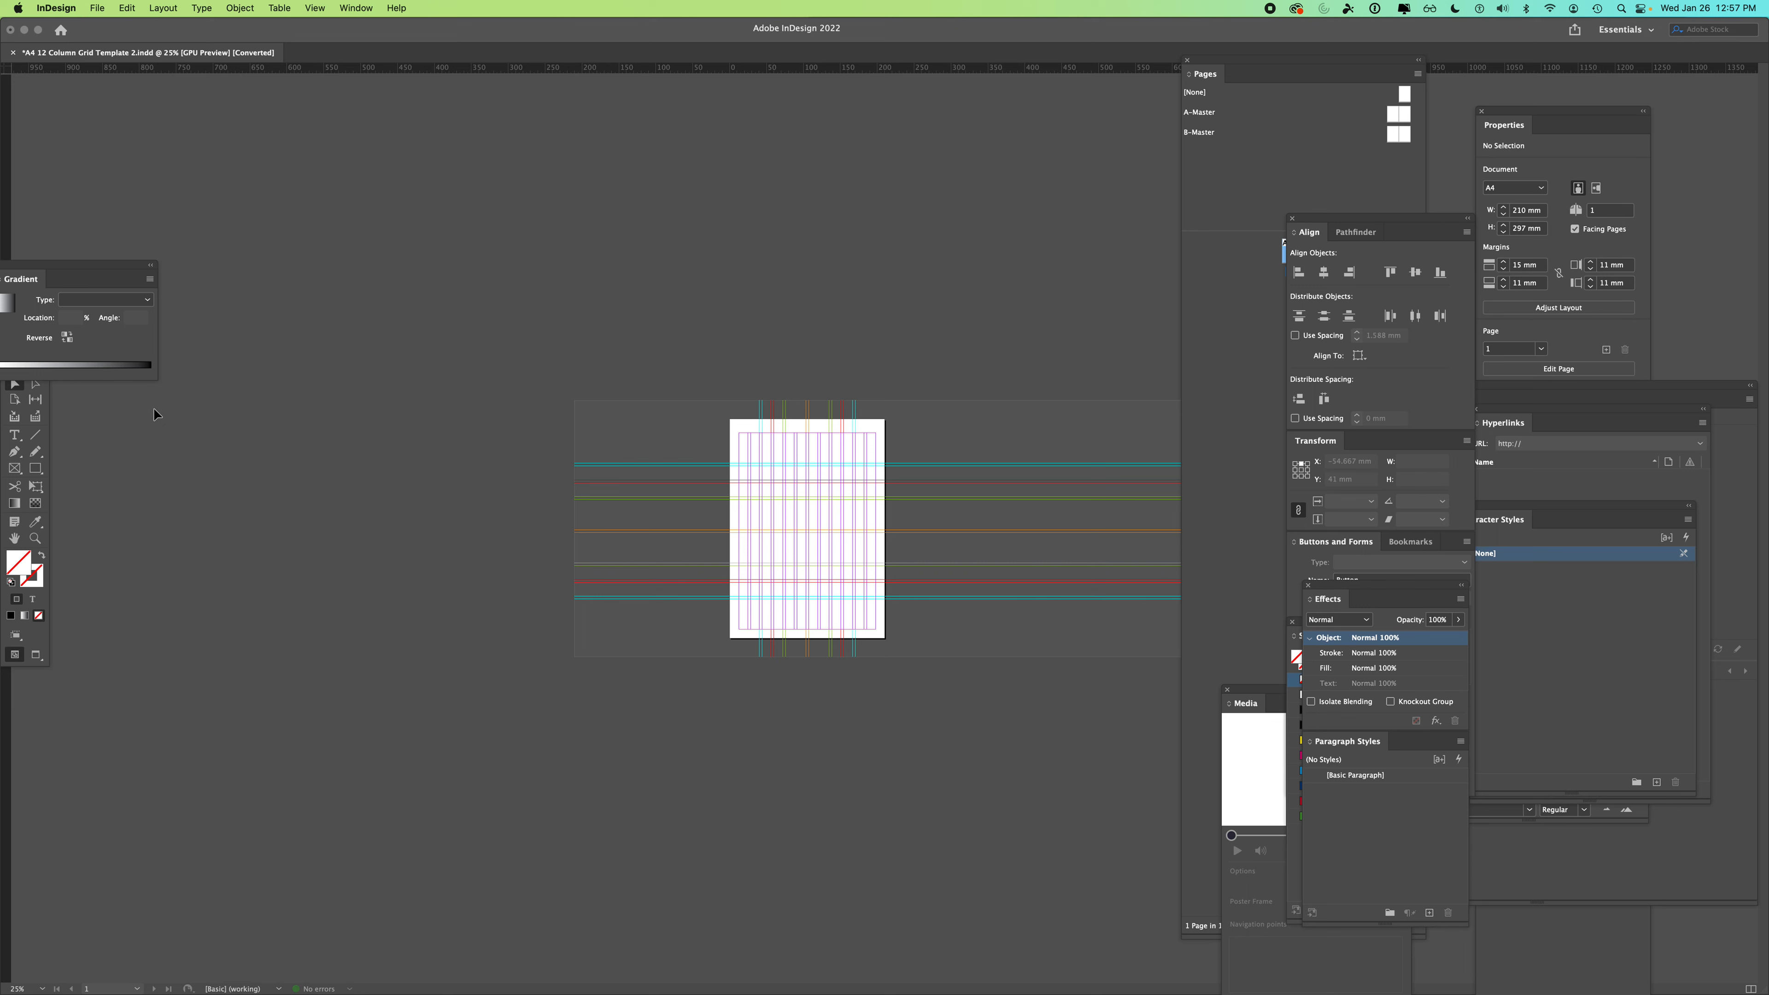
left_click_drag(664, 36, 676, 17)
left_click_drag(194, 27, 174, 21)
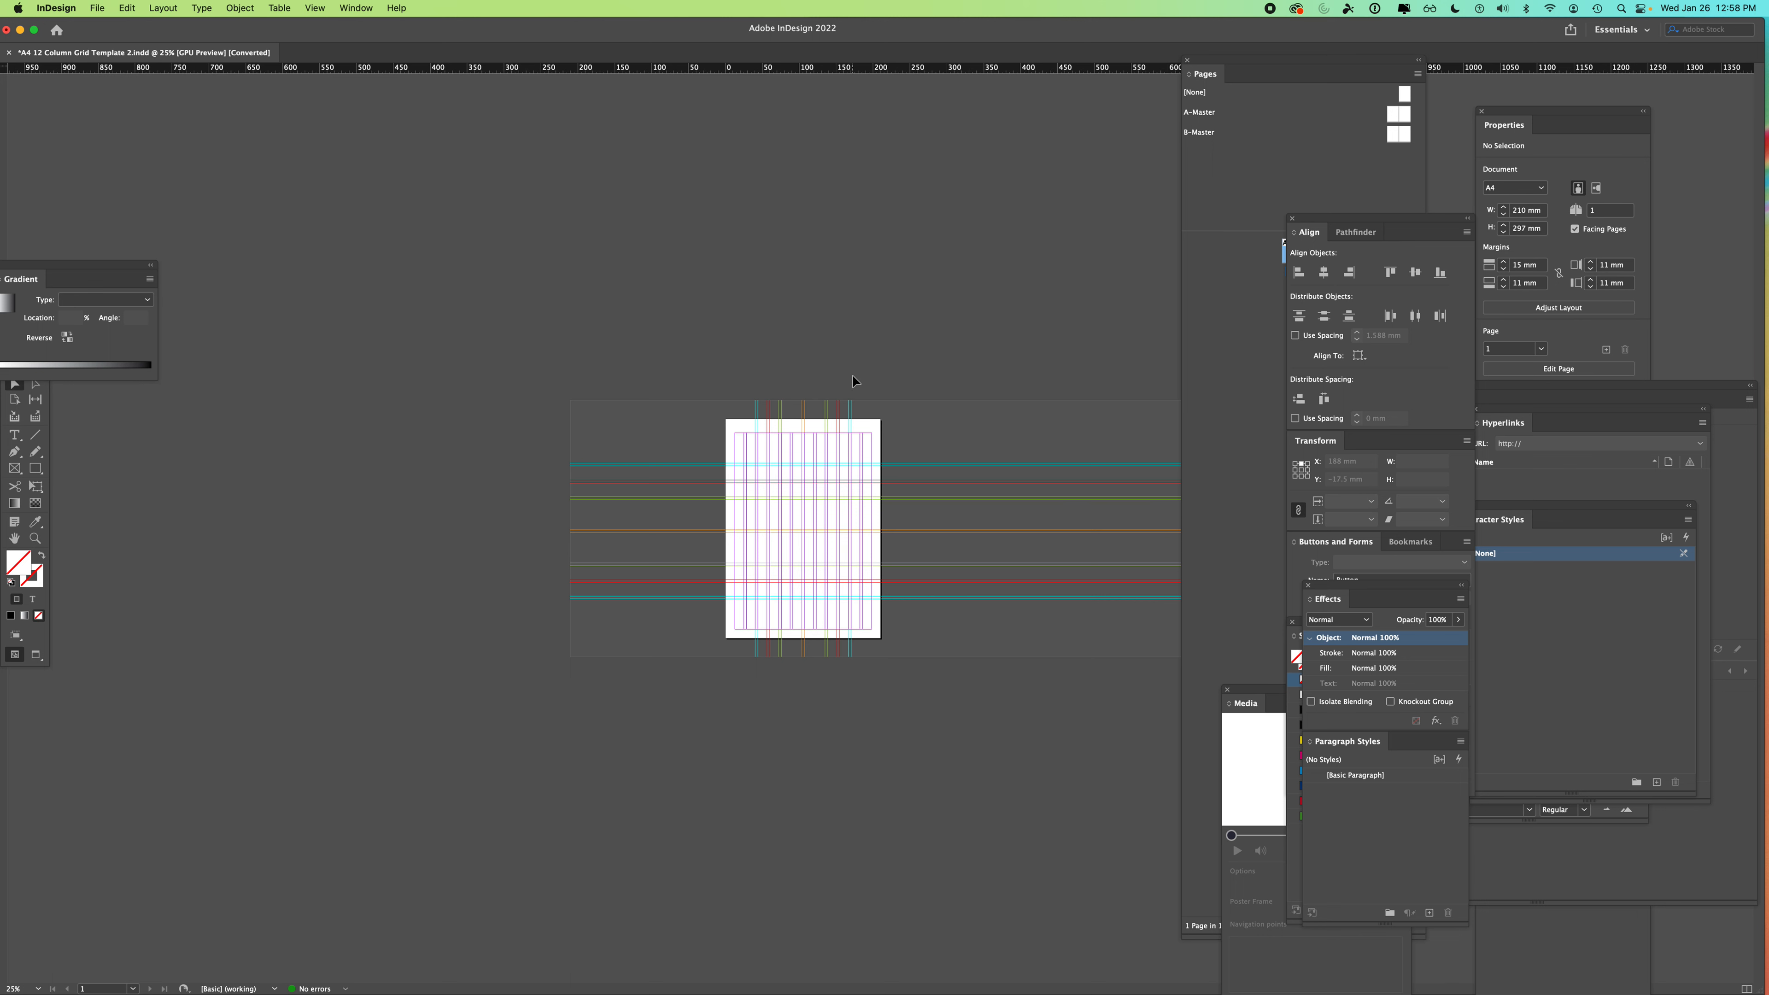
key("super+equal")
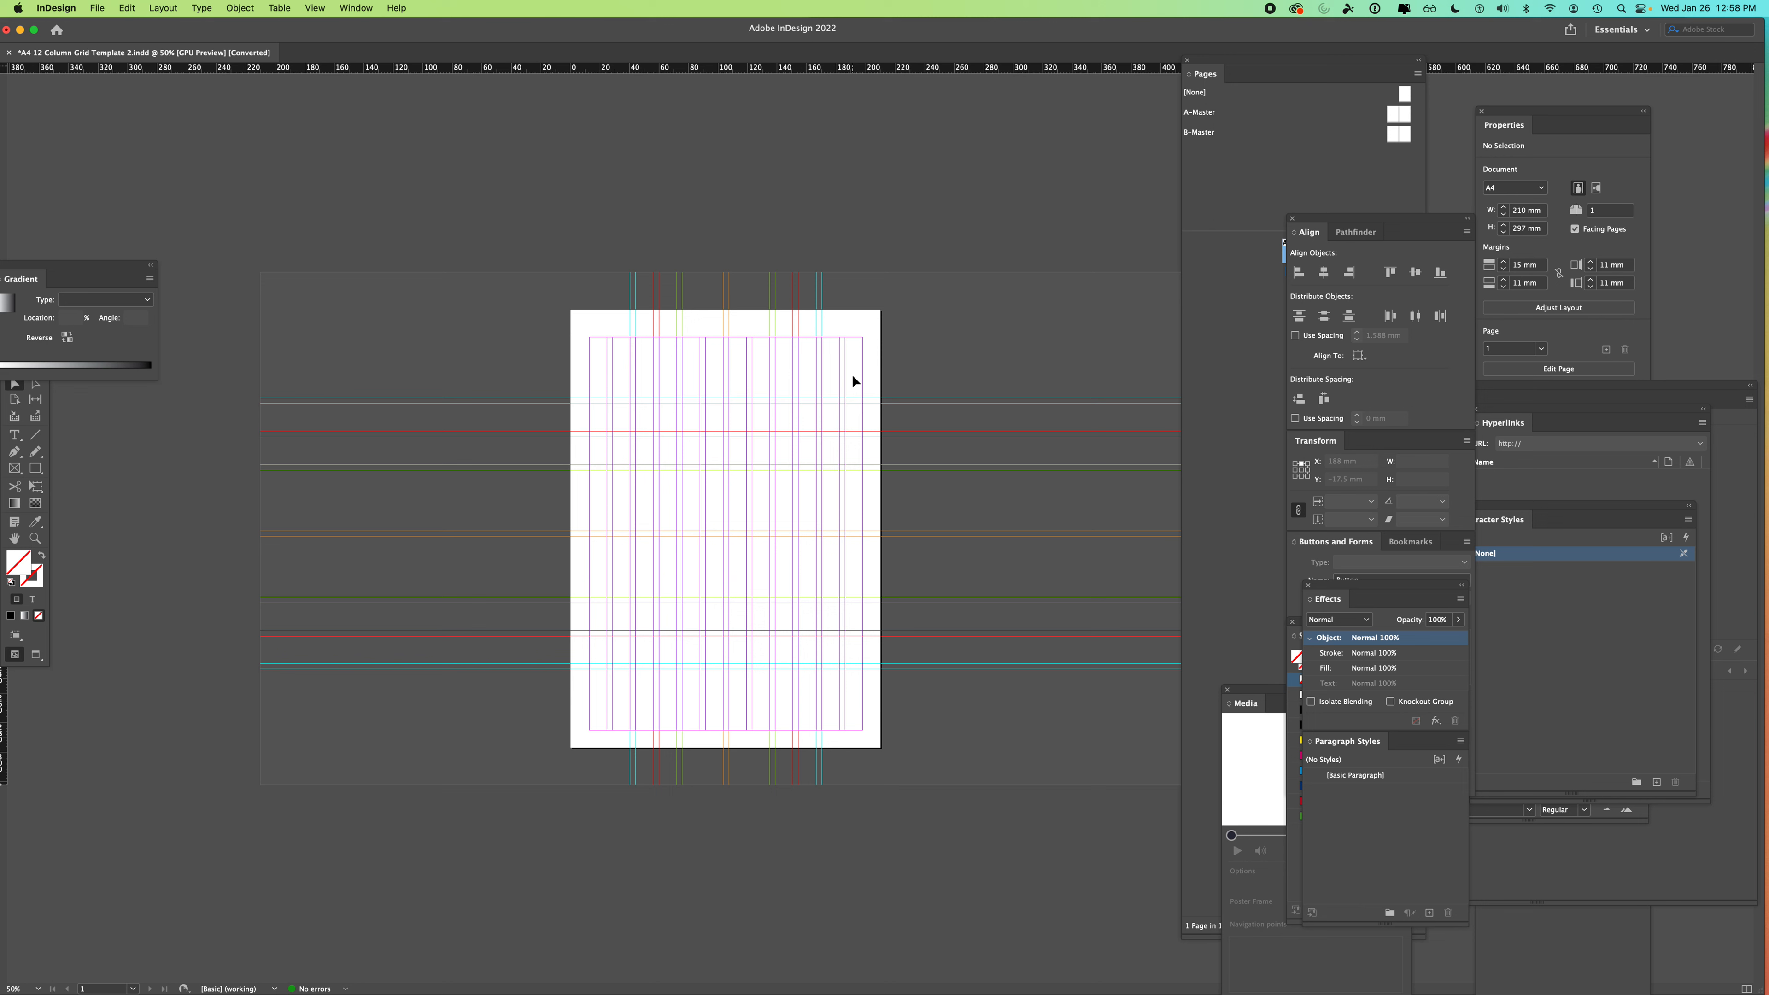
key("super+equal")
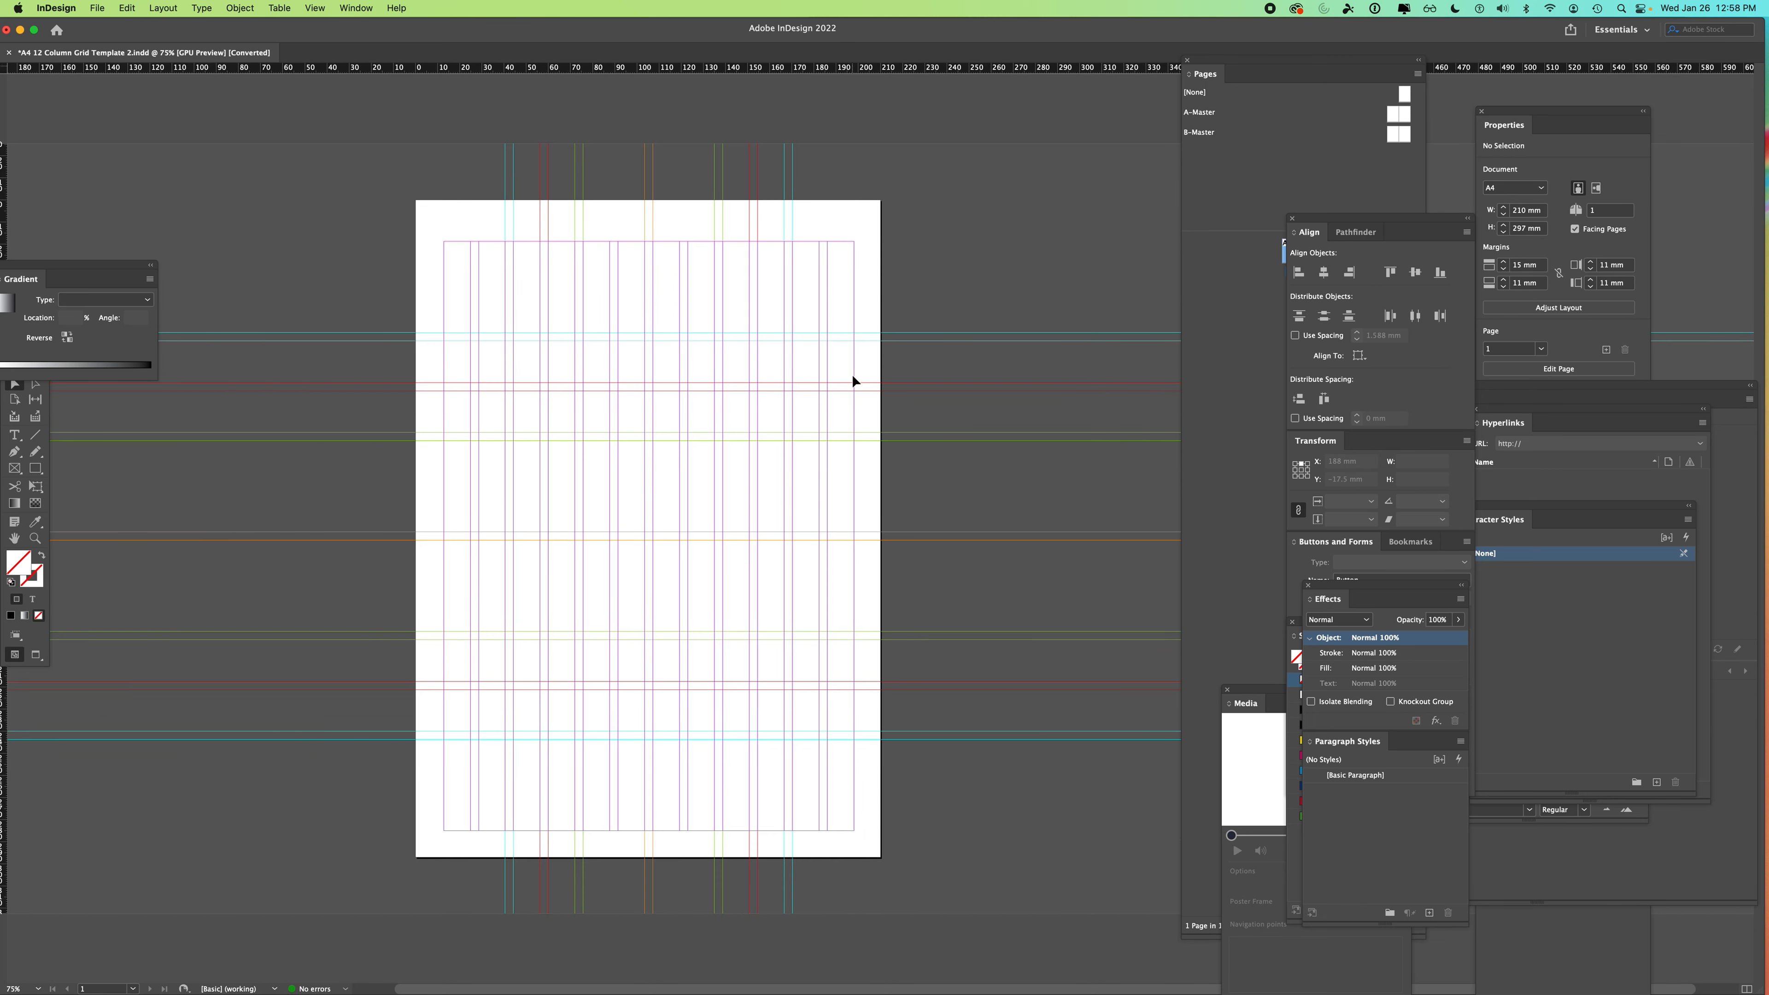
key("super+minus")
key("super+minus")
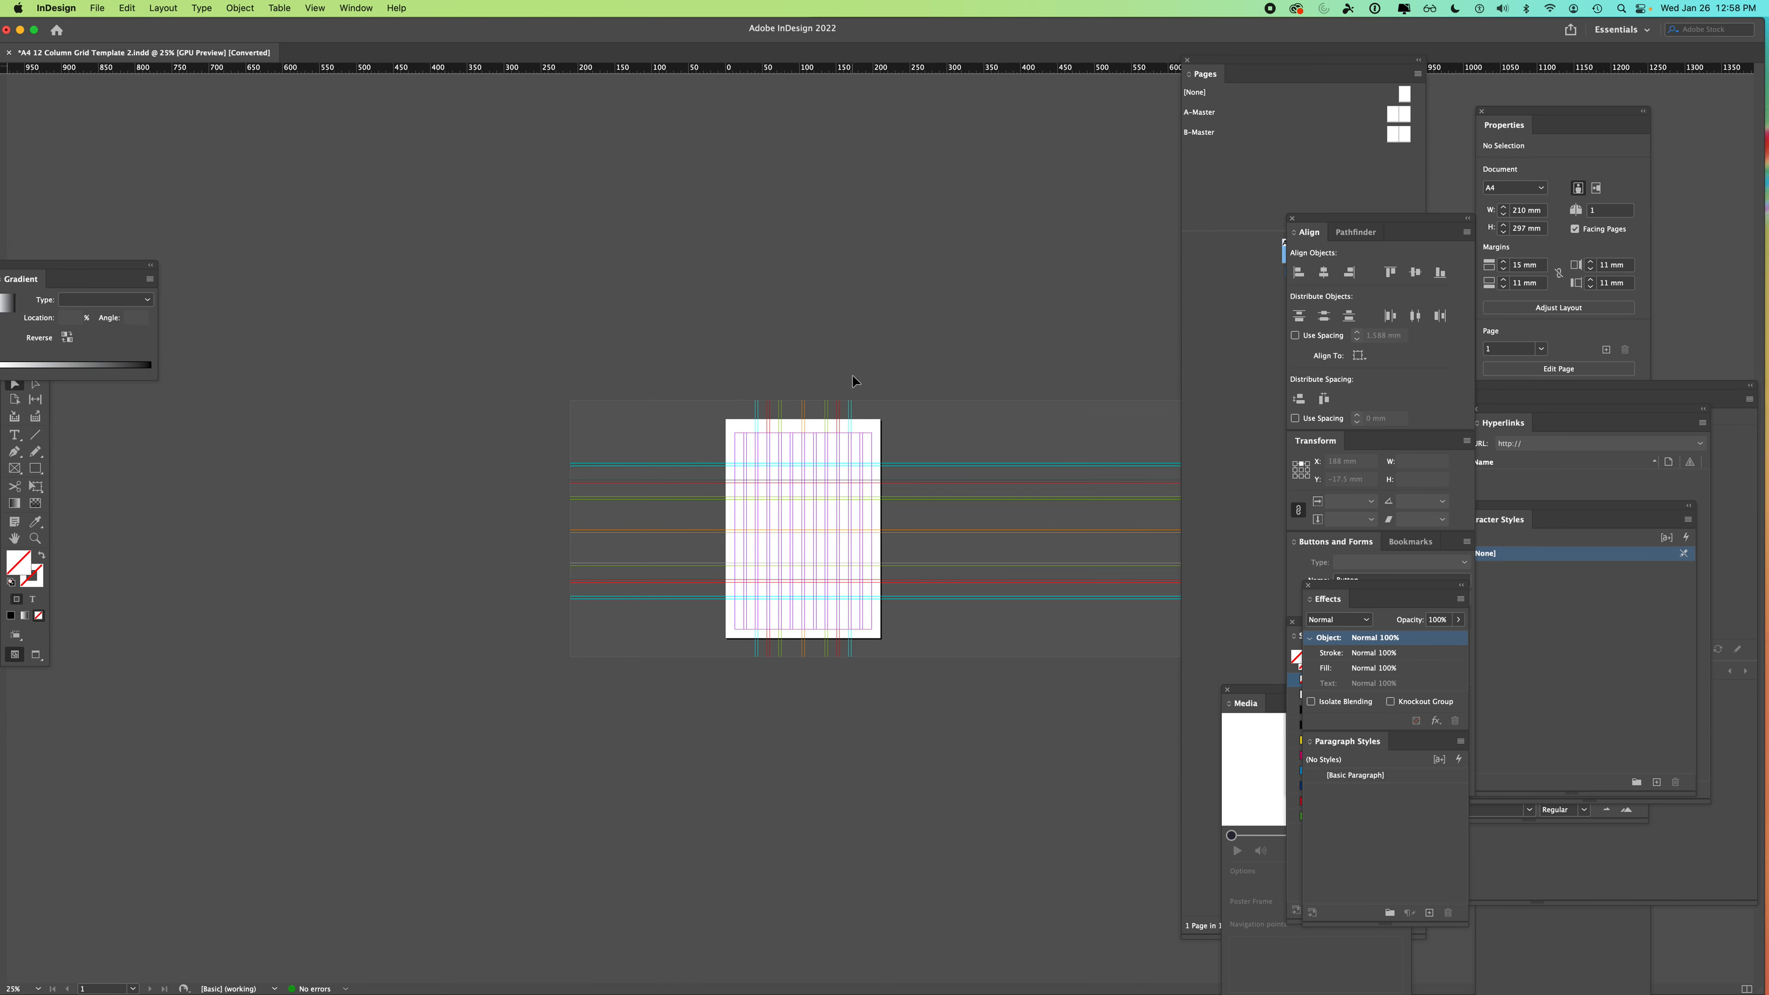
- Zoom closer, minimize and restore the grid document, then move the Pages panel beside the page
left_click(313, 7)
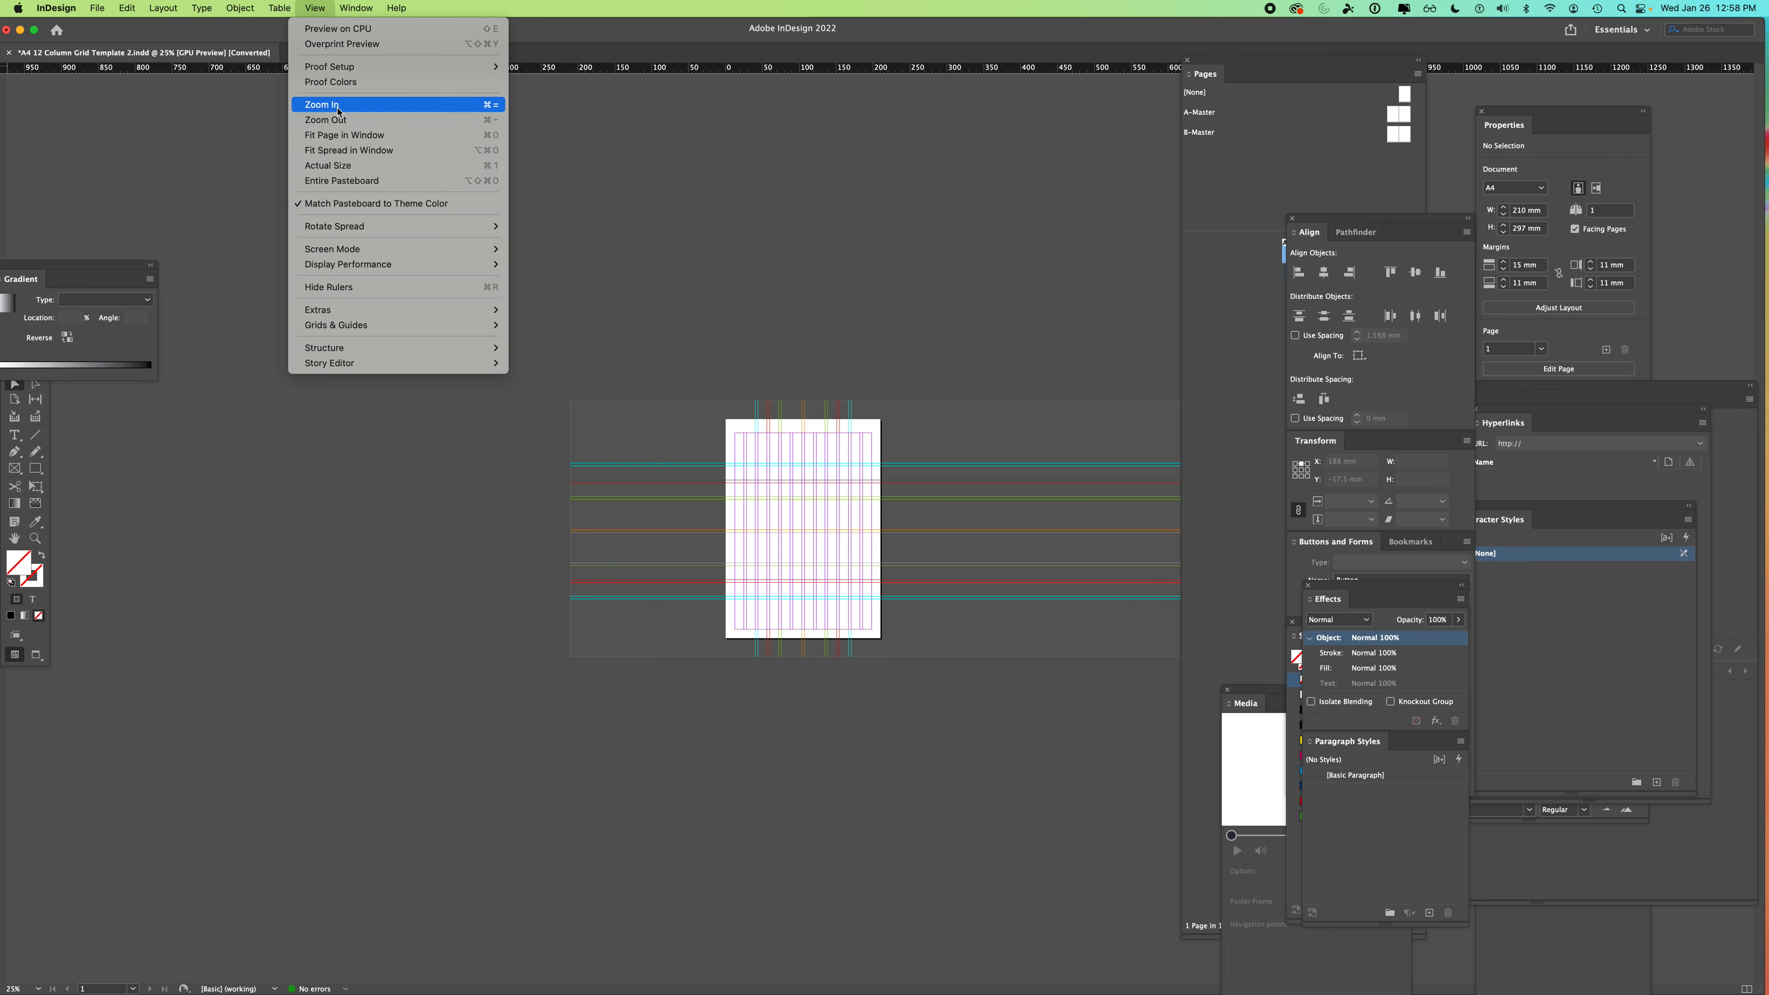
left_click(760, 248)
key("super+equal")
key("super+equal")
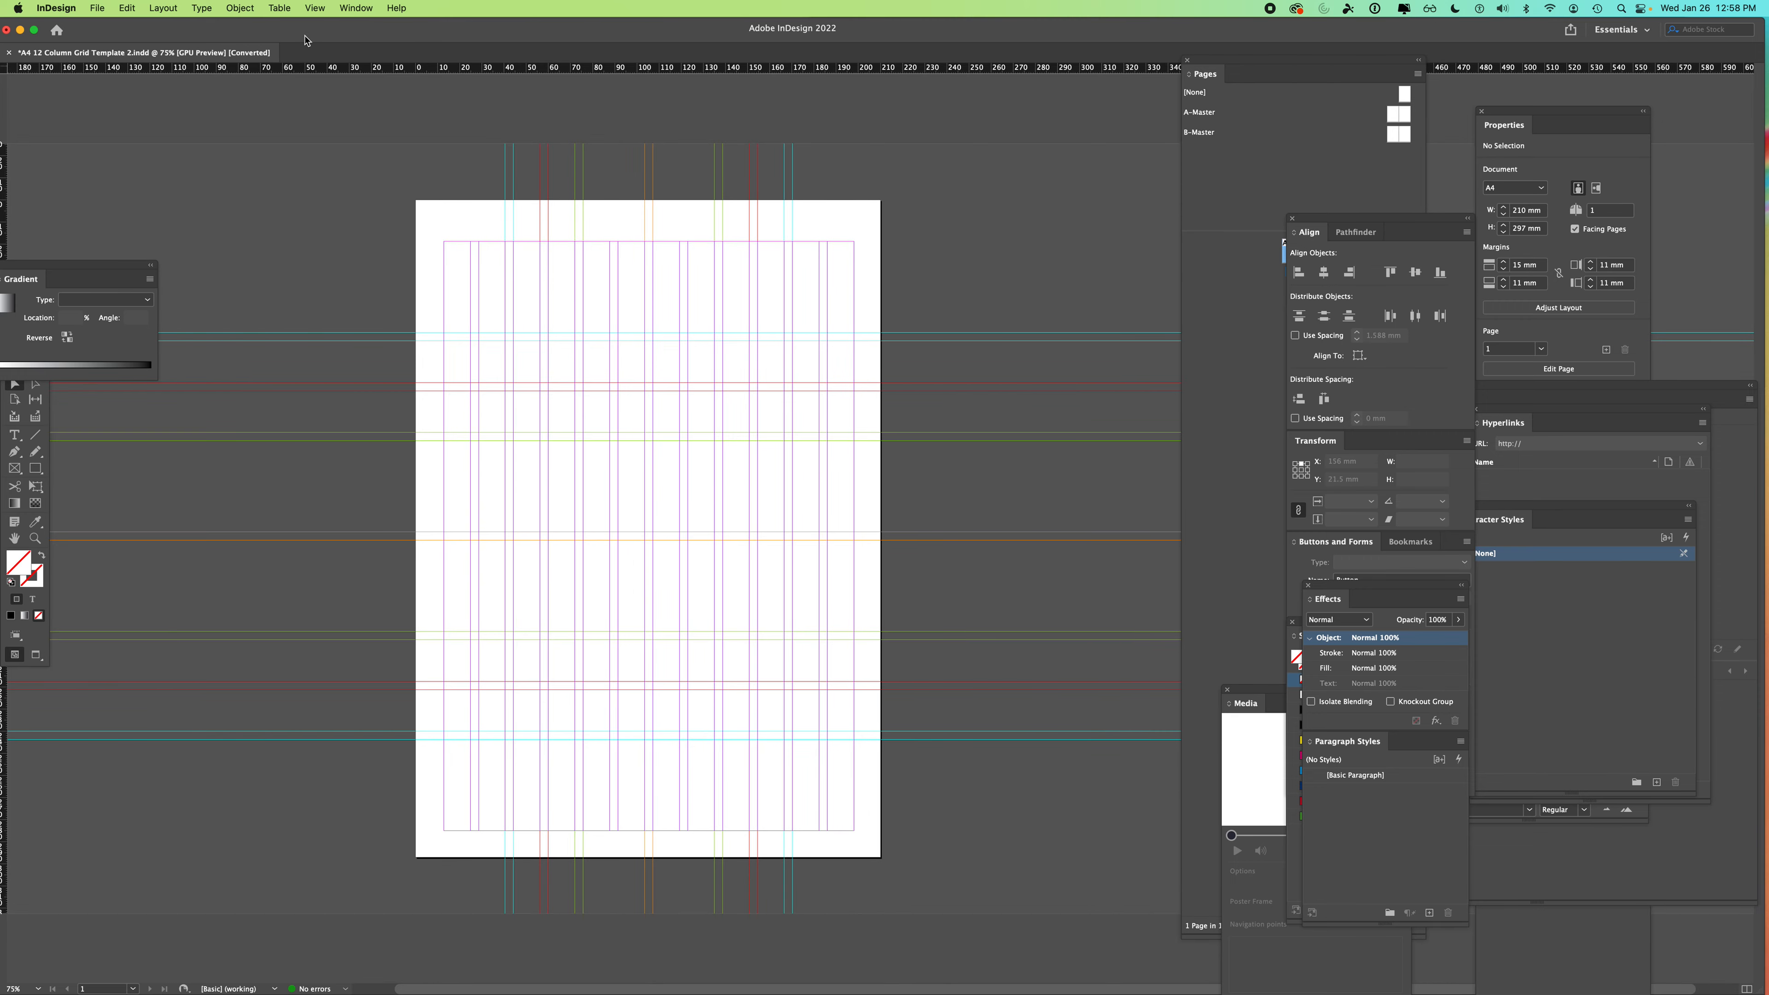
double_click(253, 30)
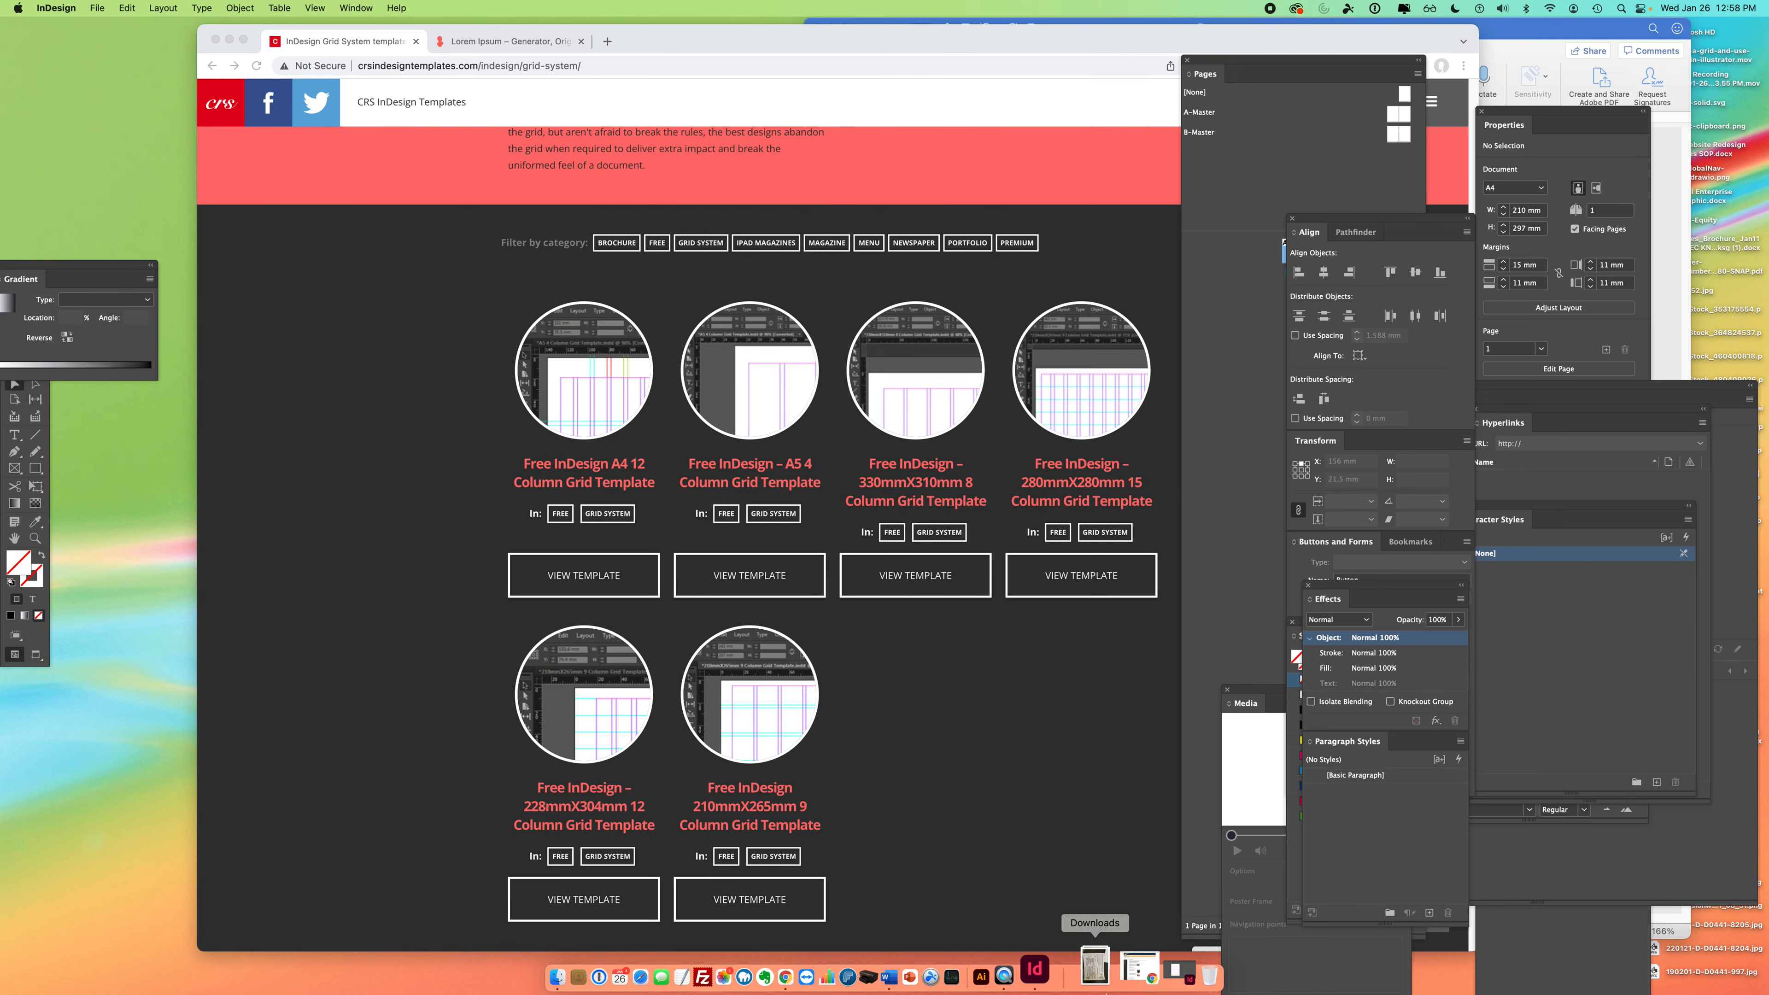
left_click(1131, 969)
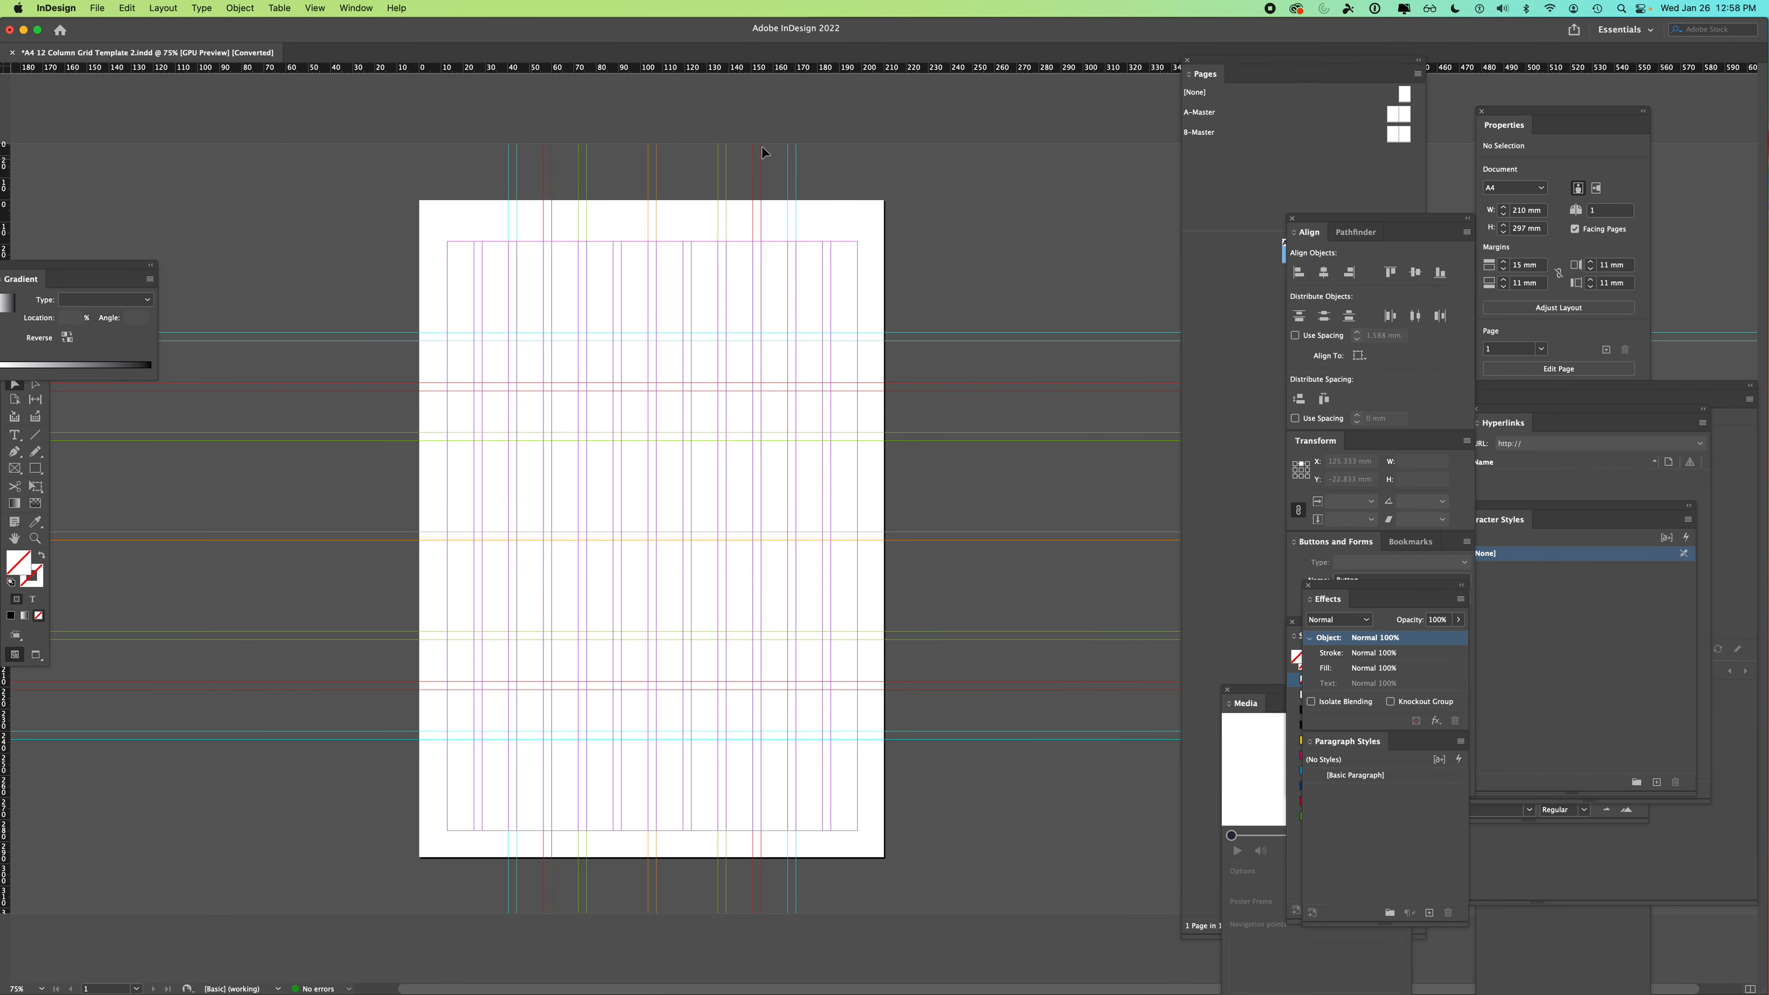
left_click_drag(1232, 67, 988, 124)
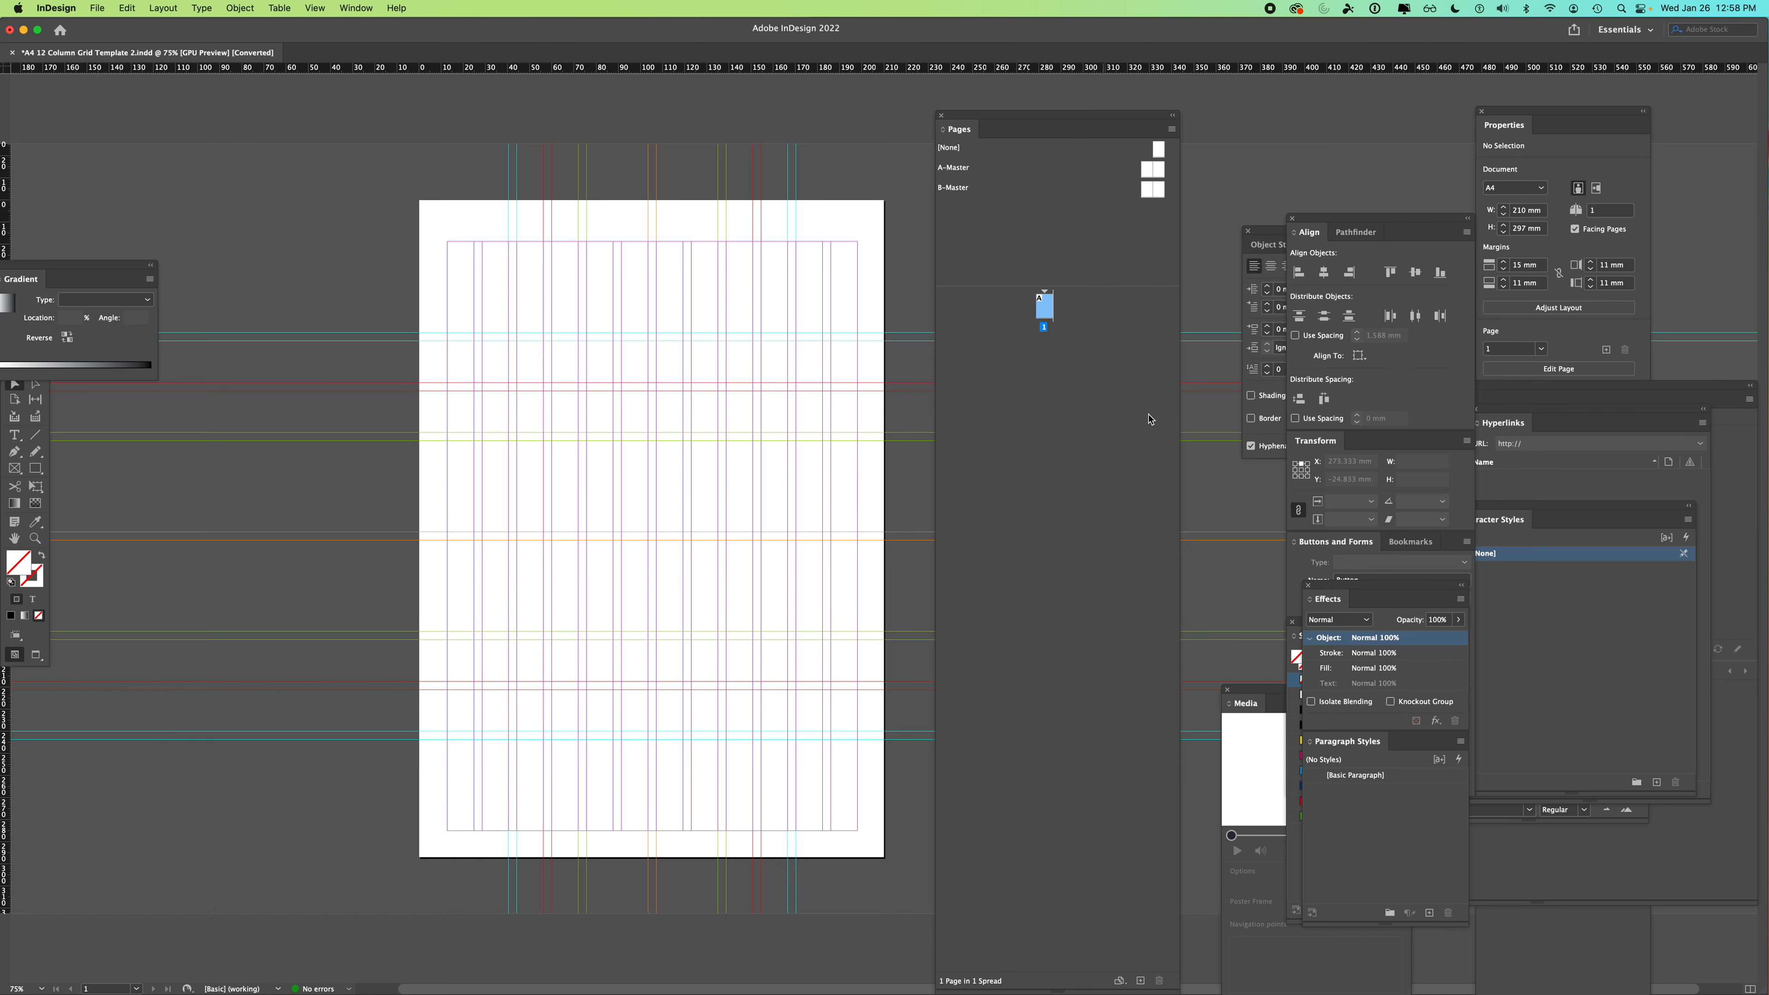
- Add five more pages to the document in the Pages panel
left_click(1141, 981)
left_click(1140, 981)
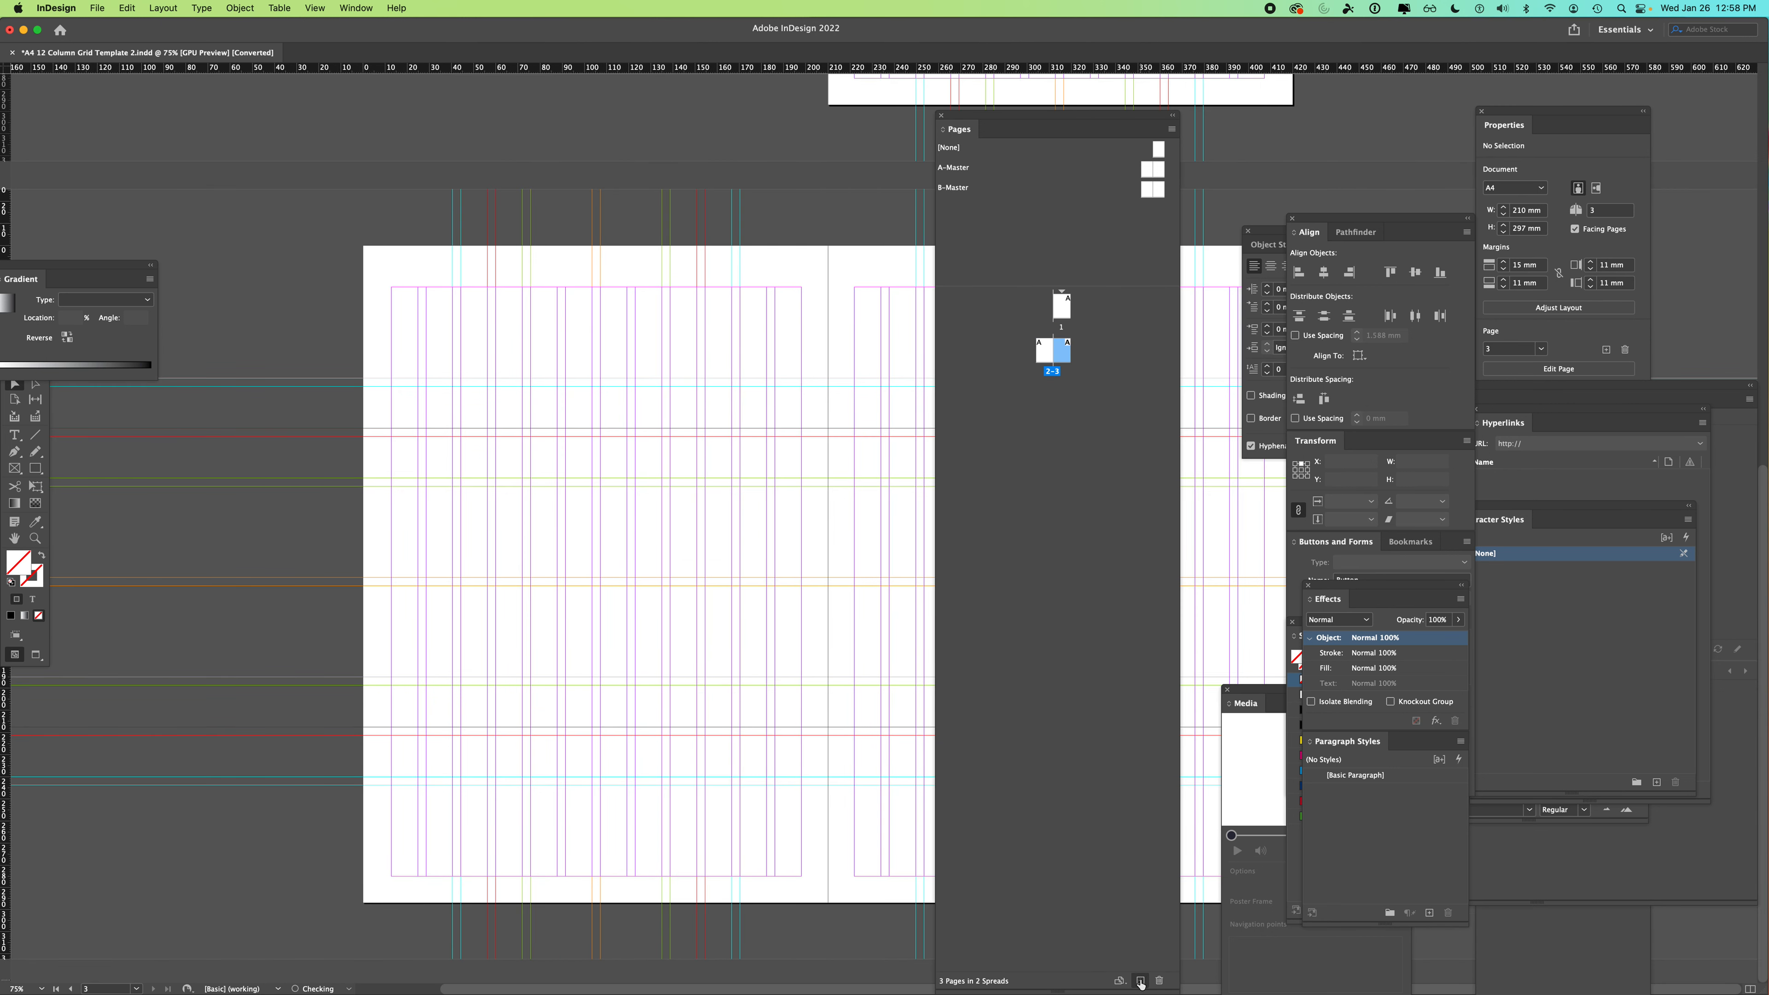
left_click(1140, 981)
left_click(1140, 981)
left_click(1140, 981)
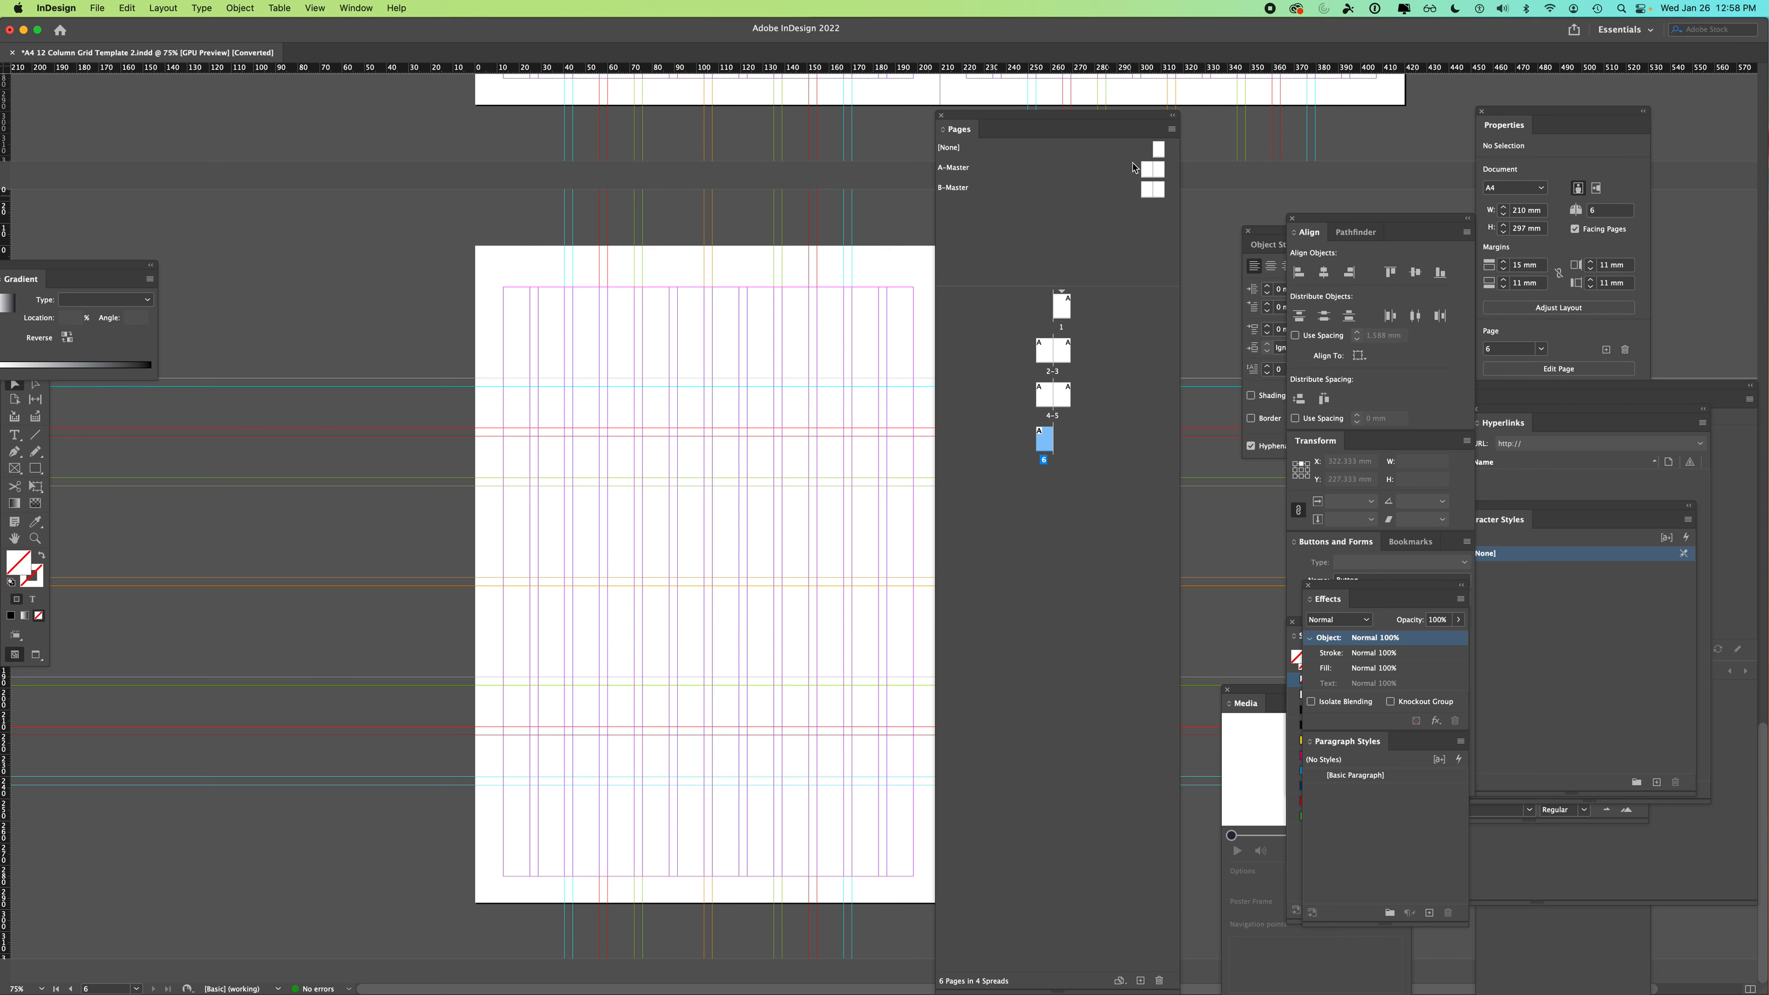
- Turn off Allow Document Pages to Shuffle and move page 4 into the spread with pages 2–3
left_click(1171, 129)
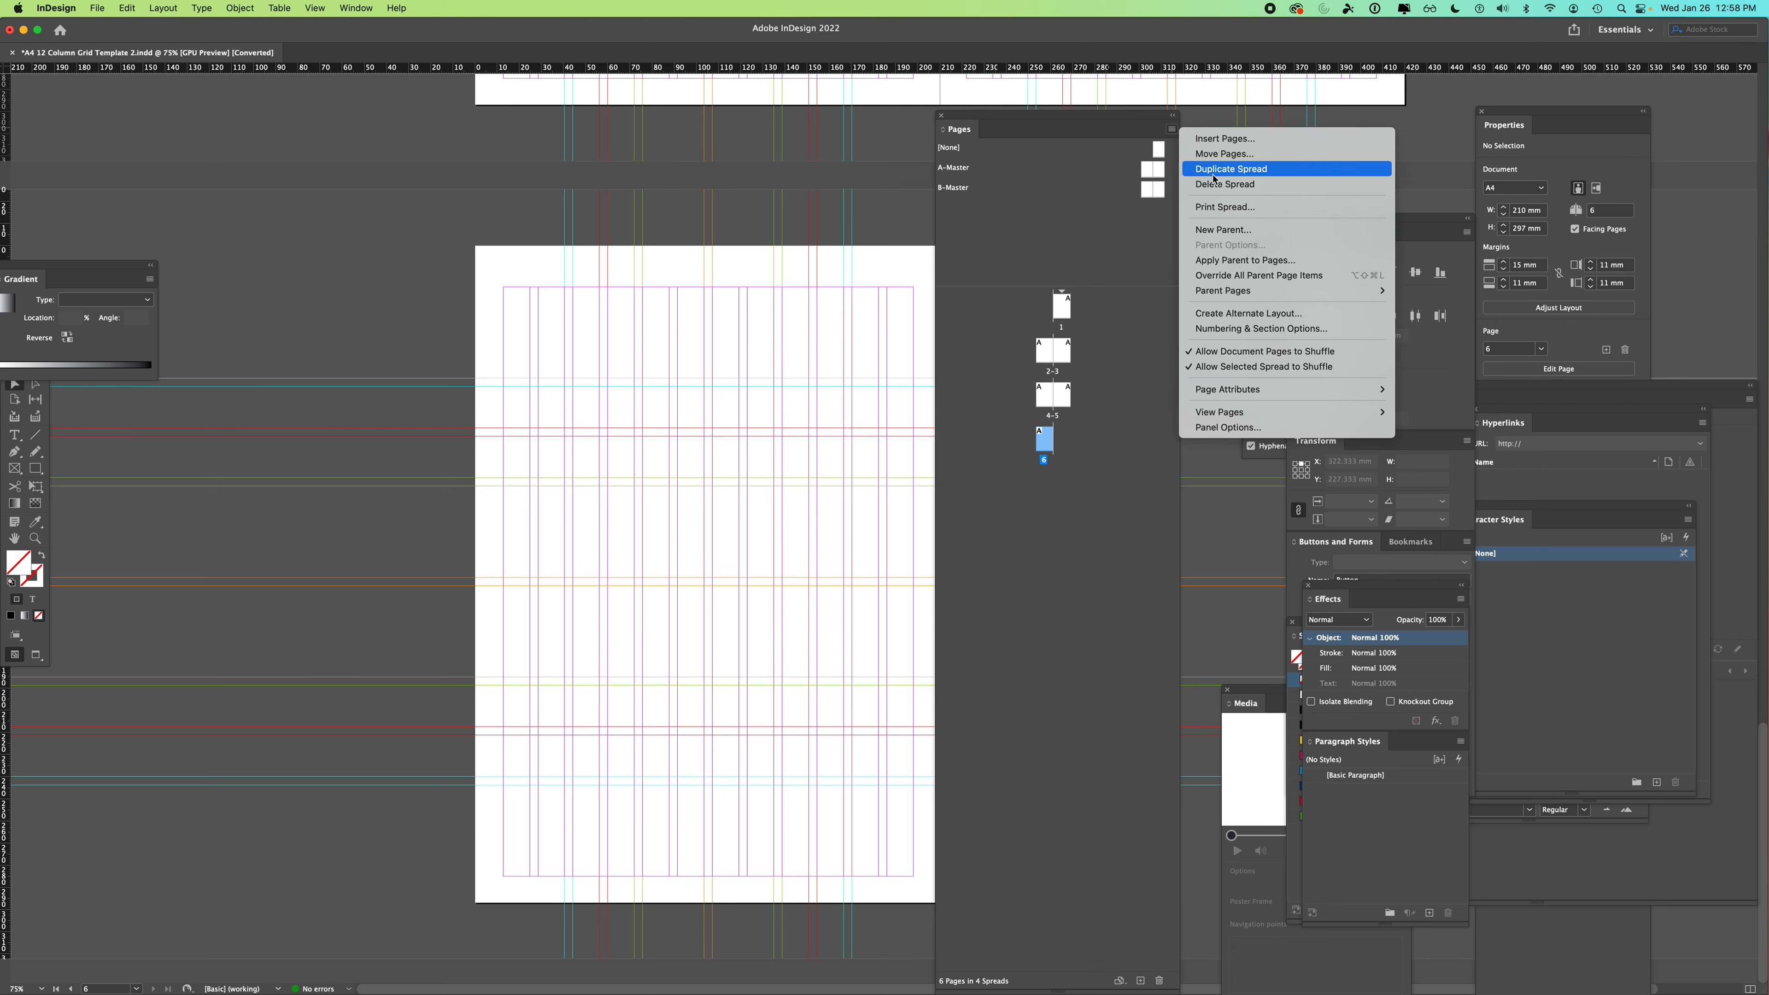
left_click(1262, 359)
left_click_drag(1045, 393, 1094, 354)
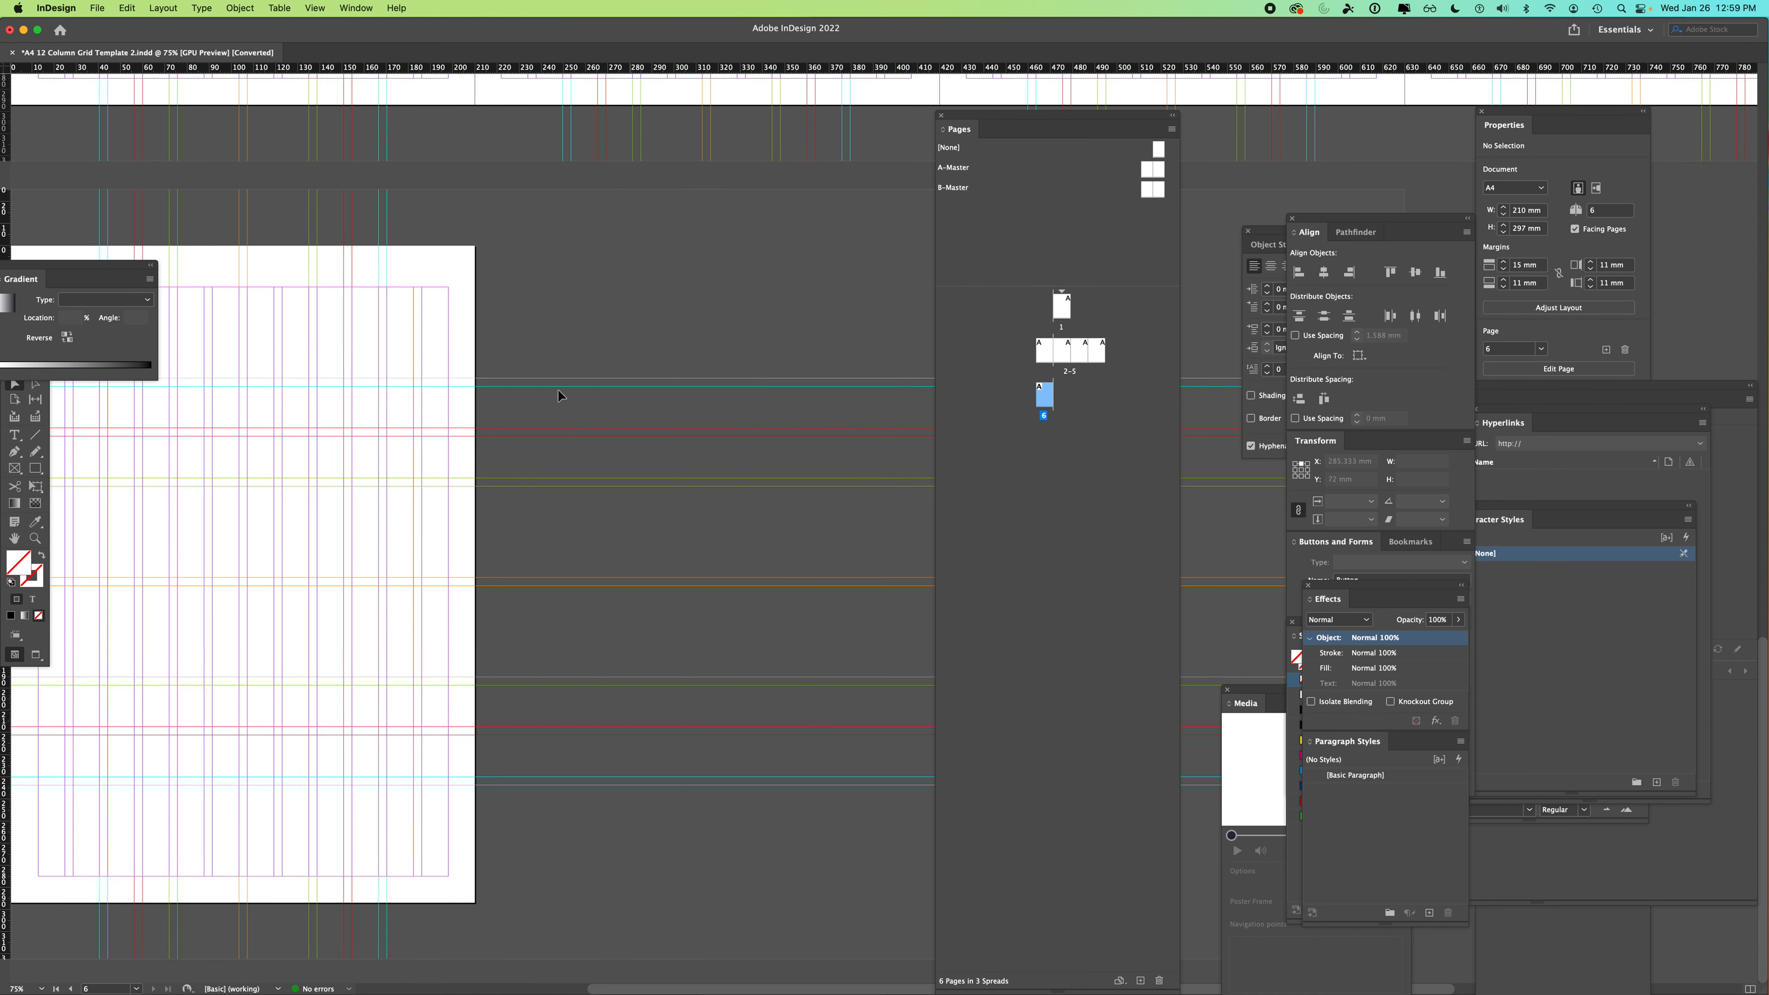
key("super+minus")
key("super+minus")
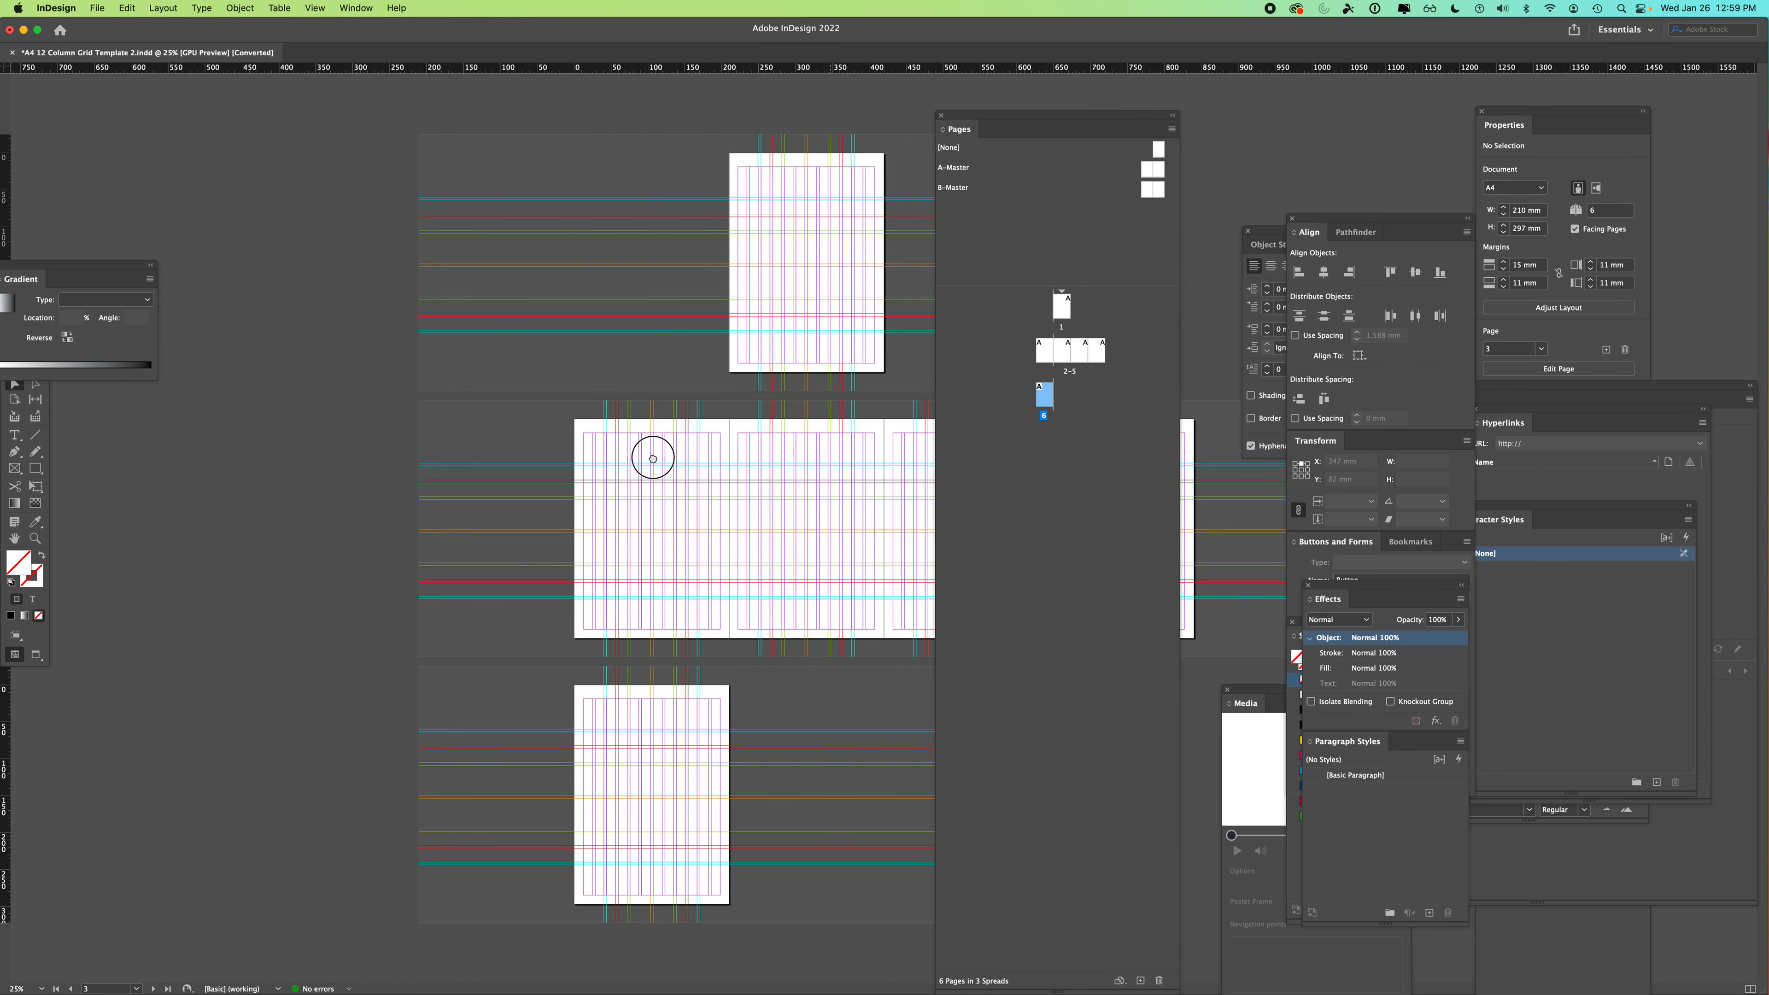
left_click_drag(992, 117, 1287, 95)
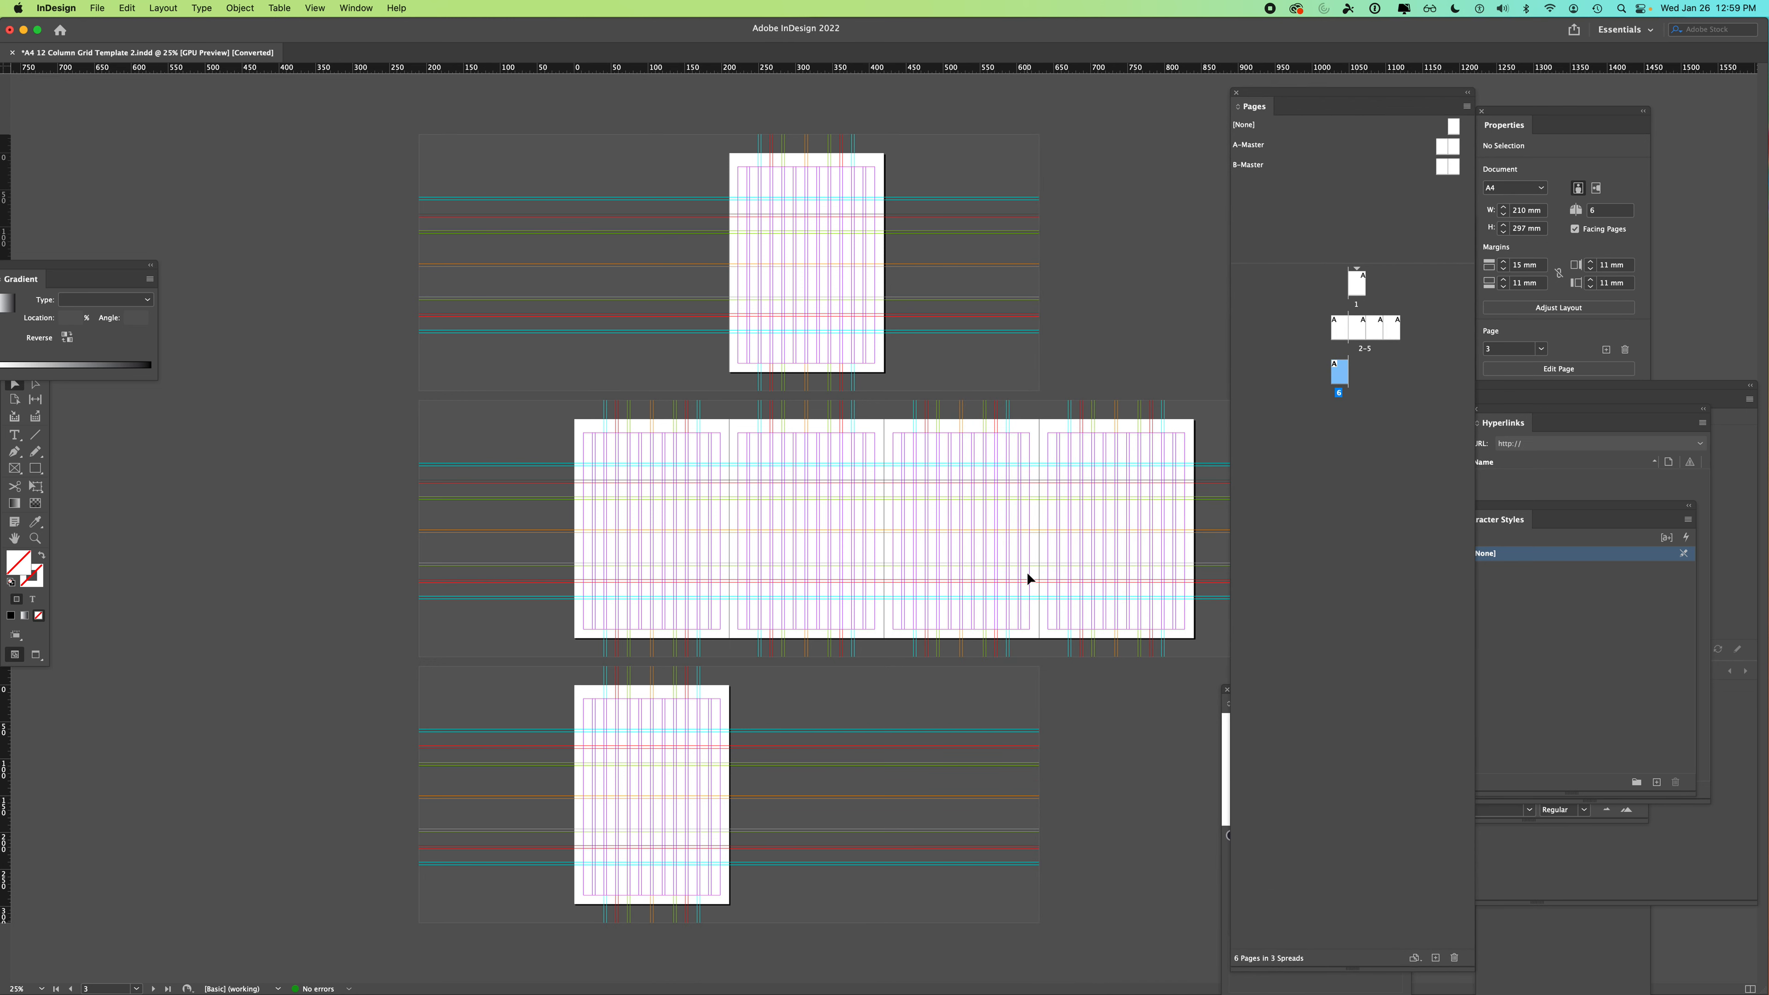
- Select pages 2–6 and delete them, leaving a single A4 page
left_click(1337, 324)
left_click(1342, 377, "shift")
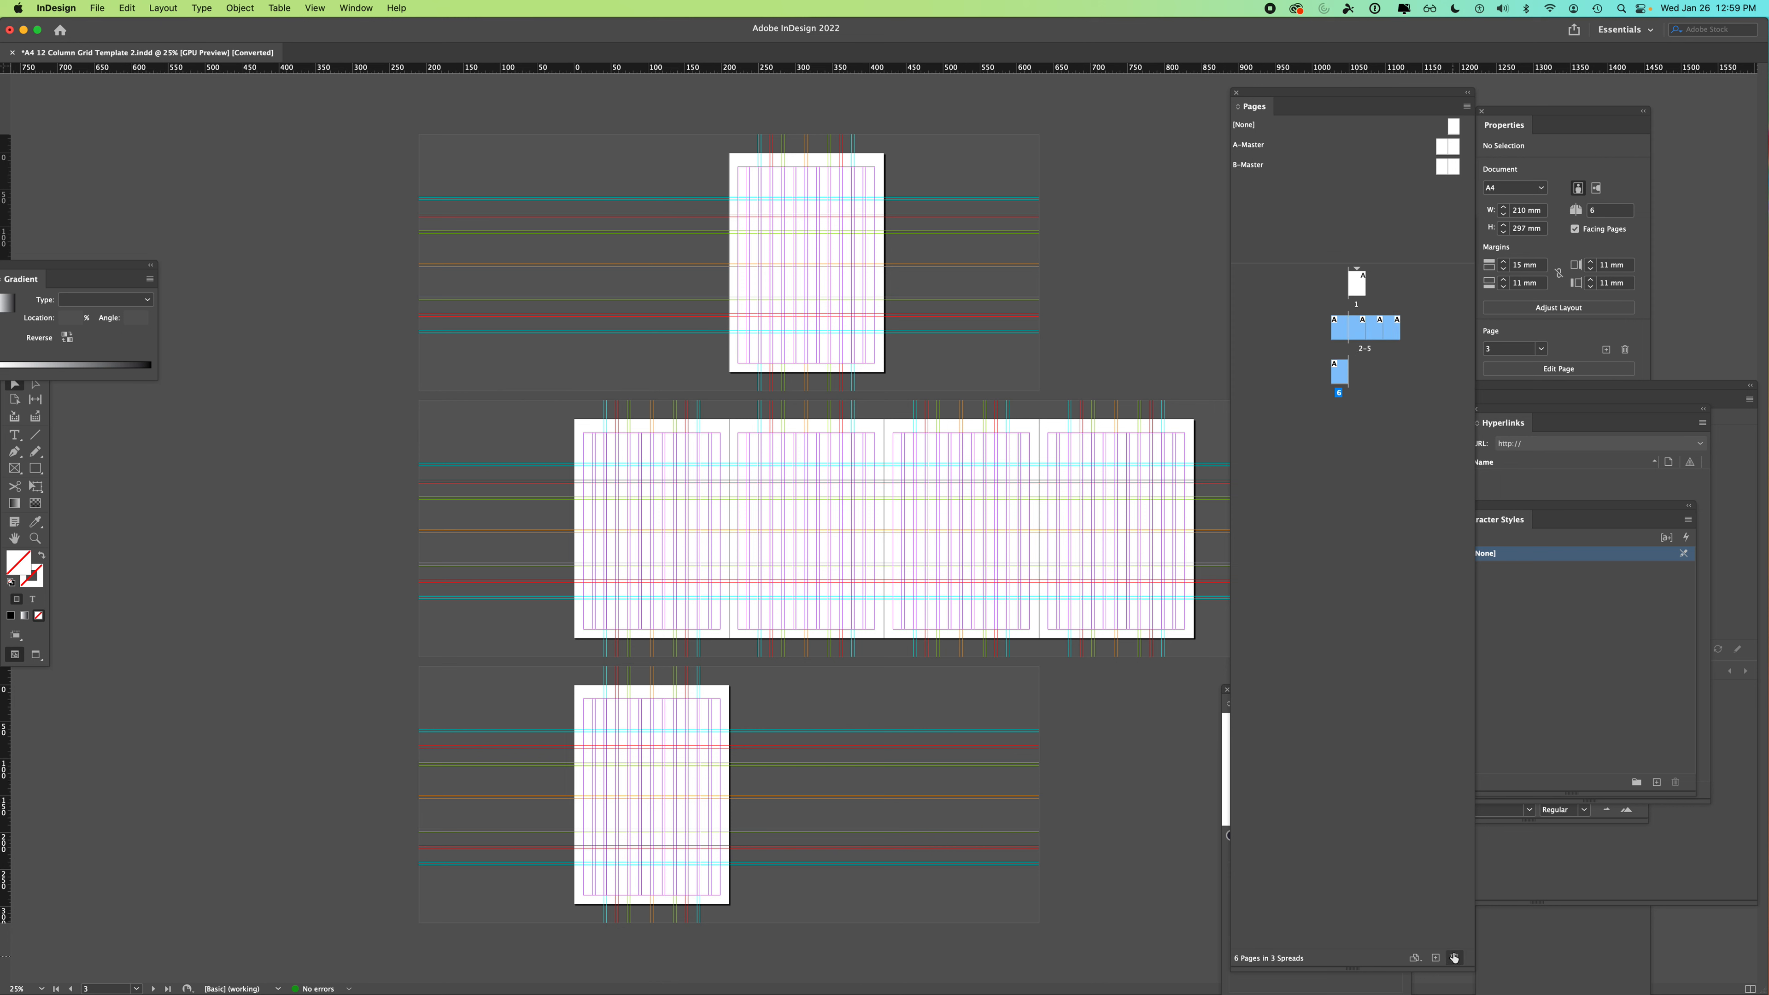
left_click_drag(1341, 337, 1455, 960)
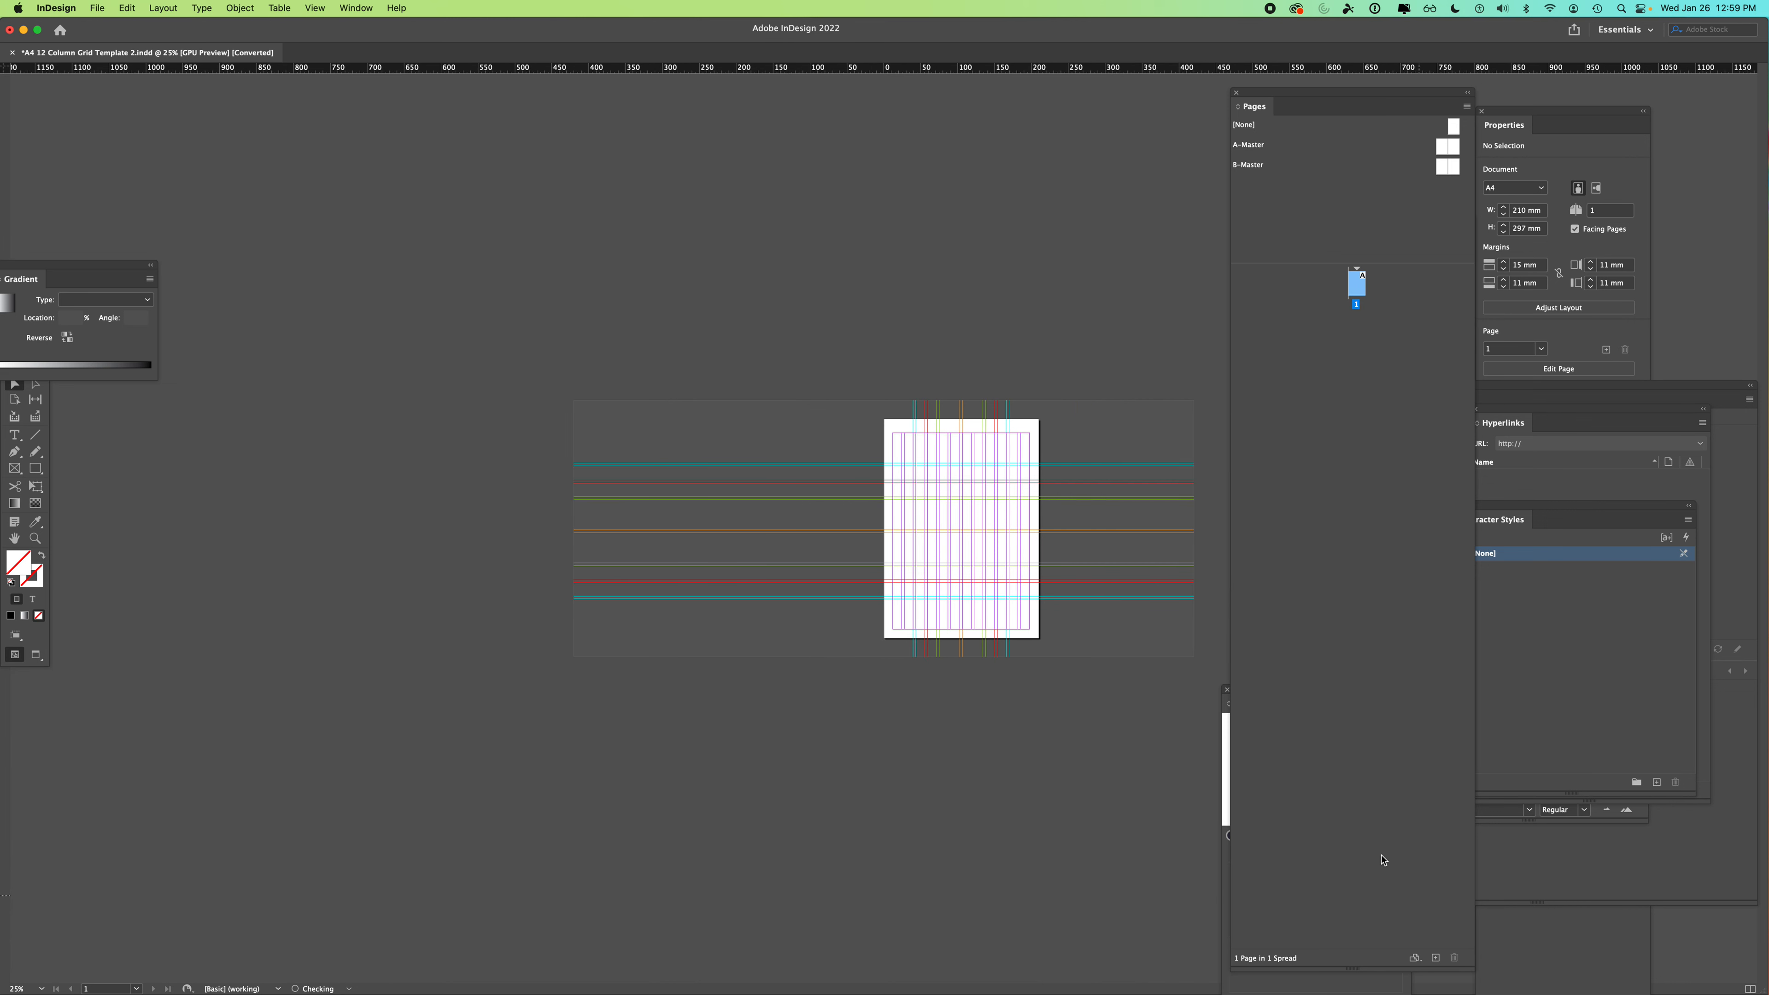
- Zoom in on the page and float the Gradient and Tools panels beside it
key("super+equal")
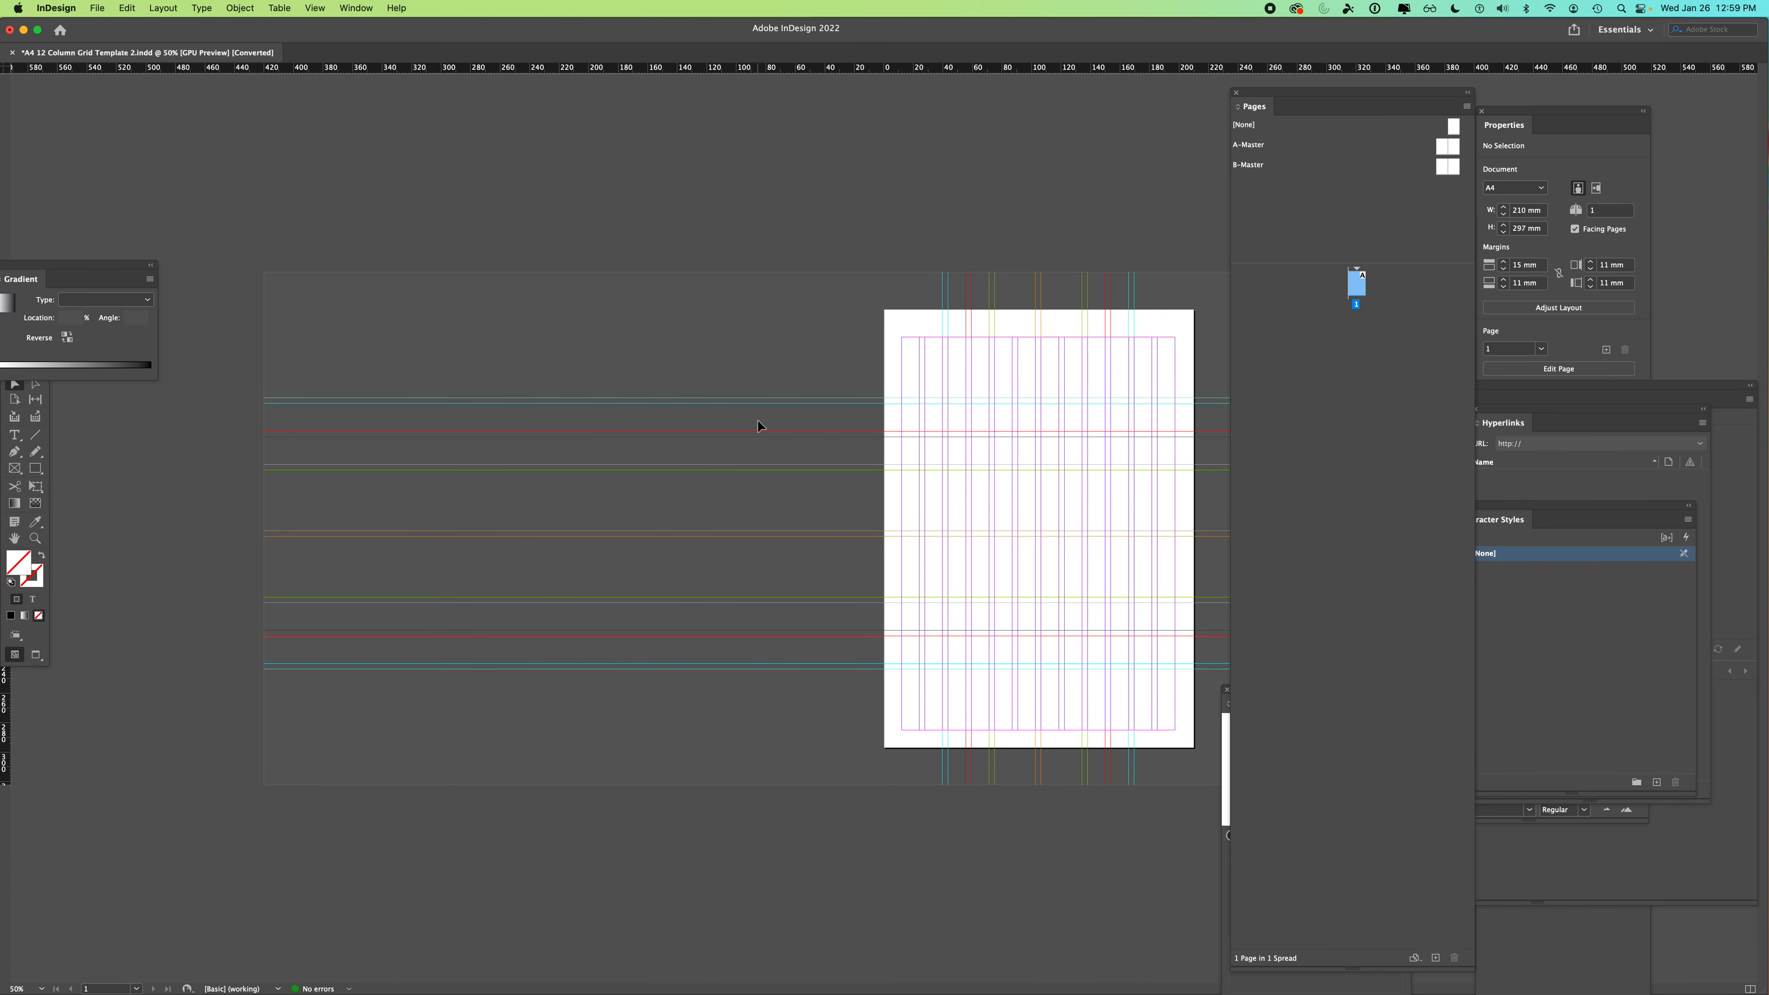
left_click_drag(42, 274, 300, 122)
left_click_drag(27, 375, 526, 230)
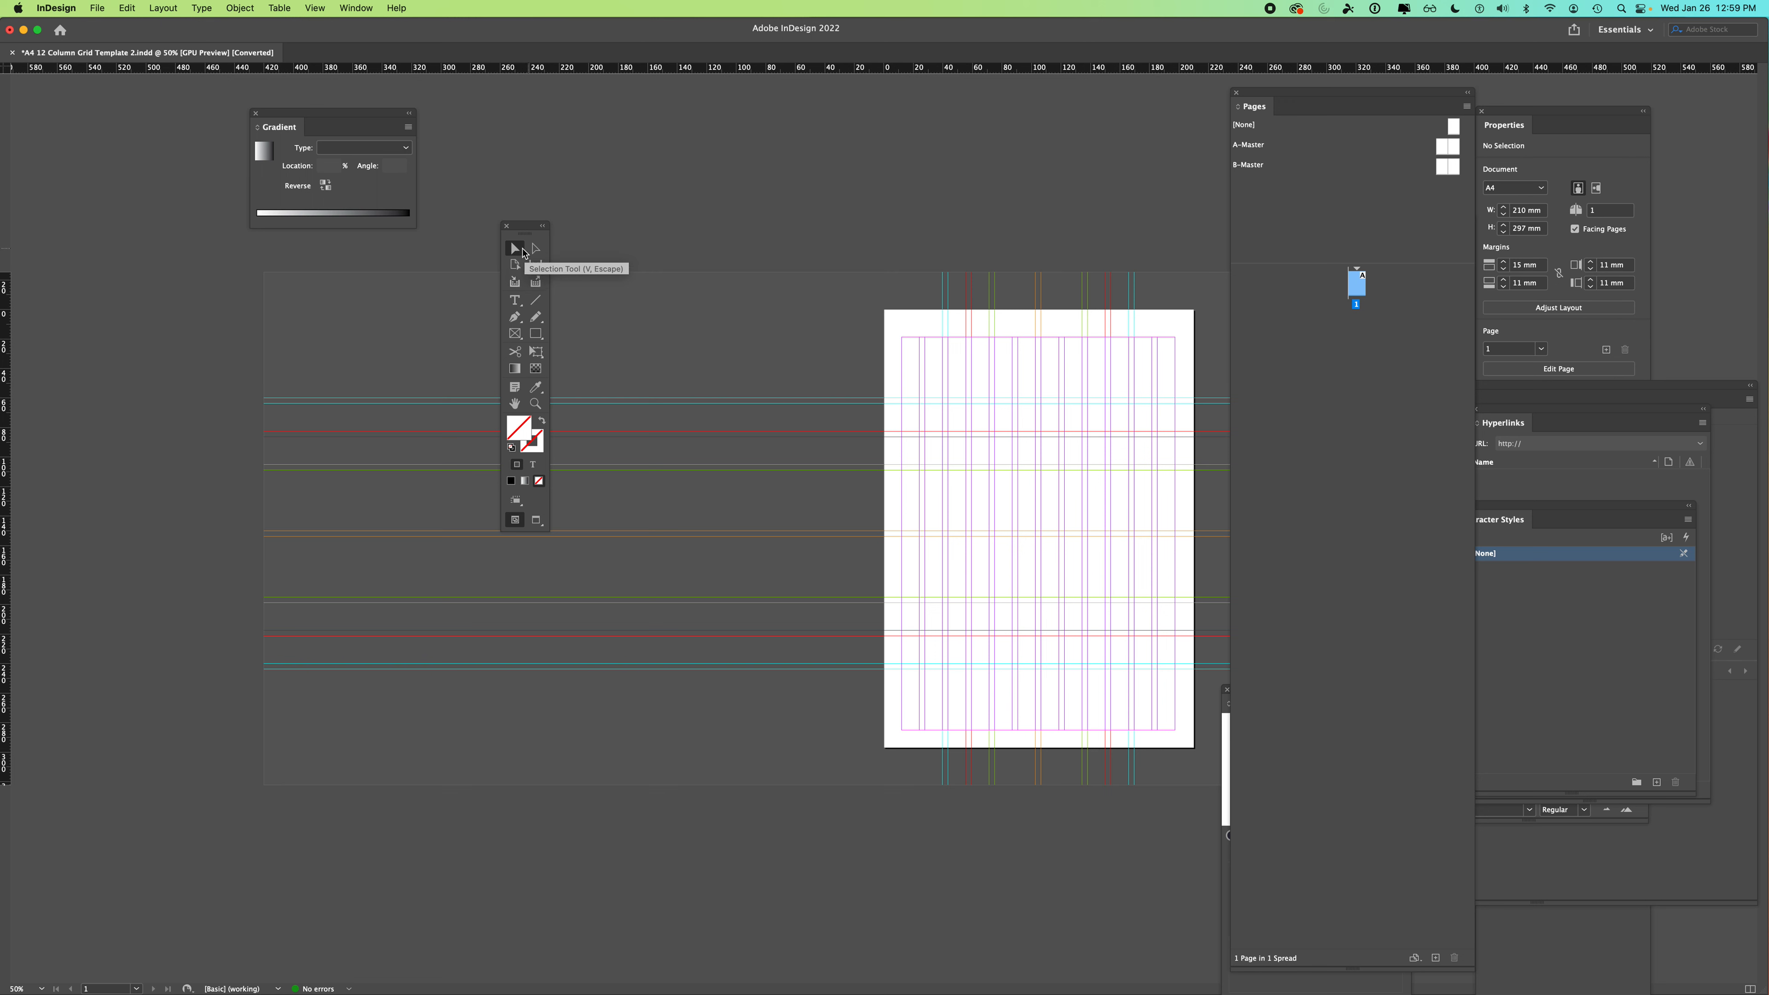
- Draw a 43.5 × 90 mm text frame from the top-left margin and type test text into it
left_click(516, 302)
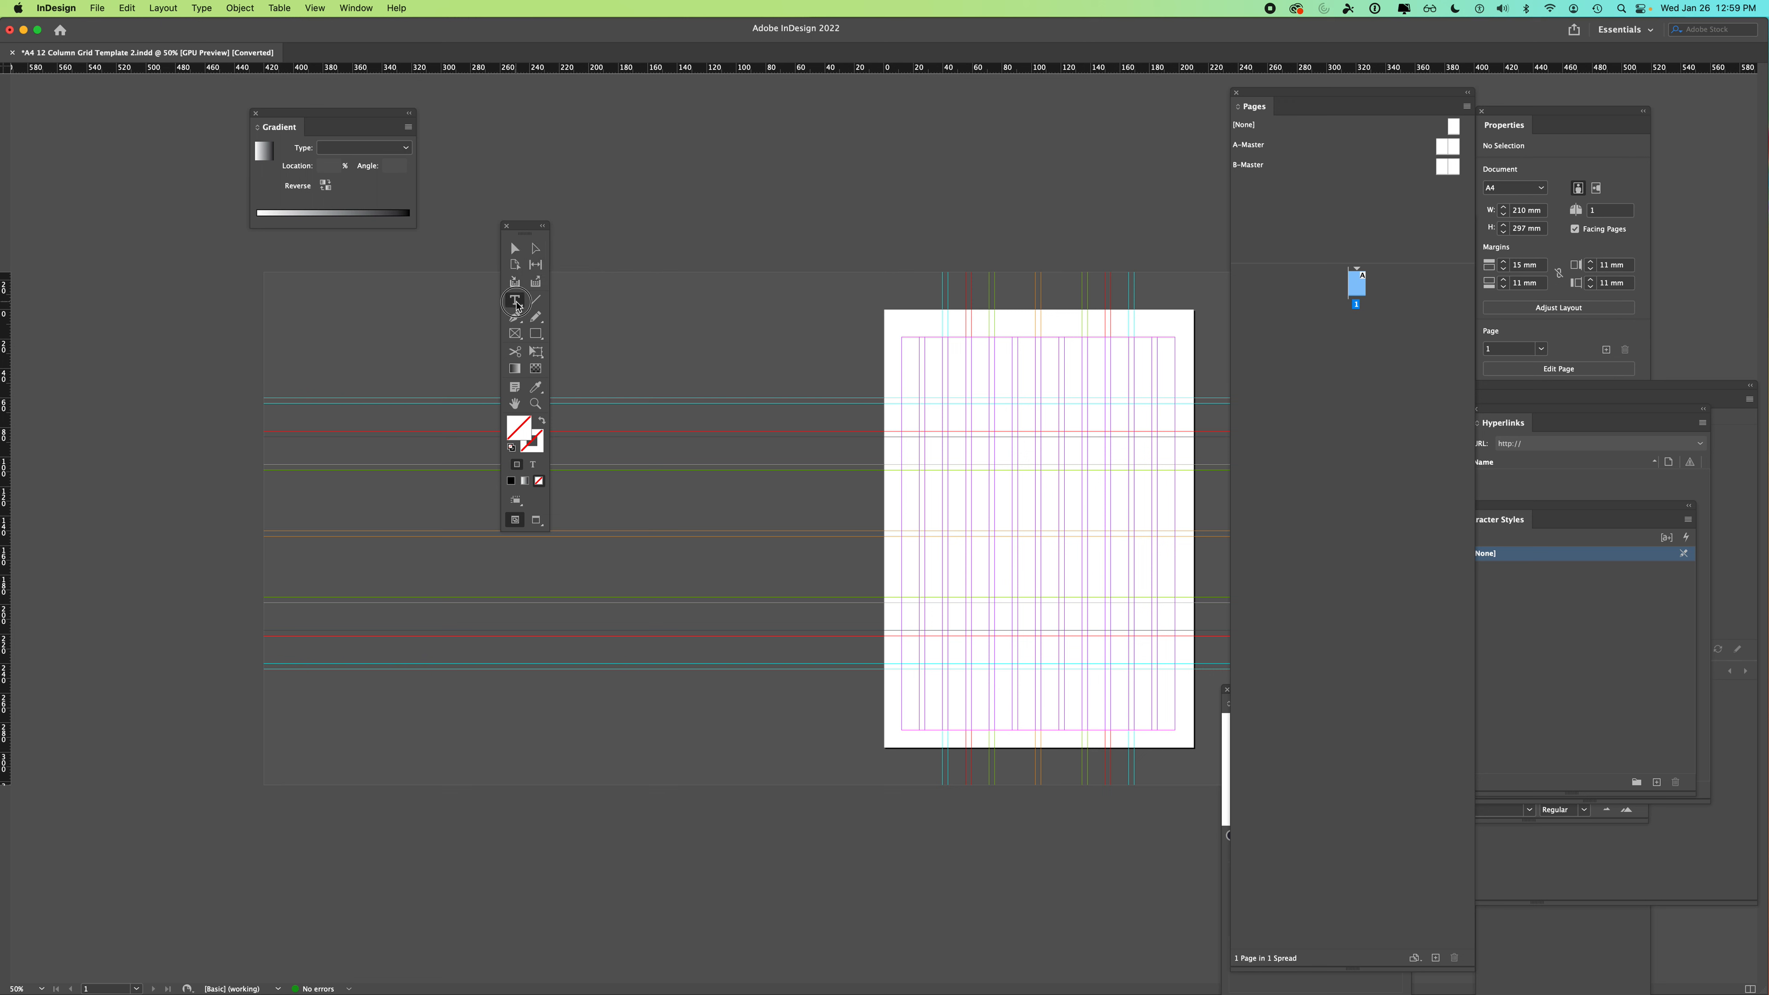
left_click(562, 317)
left_click_drag(909, 341, 965, 472)
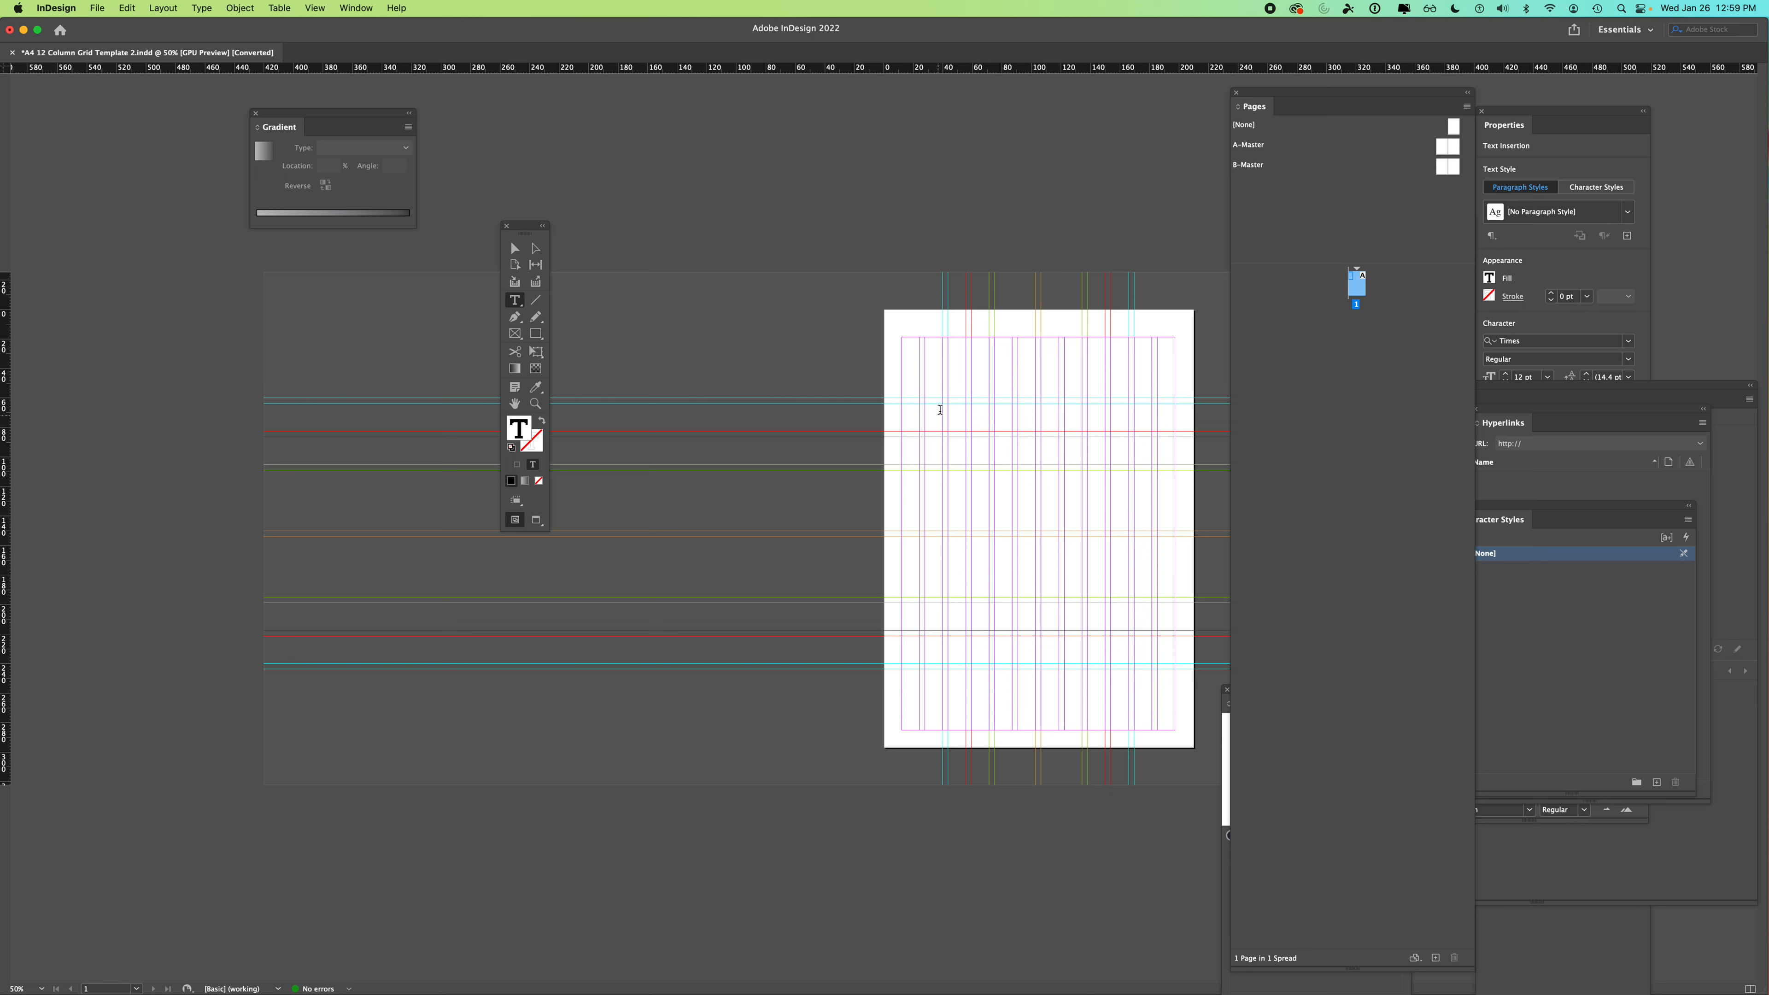
type("afjka;jfka; a;fjkad;jfkdja;s")
type("kfjaskdjkasjka;jkd;ajkda;j")
type("k dafdakf;jdka; fakd;s")
key("Escape")
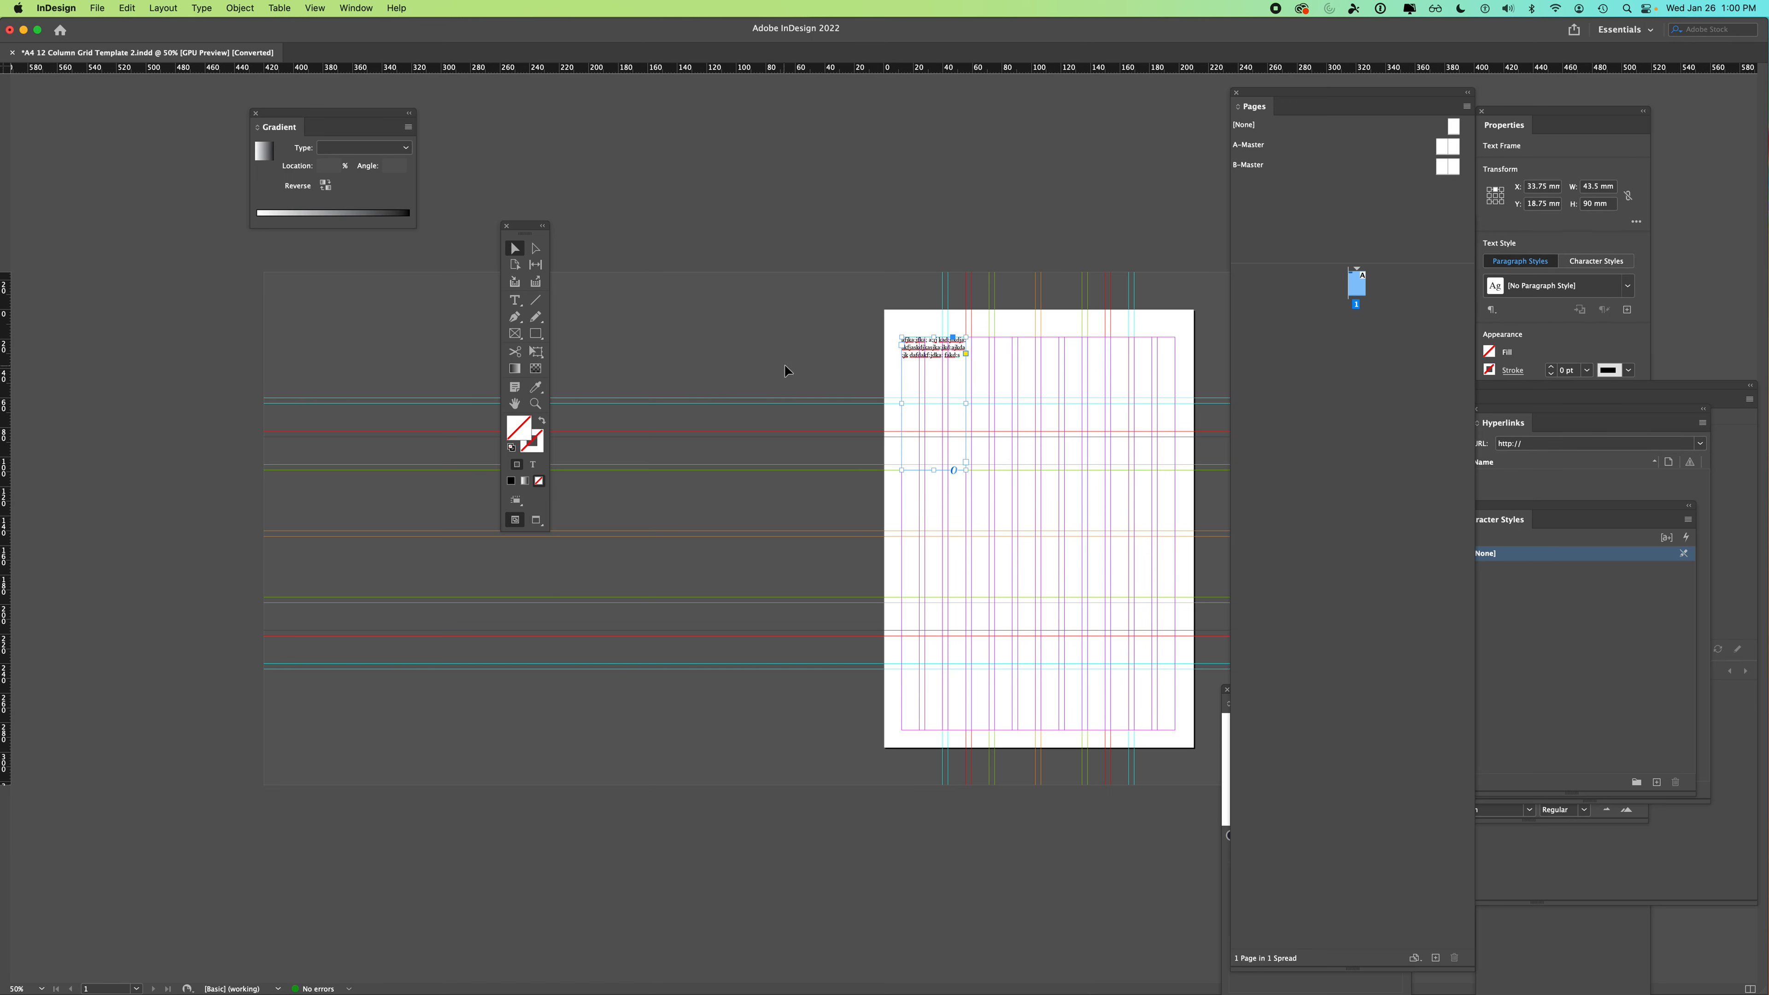
- Reselect the text frame in the first column and fill it with placeholder text
left_click(951, 375)
mouse_move(956, 352)
left_mouse_down()
mouse_move(792, 329)
mouse_move(943, 351)
left_mouse_up()
double_click(937, 354)
key("Escape")
left_click(202, 8)
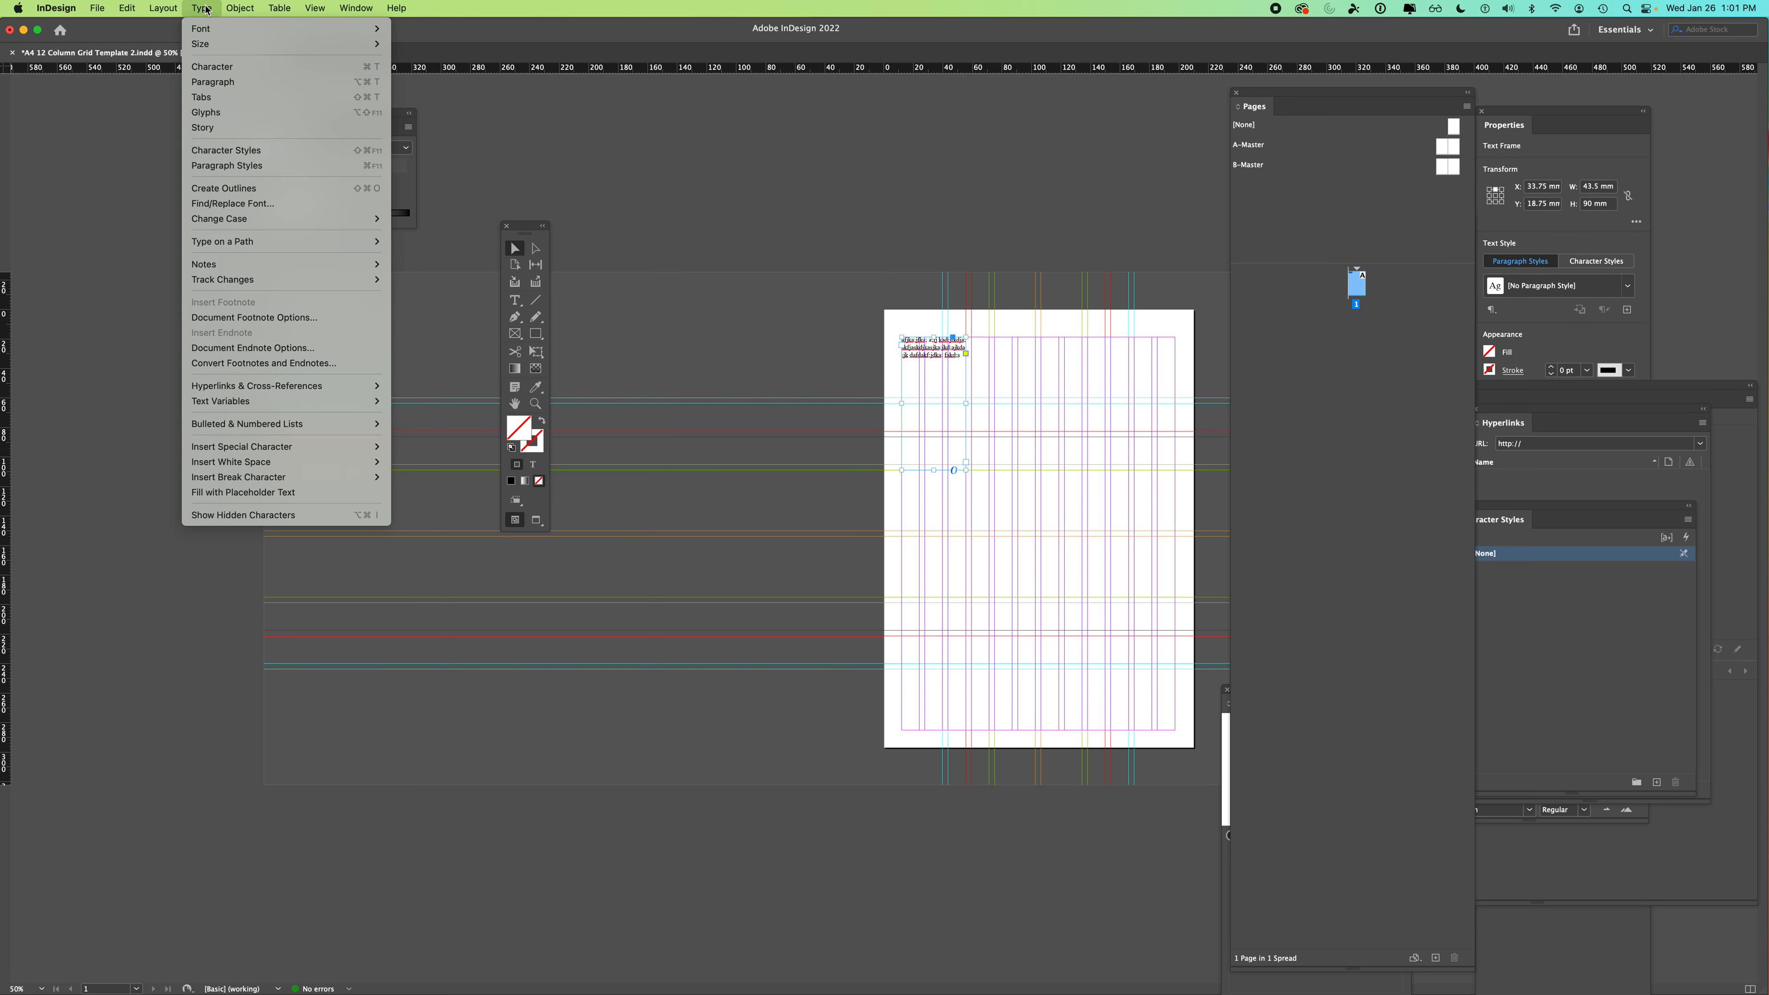
left_click(237, 492)
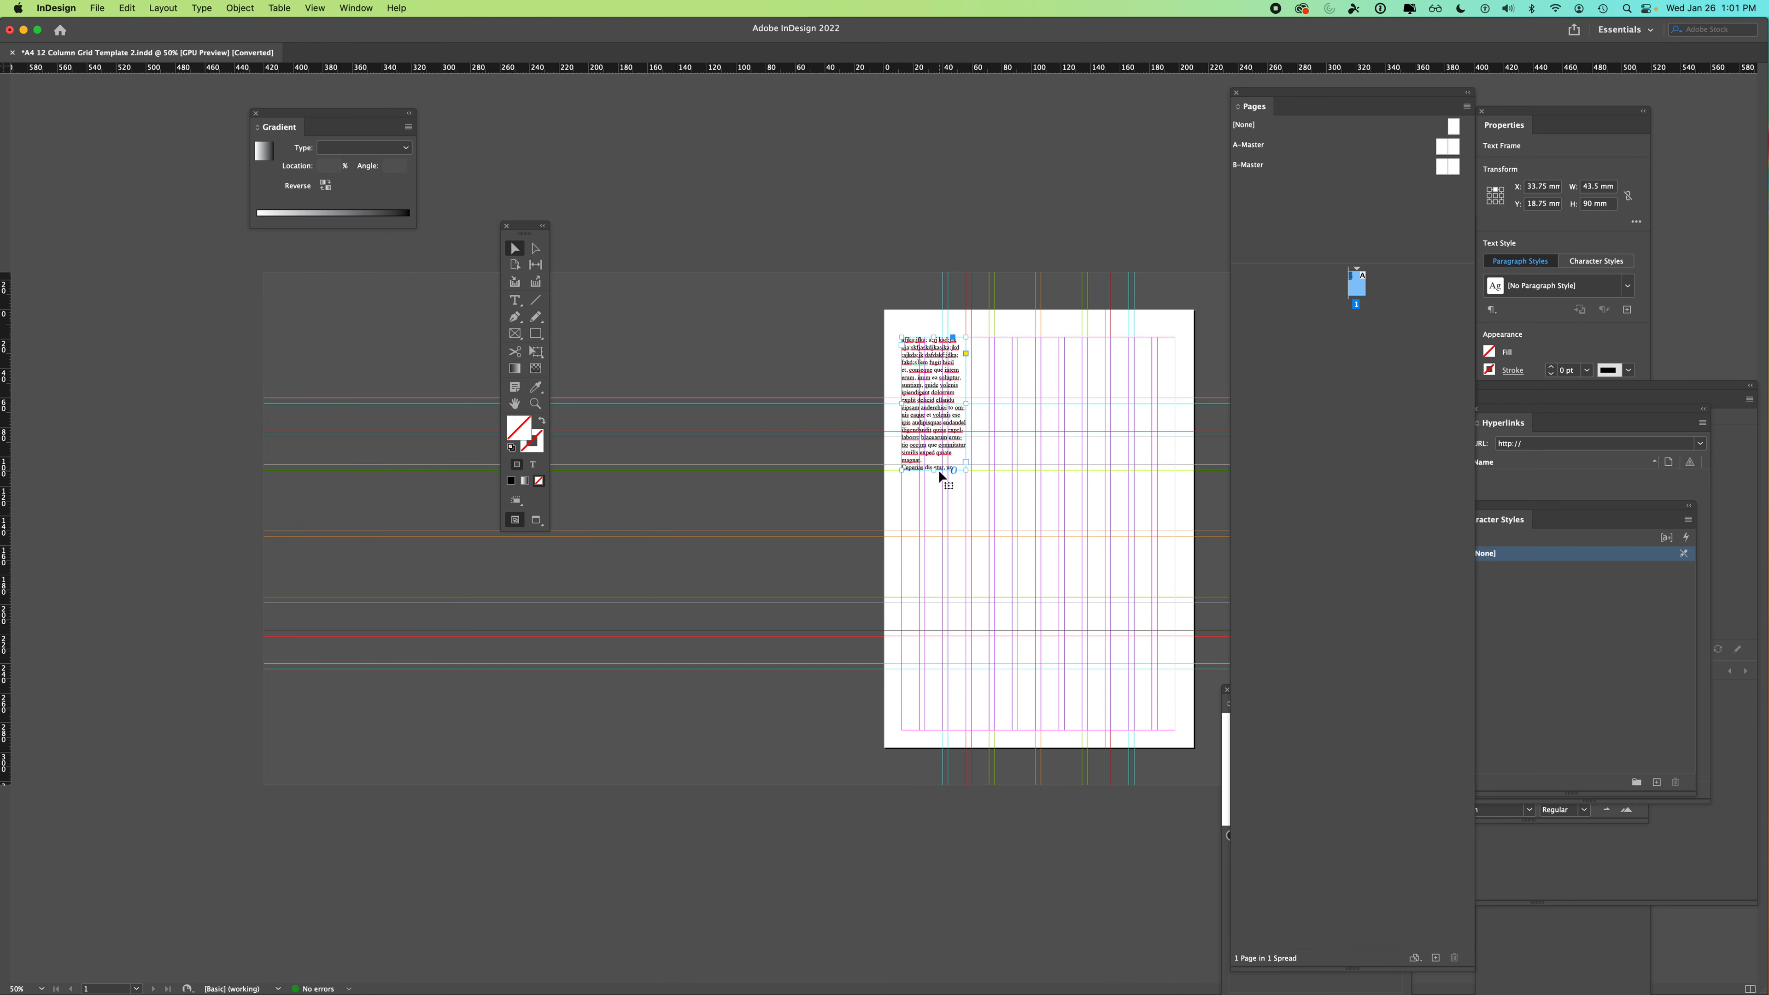
- Lengthen the frame down the column and refill it with placeholder text
left_click_drag(934, 470, 931, 517)
left_click_drag(933, 517, 933, 652)
left_click(202, 8)
left_click(269, 492)
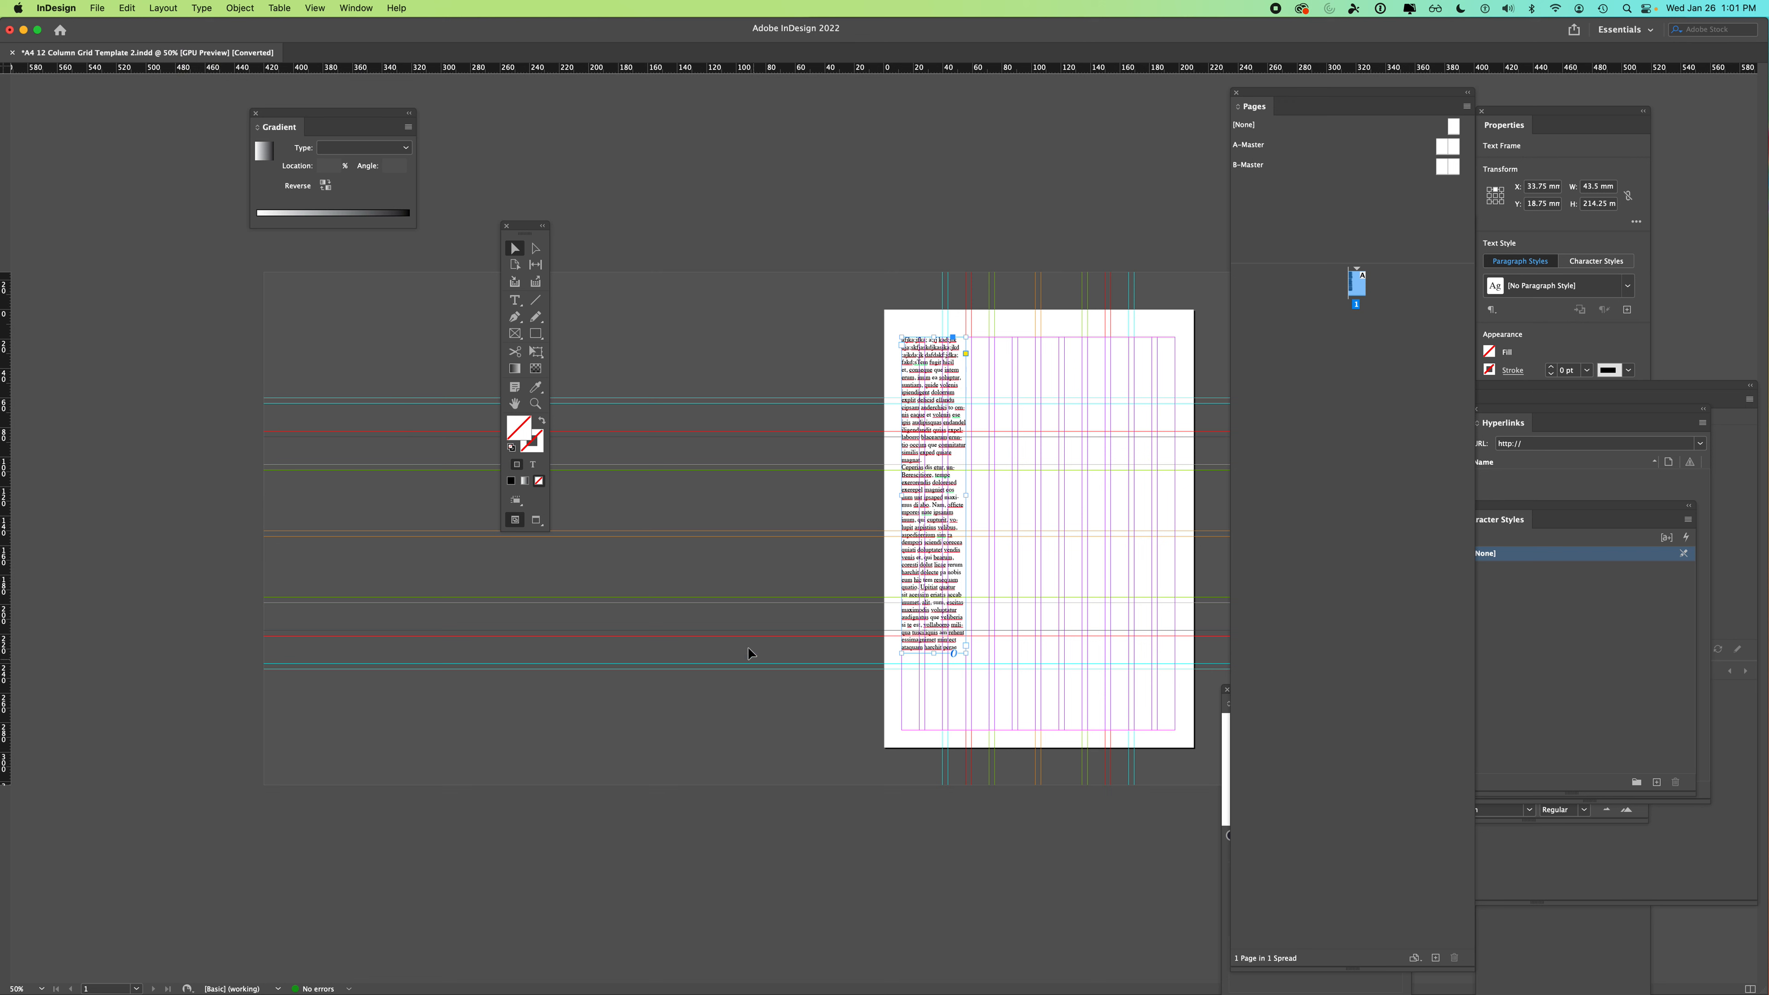
left_click(767, 346)
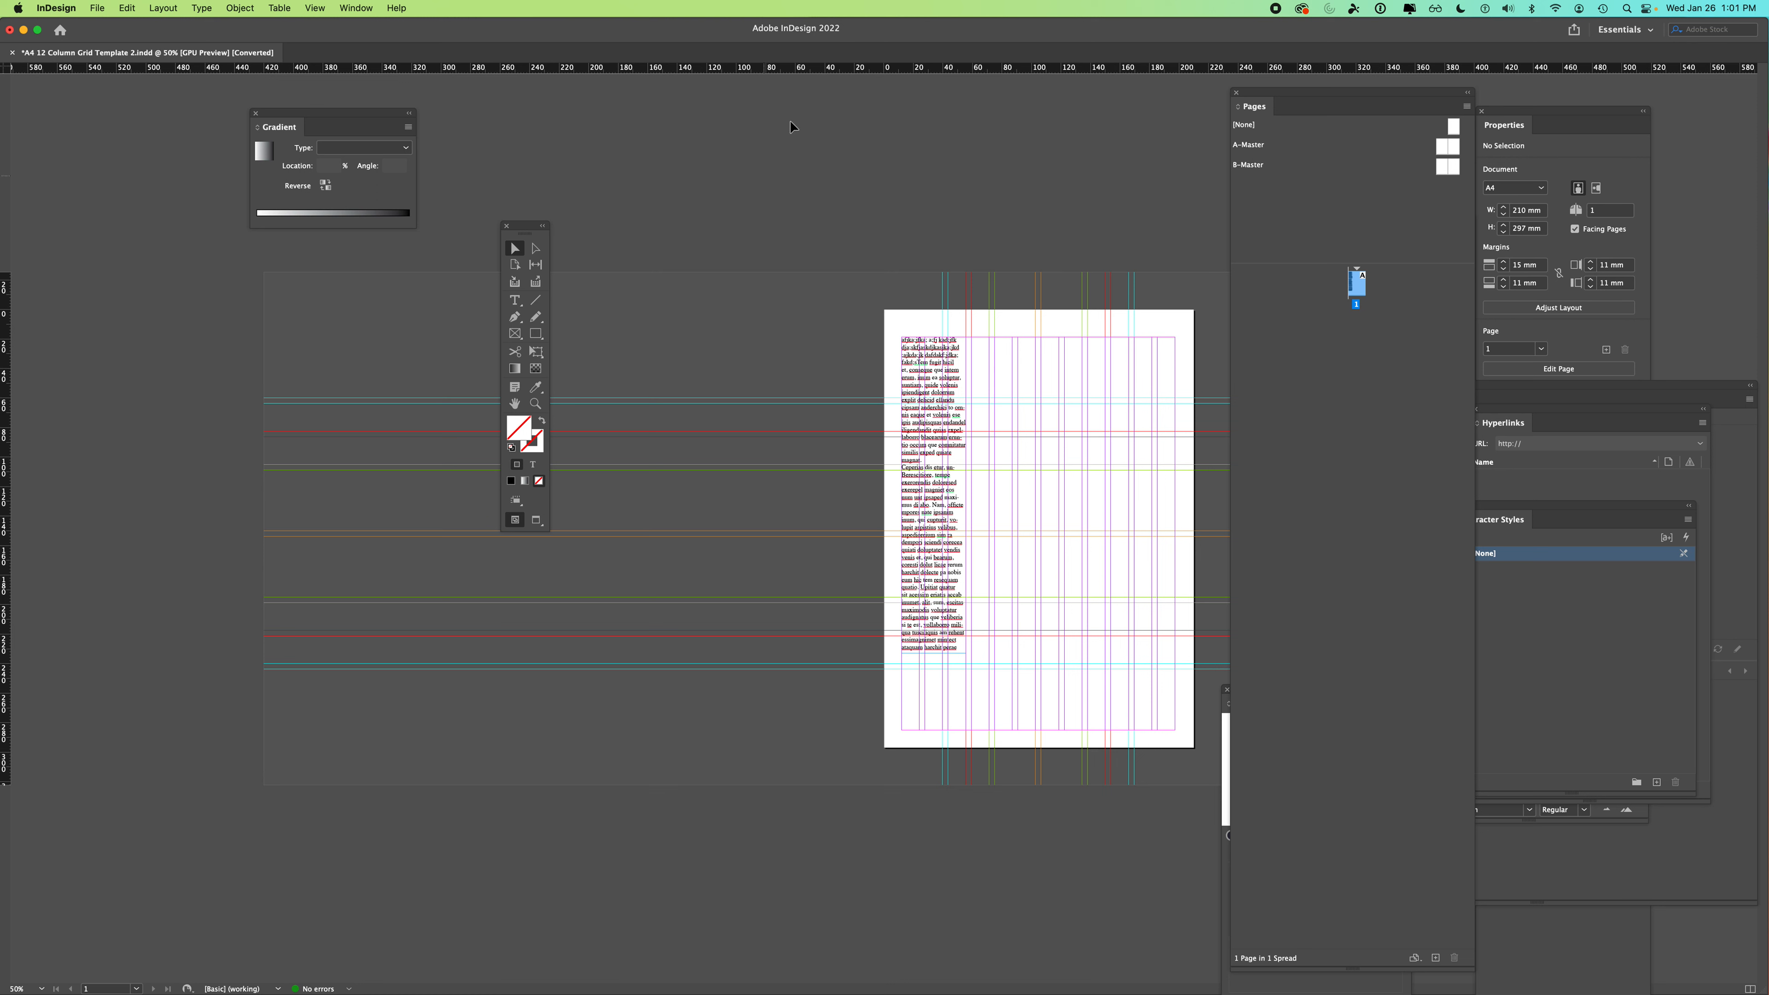
- Option-drag the text frame to copy it to the right, then move the copy down to Y 60 mm
left_click(921, 383)
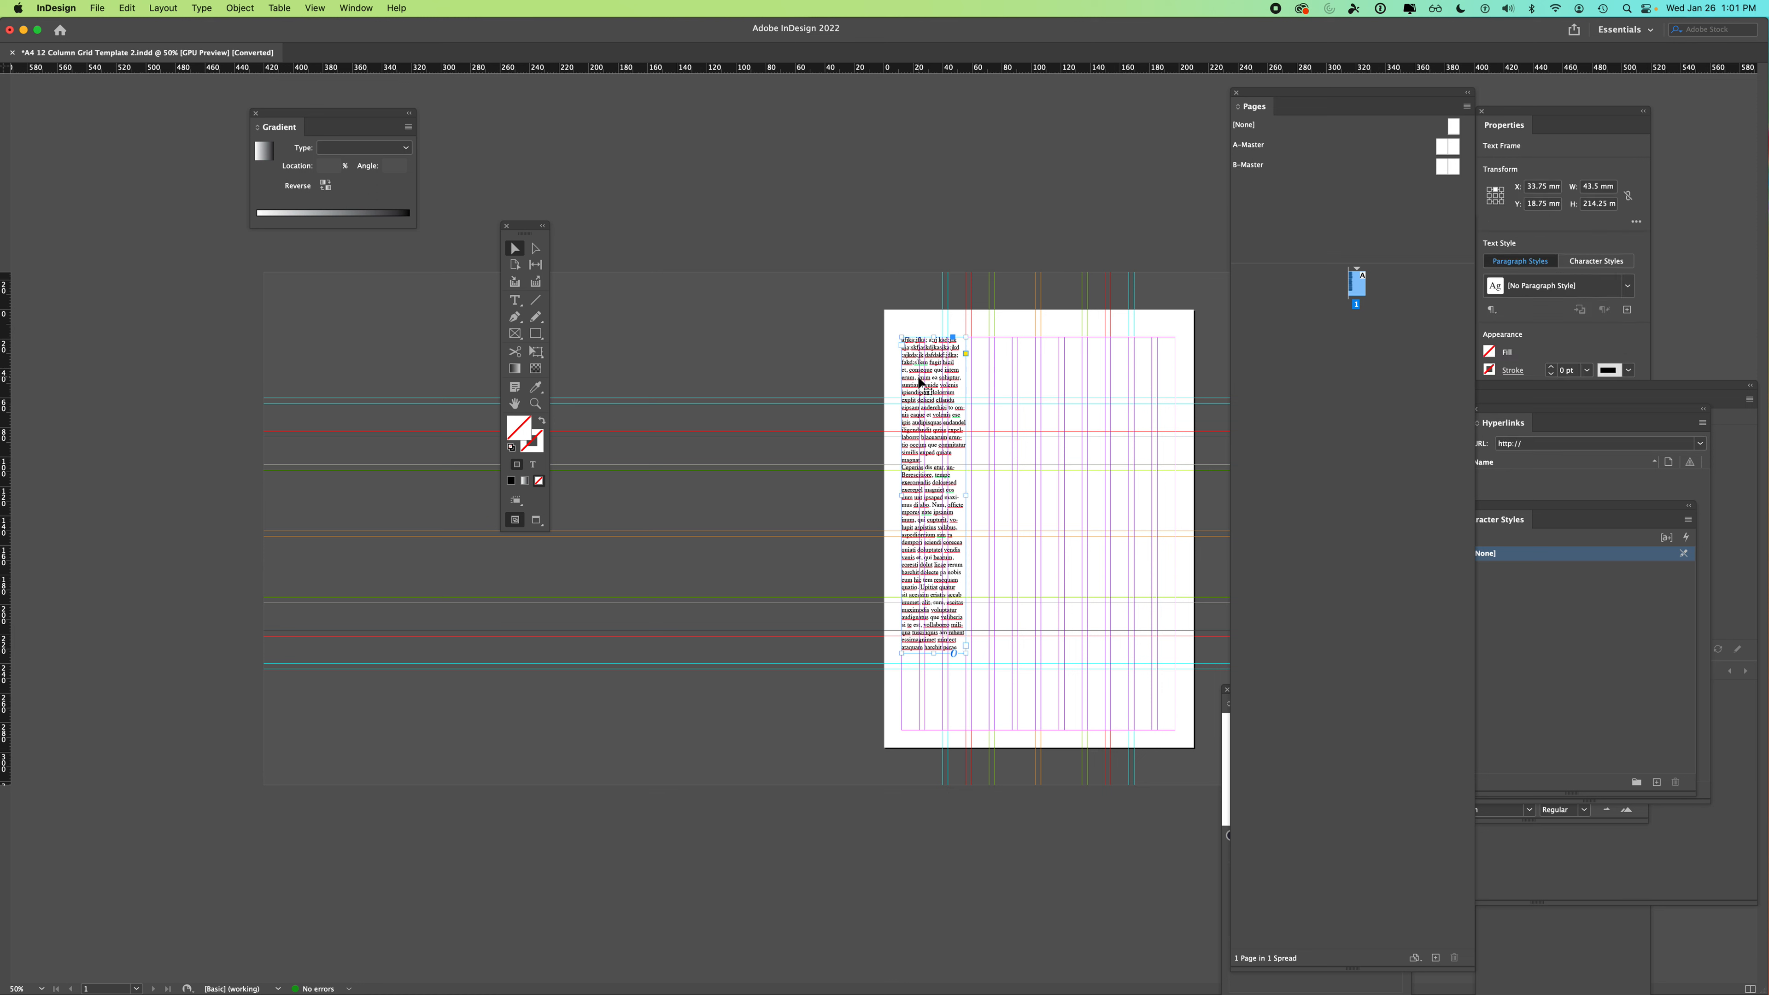
left_click_drag(920, 384, 1038, 405)
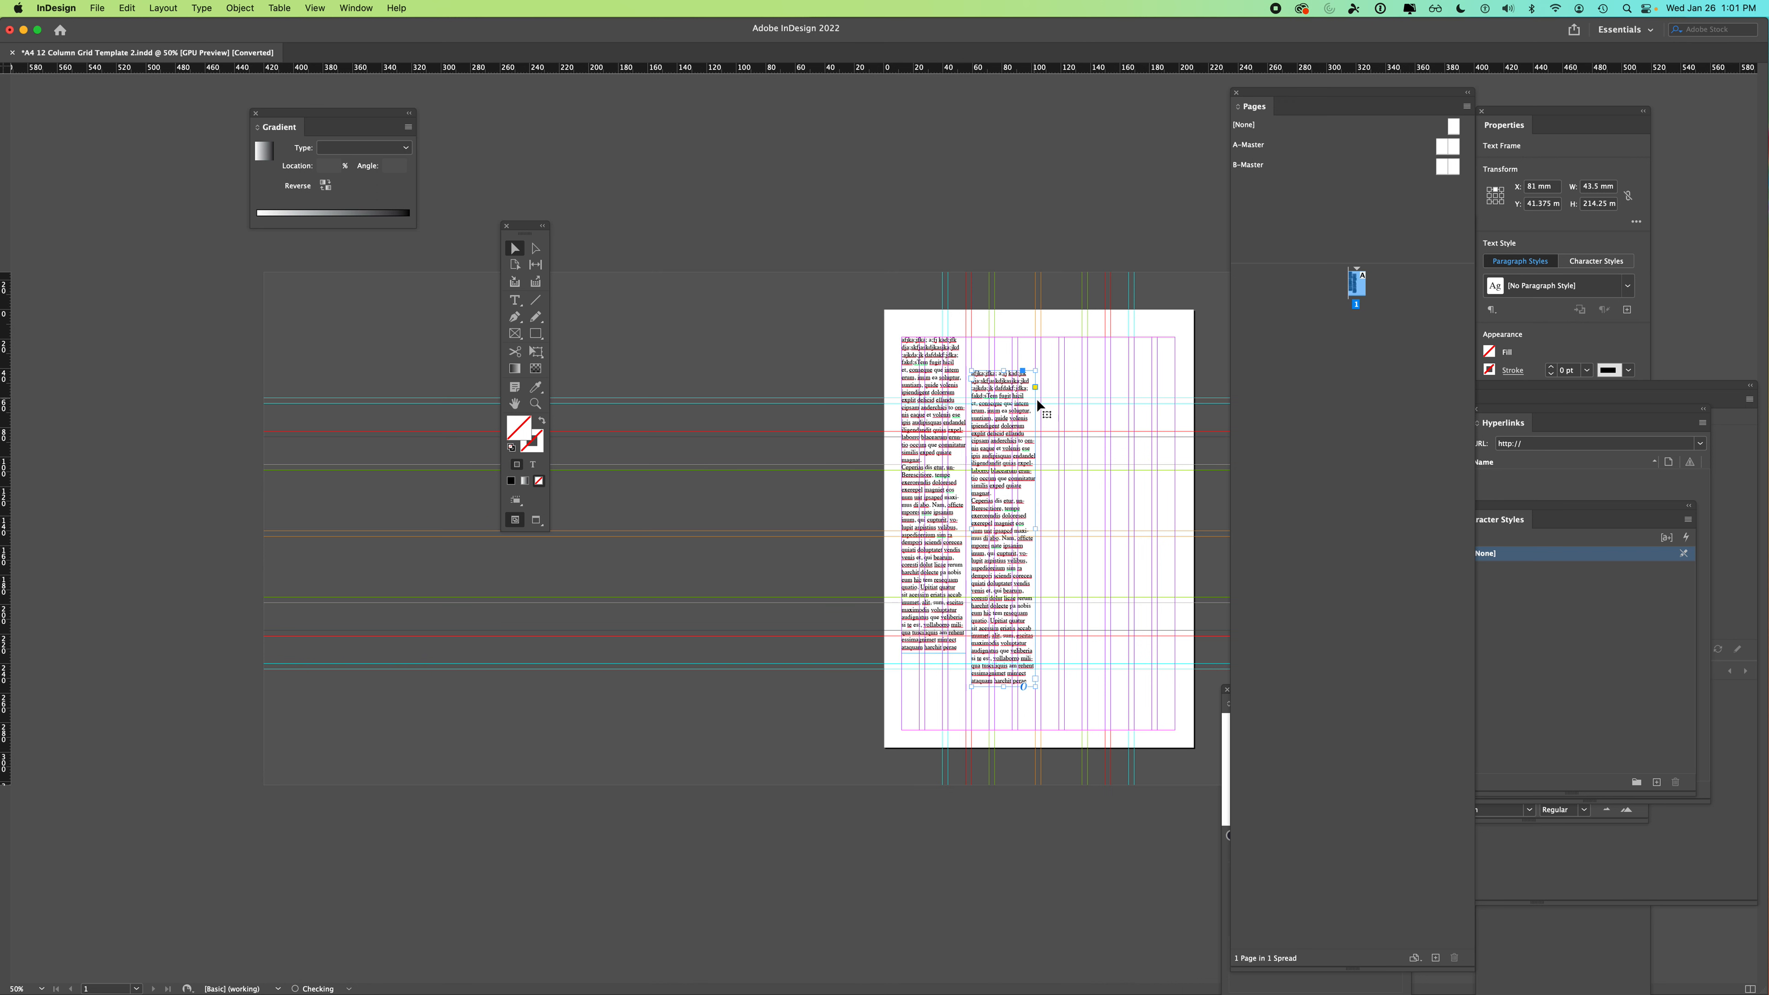
left_click(1058, 415)
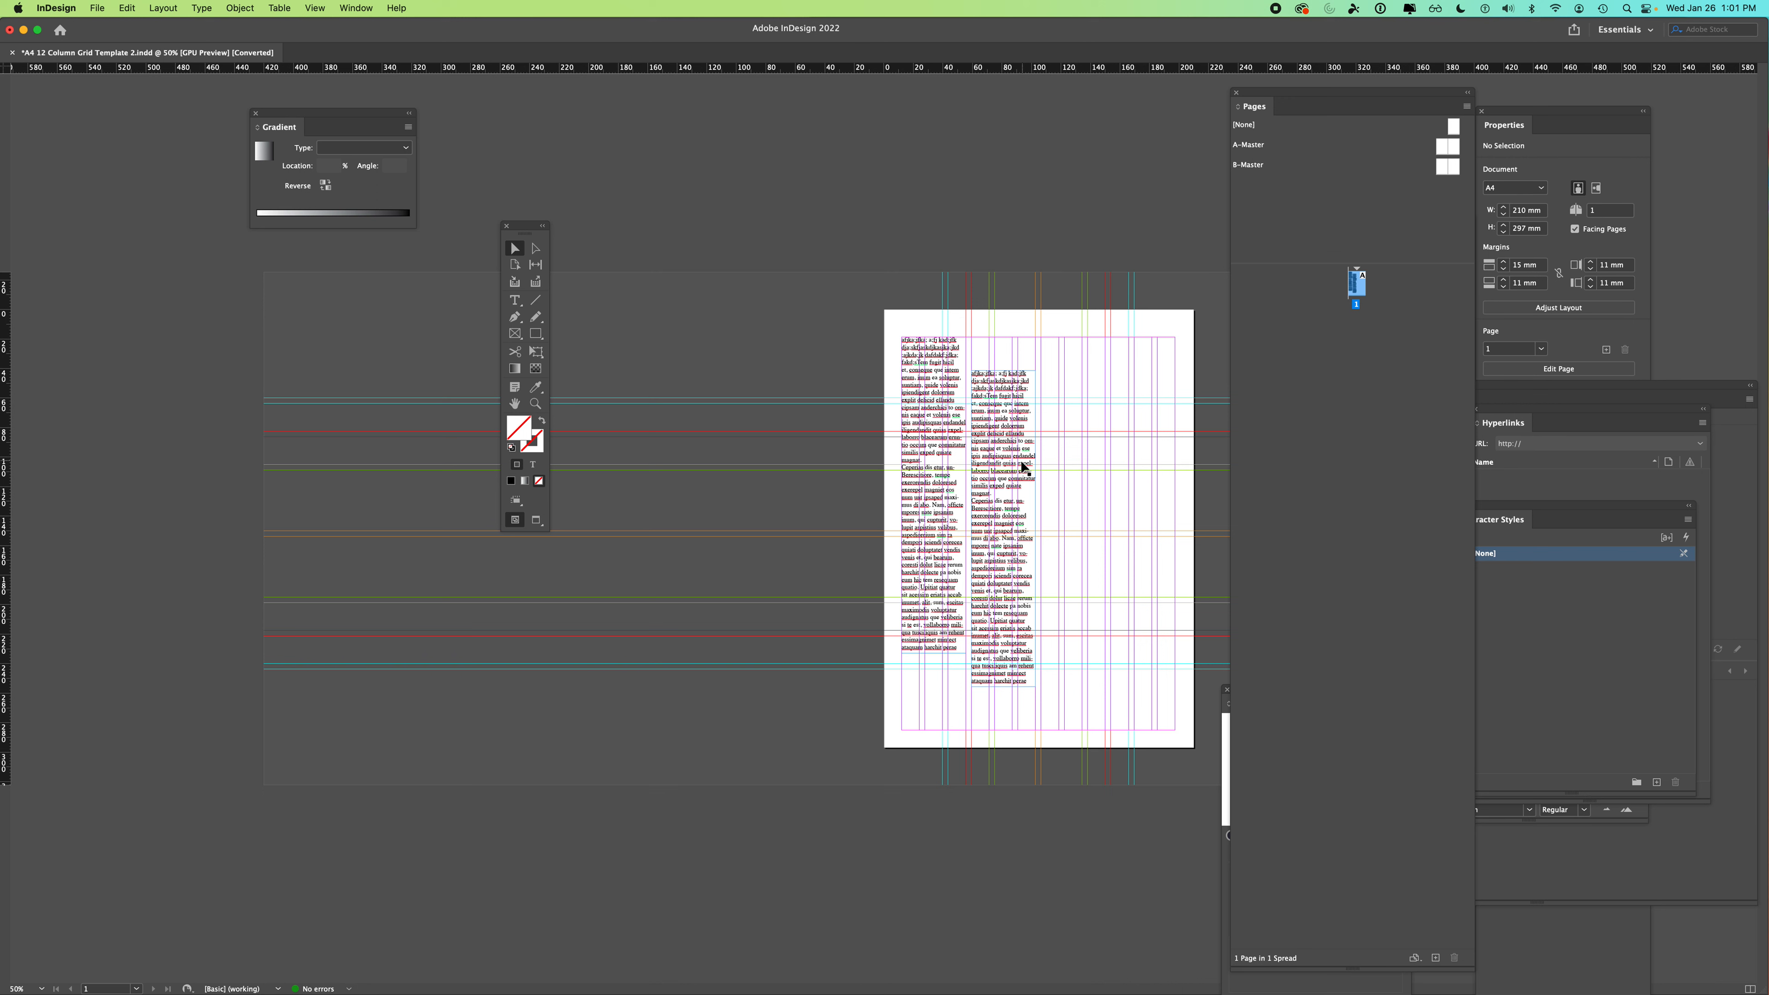
left_click_drag(1016, 495, 1011, 507)
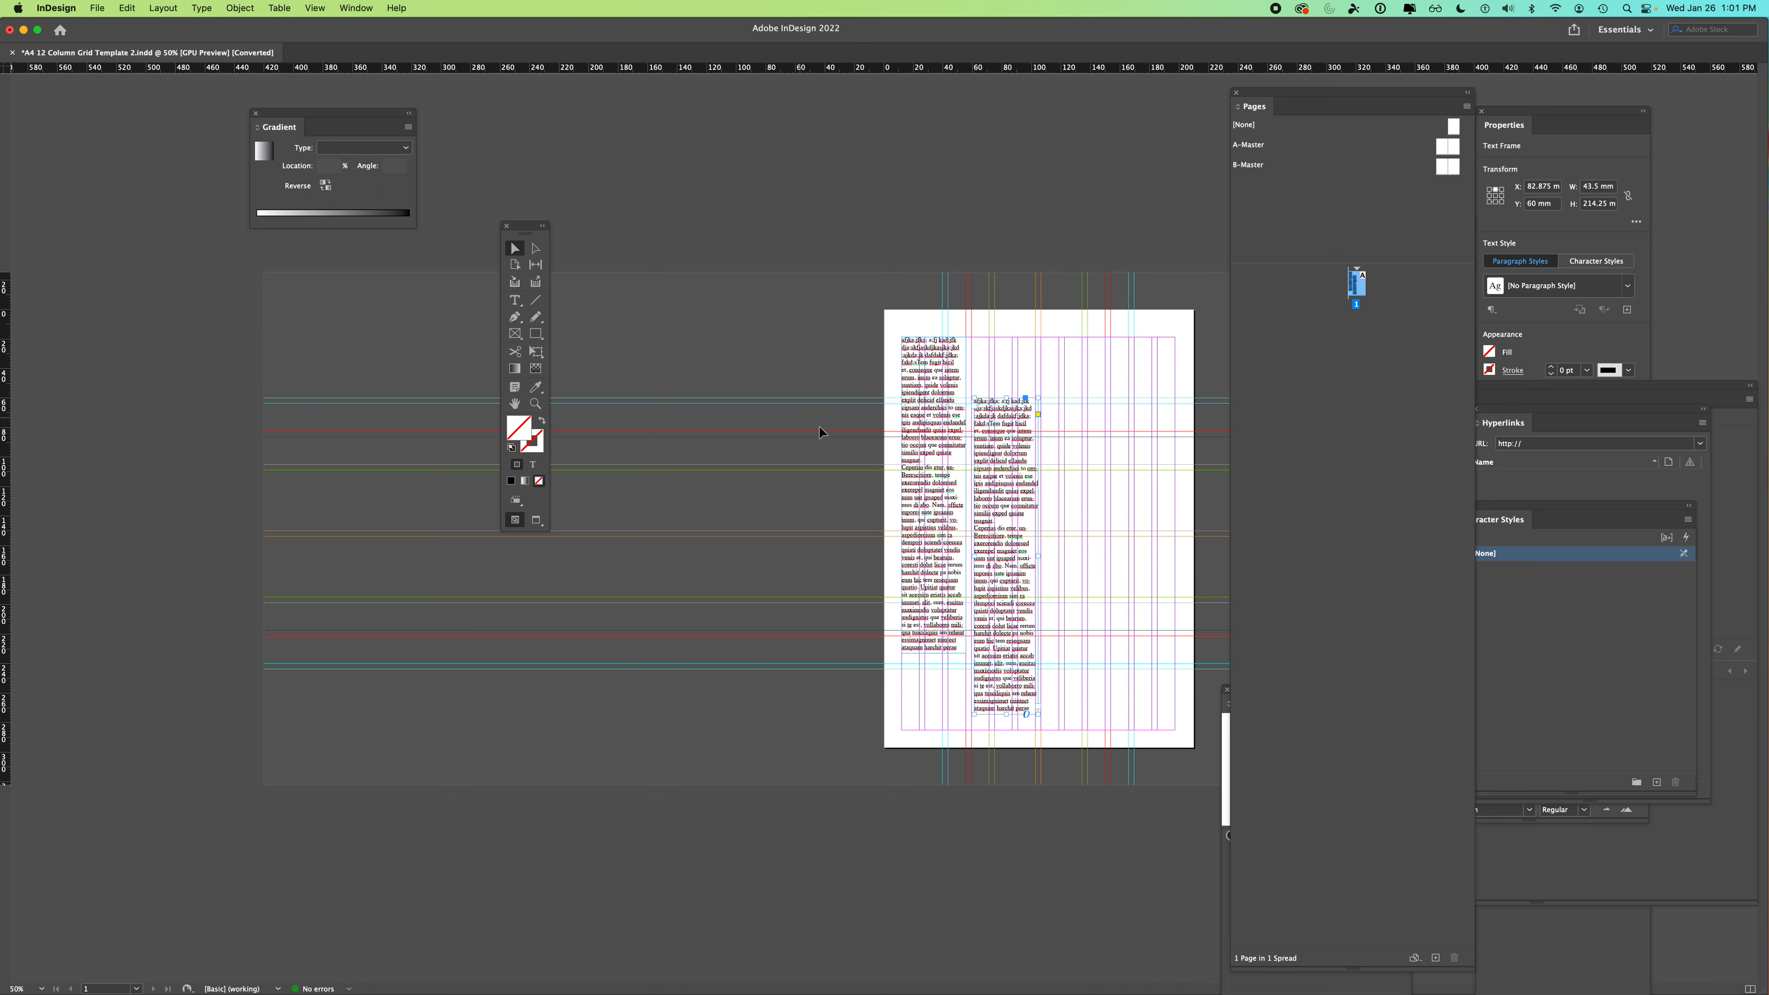
- Select the entire story in the copied frame with the Type tool
double_click(1000, 581)
triple_click(1000, 581)
left_click(1003, 521)
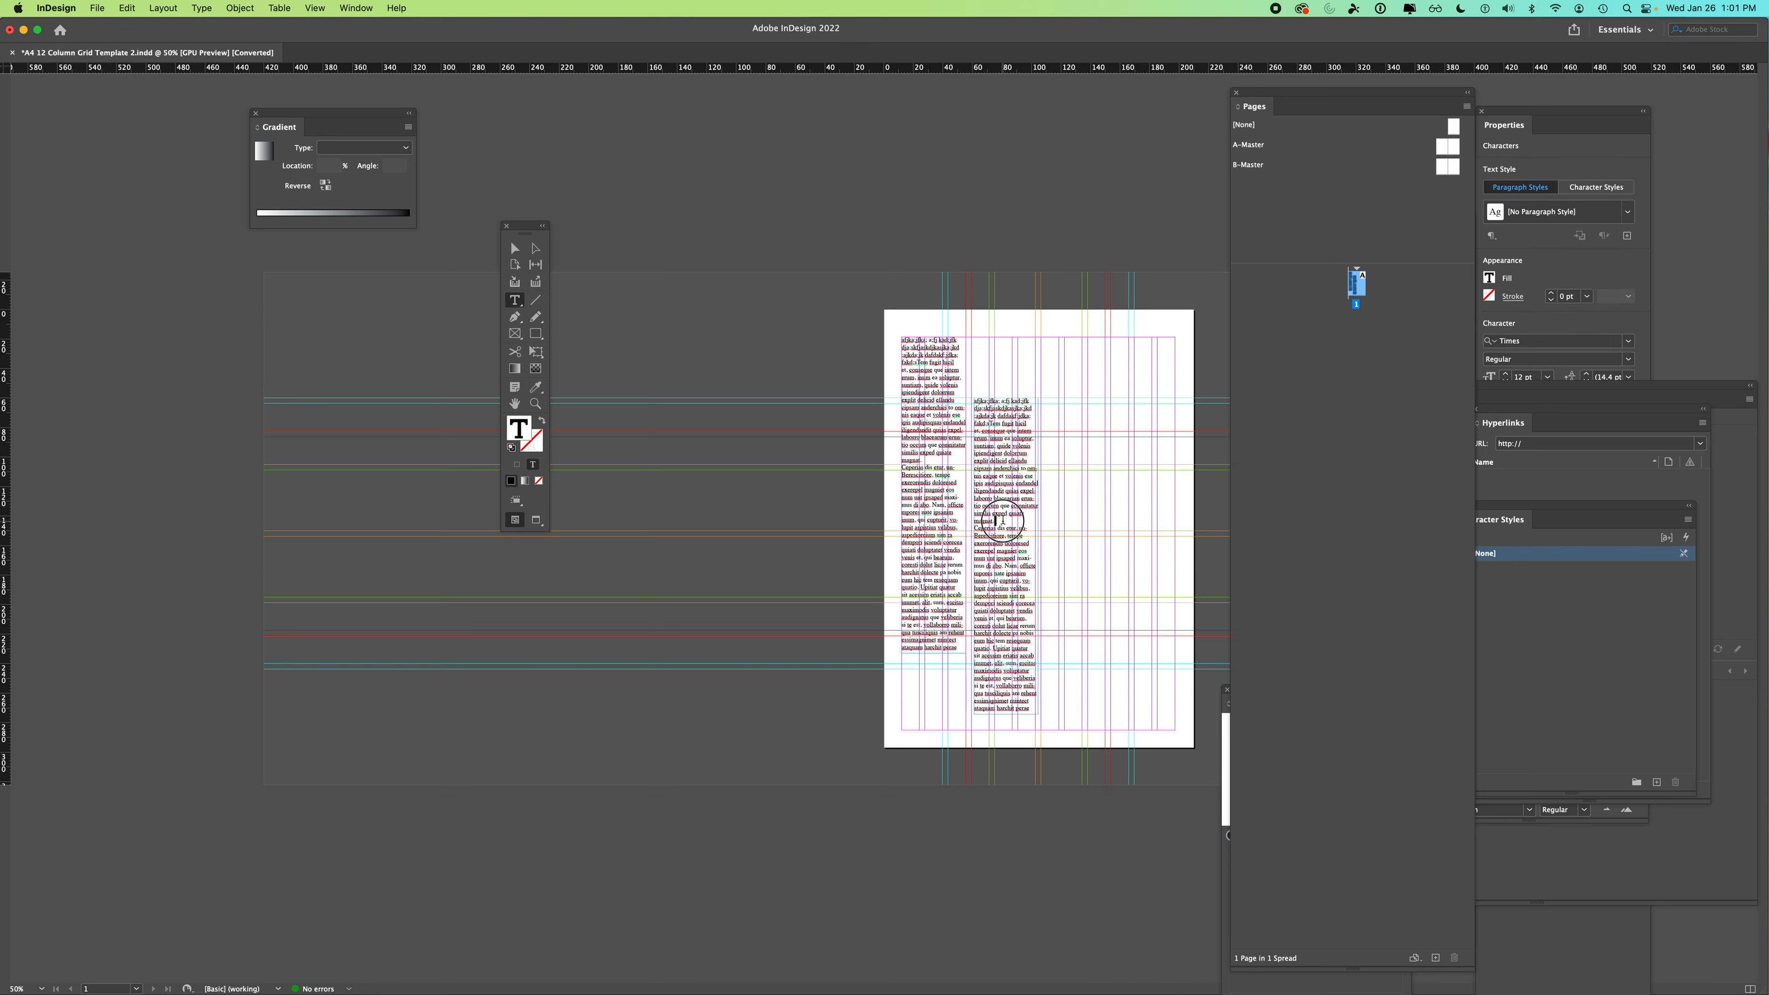
double_click(999, 461)
triple_click(998, 460)
triple_click(998, 460)
triple_click(999, 460)
left_click(998, 458)
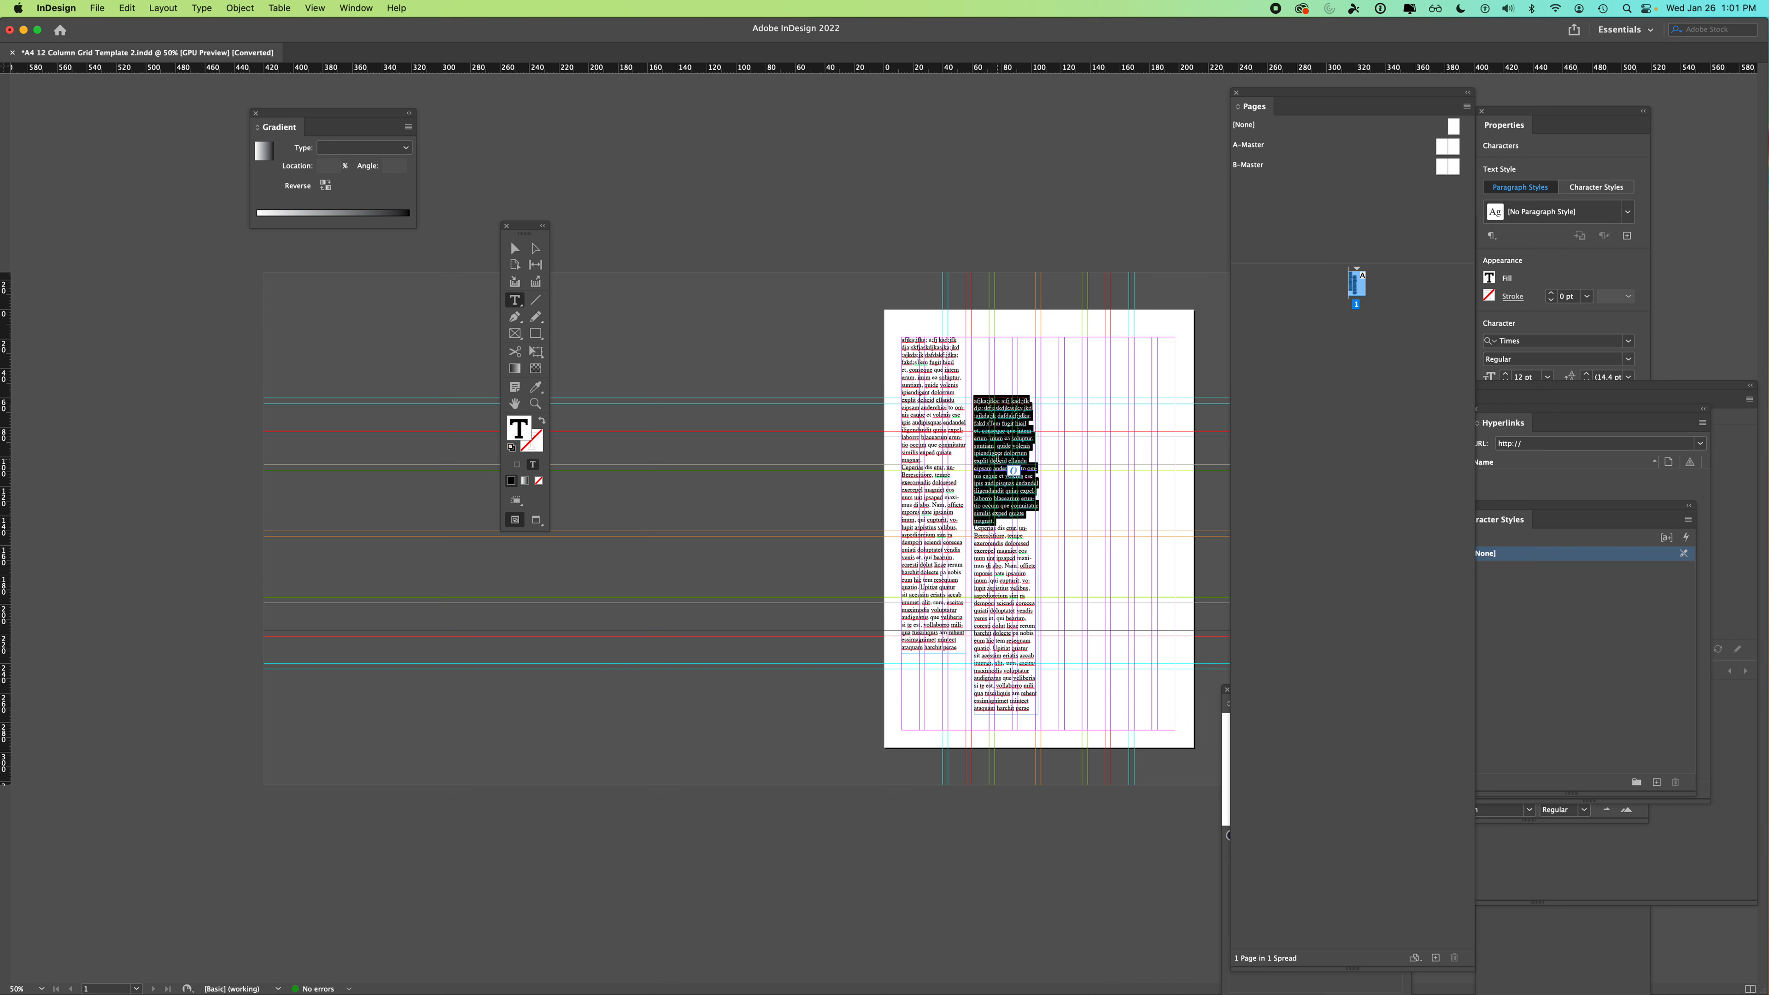
triple_click(997, 460)
left_click(997, 459)
left_click(998, 459)
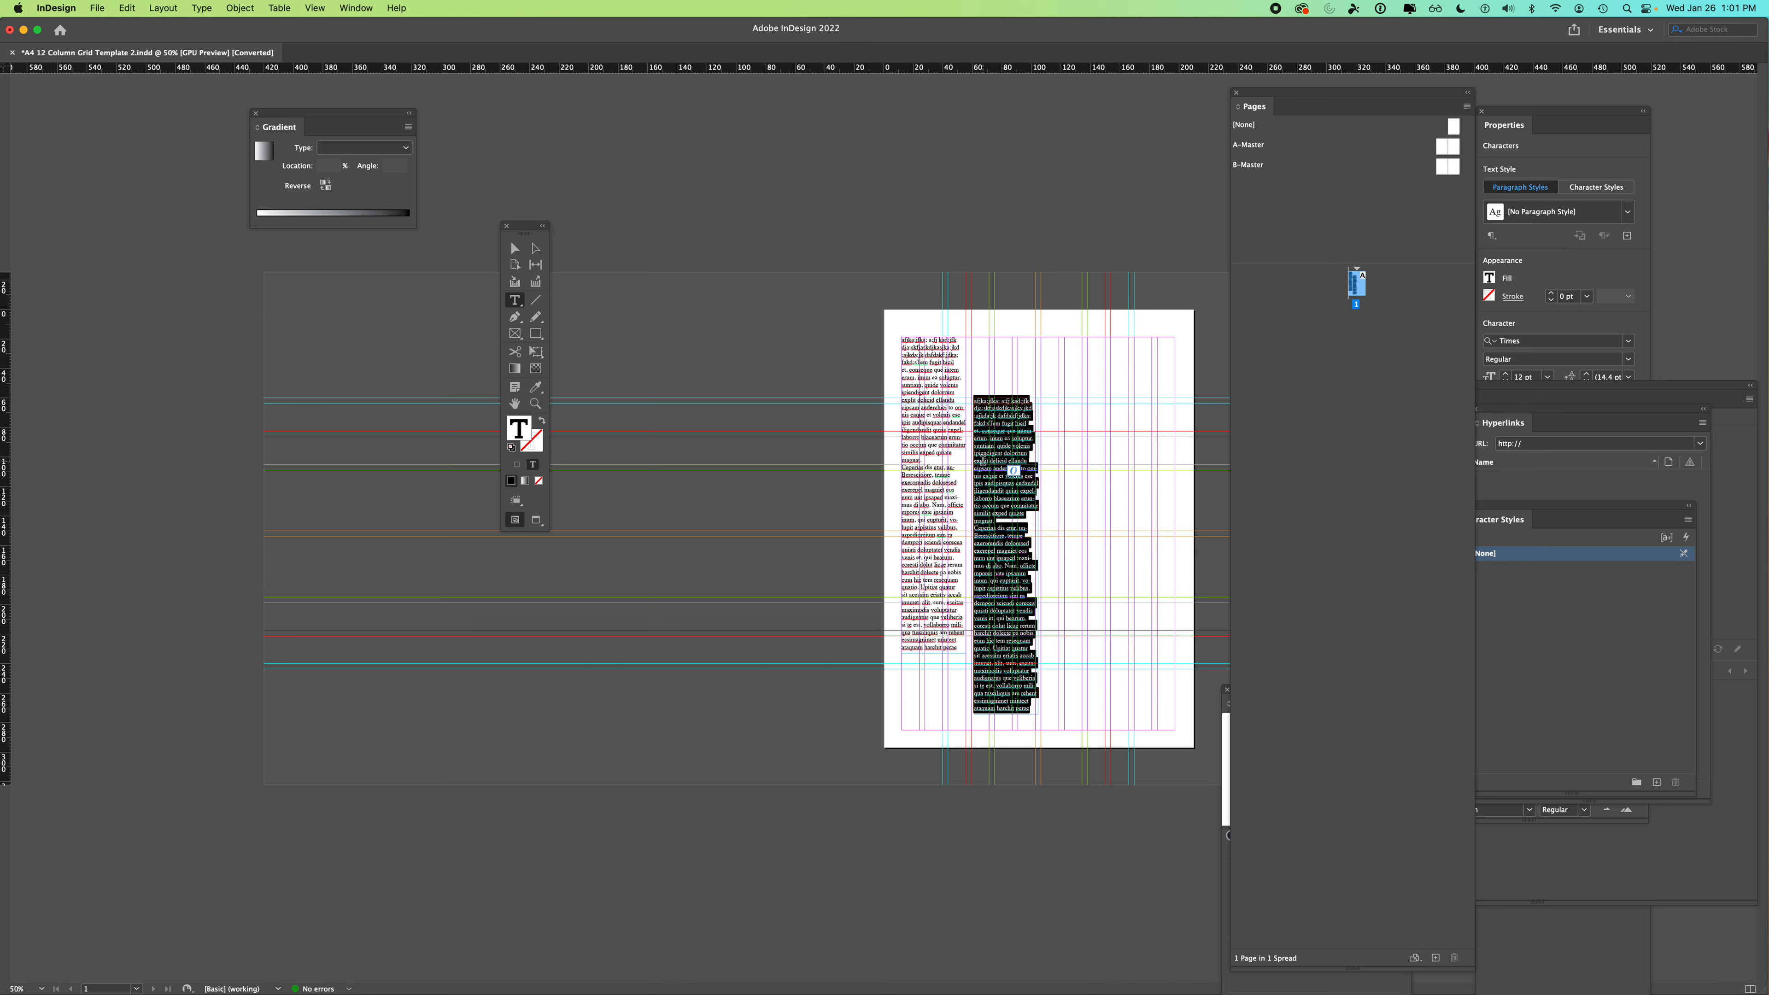
- Delete the copied frame's text and shorten the first frame to 176.25 mm so its text oversets
key("BackSpace")
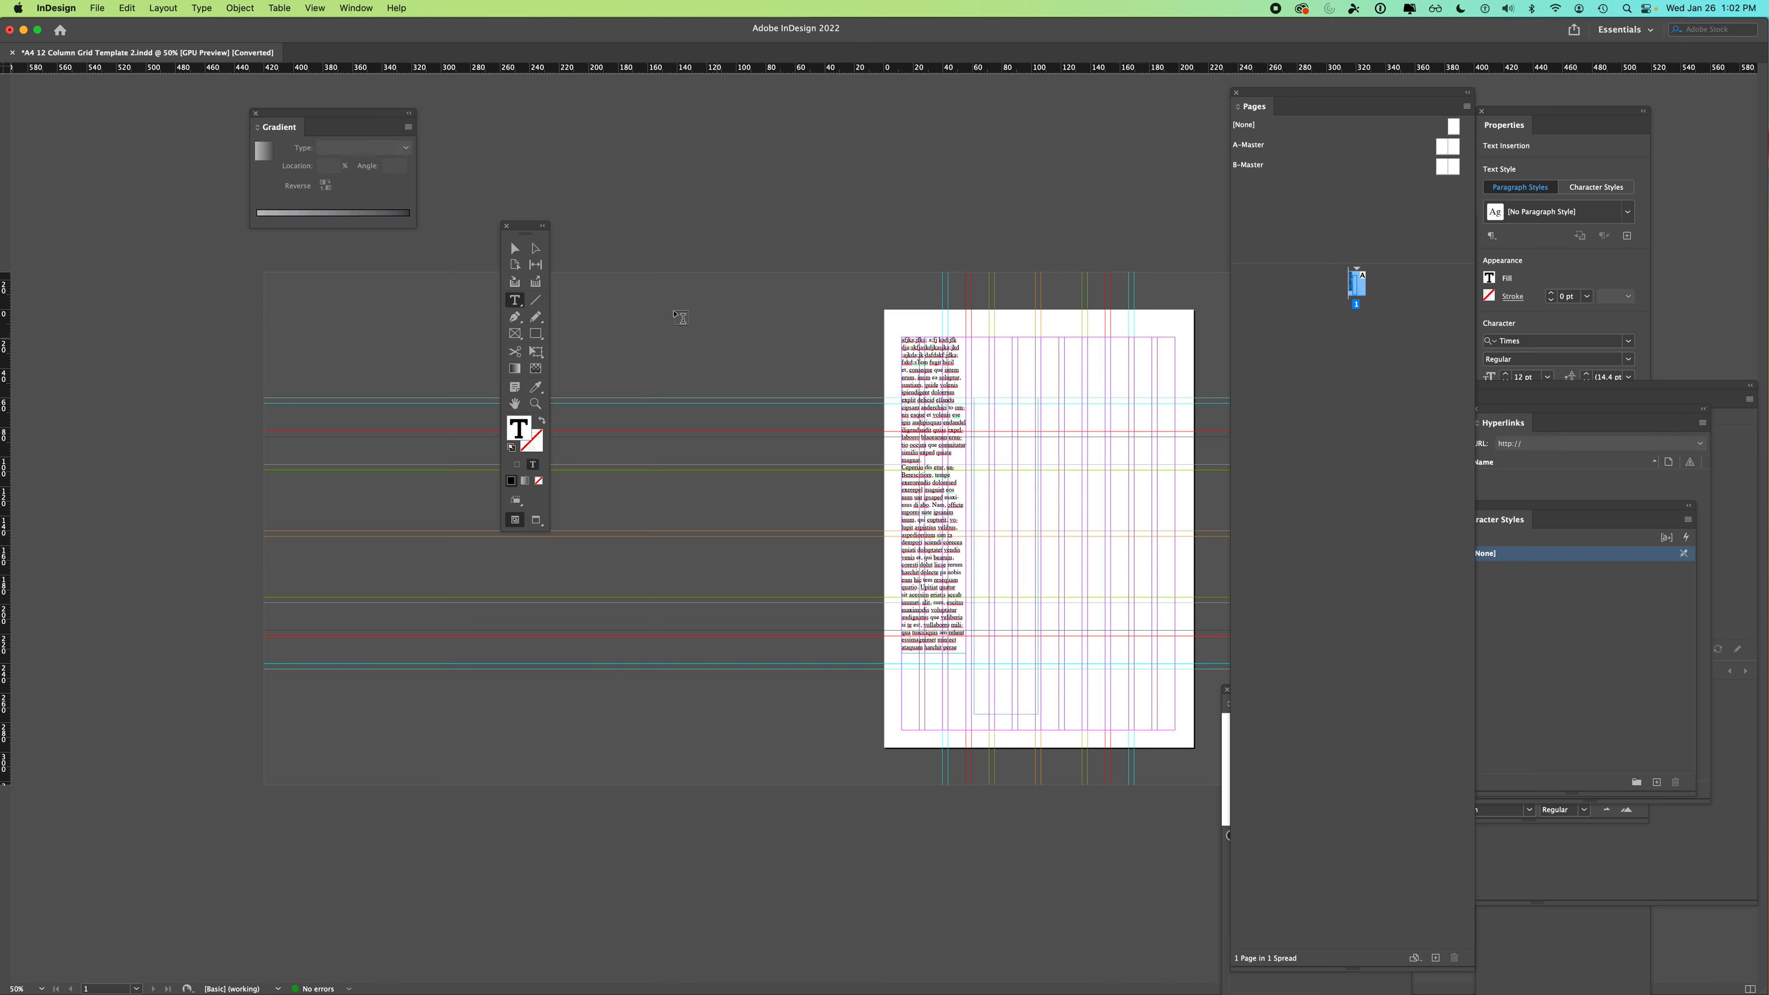
left_click(514, 248)
left_click(942, 637)
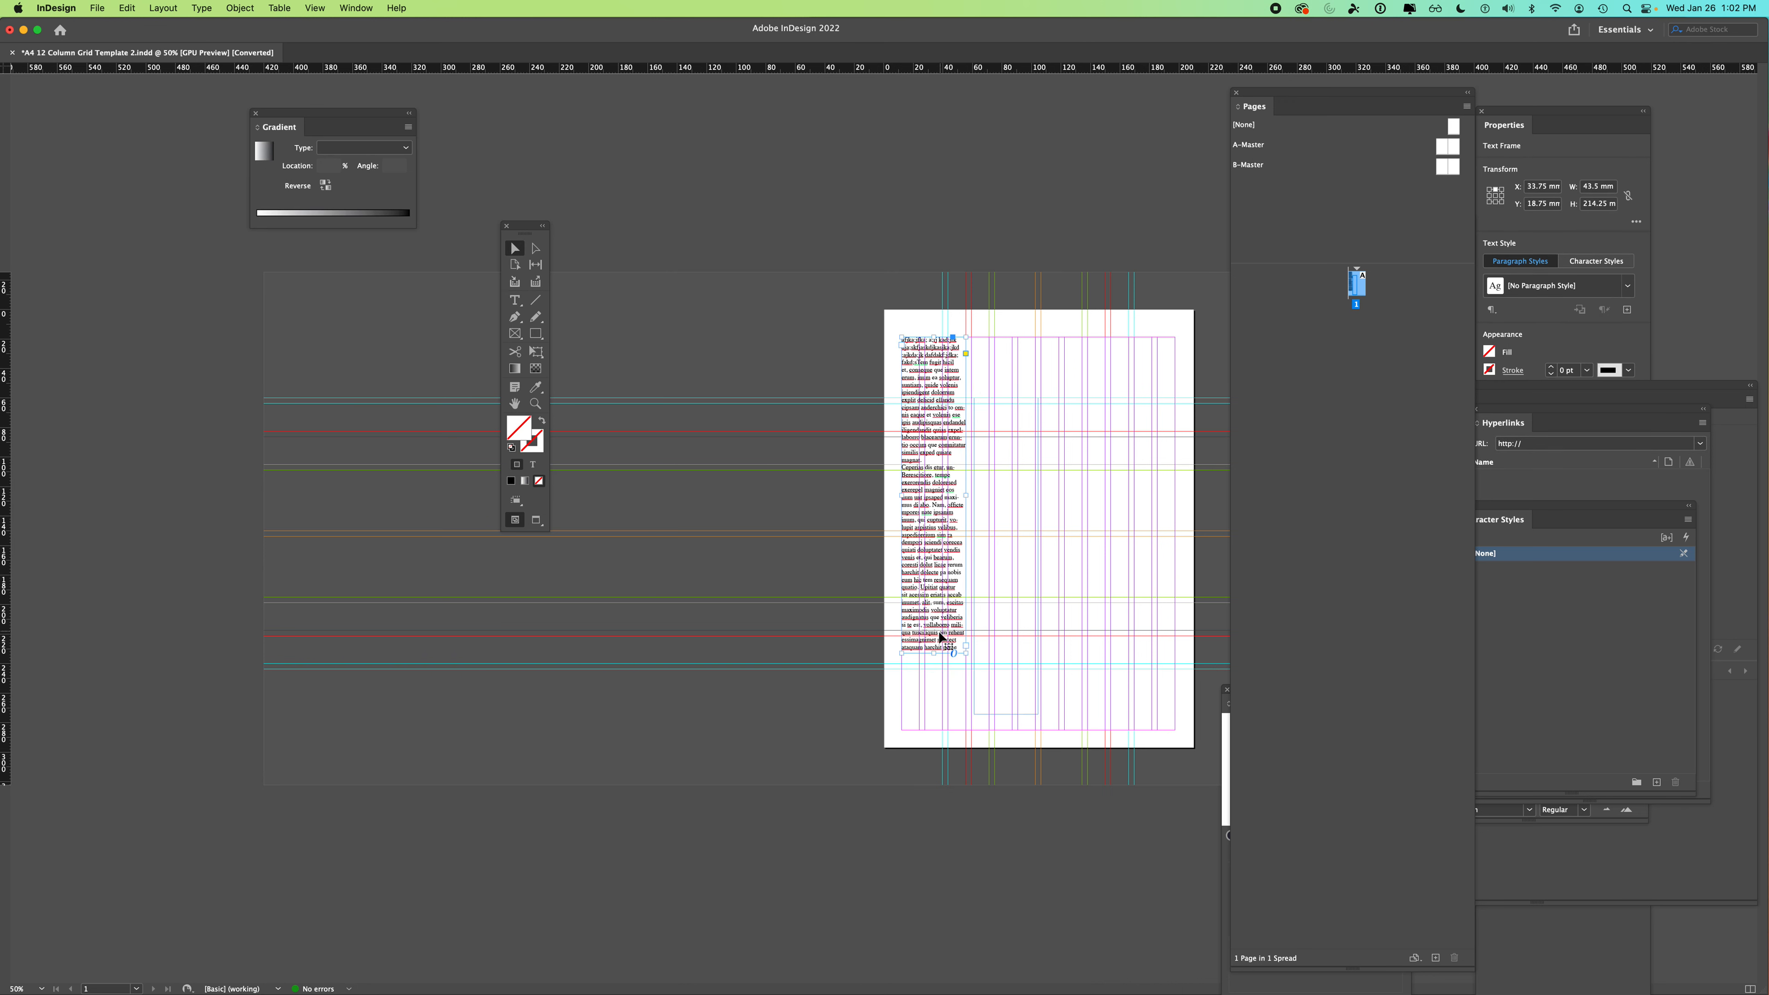
left_click_drag(935, 653, 940, 595)
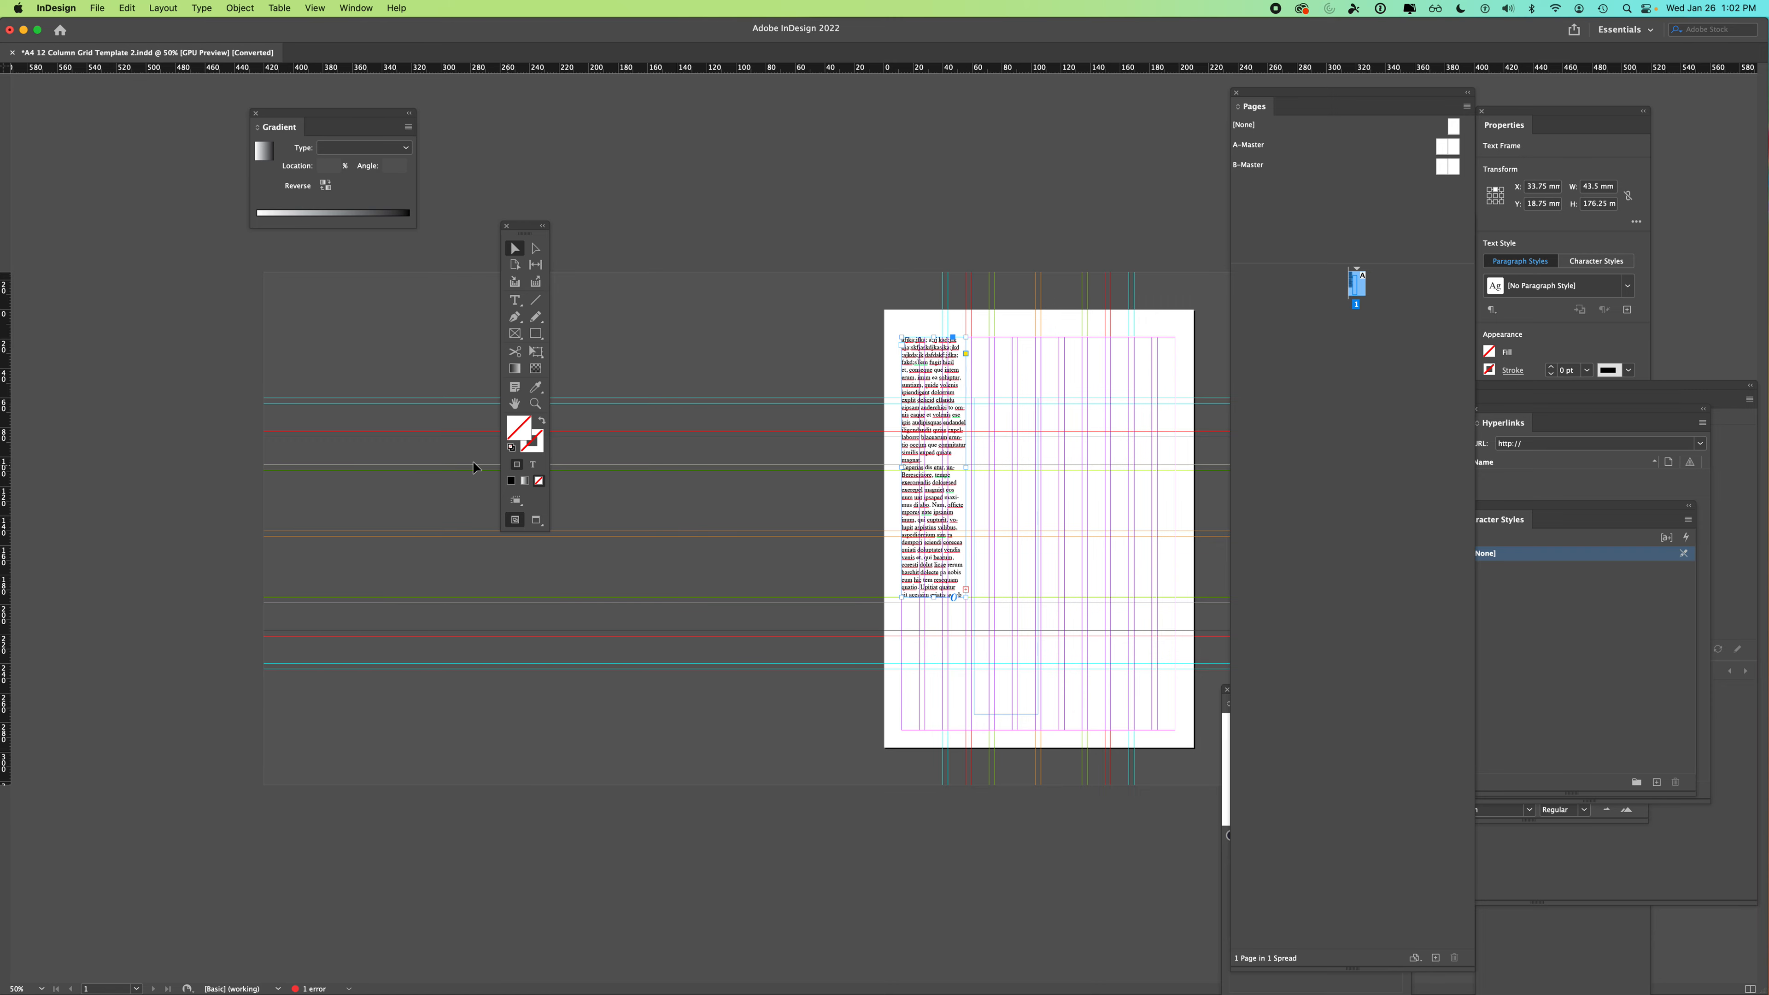
key("super+equal")
key("super+equal")
key("super+equal")
left_click_drag(1058, 866, 787, 596)
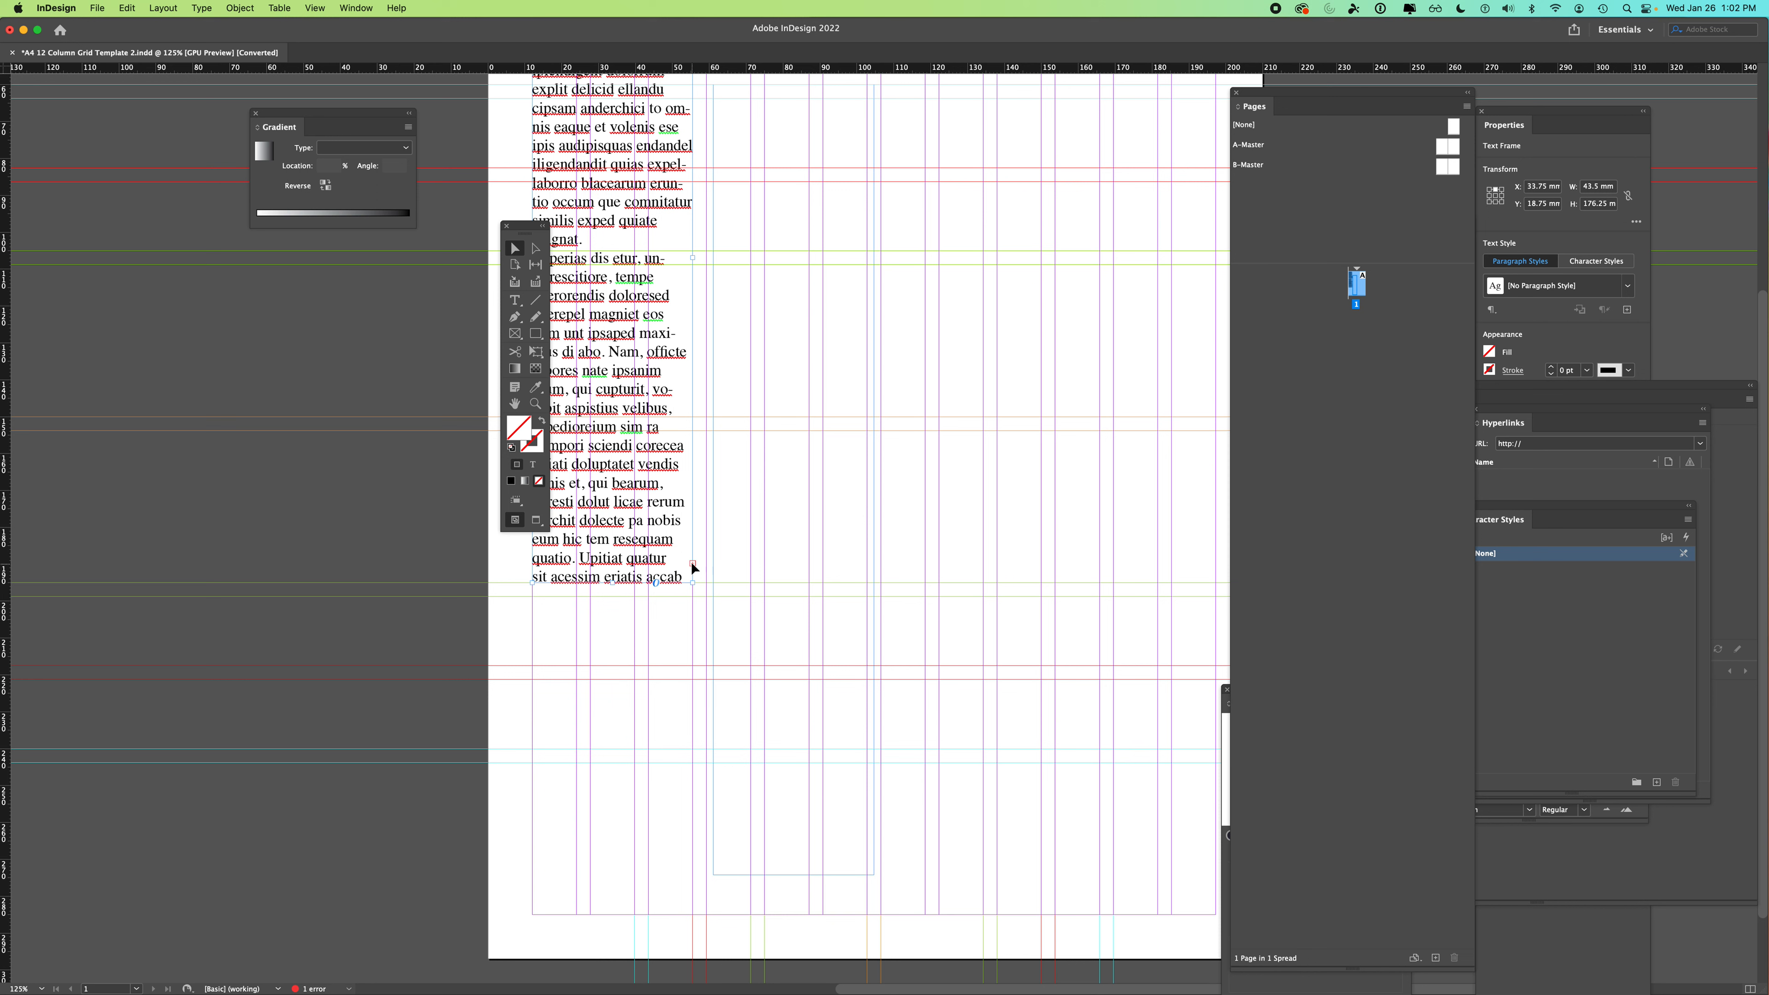
- Hide the guides via View > Grids & Guides and move the Tools panel off the text
left_click(315, 8)
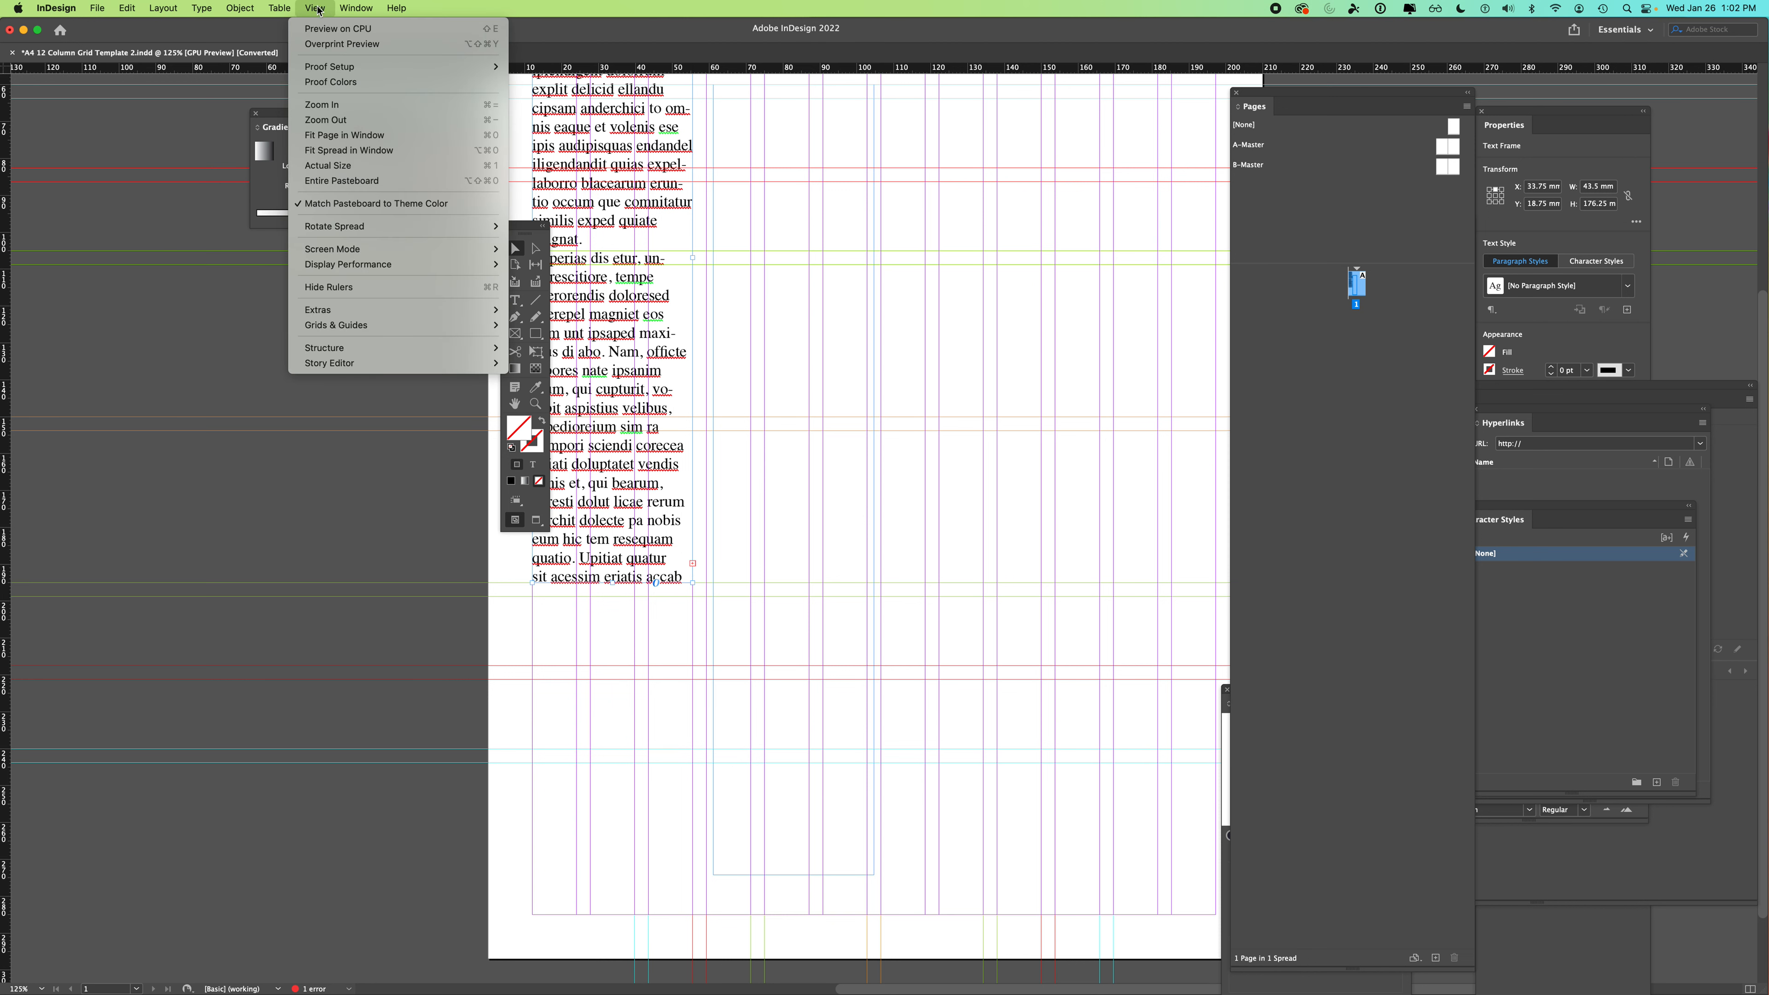
mouse_move(344, 328)
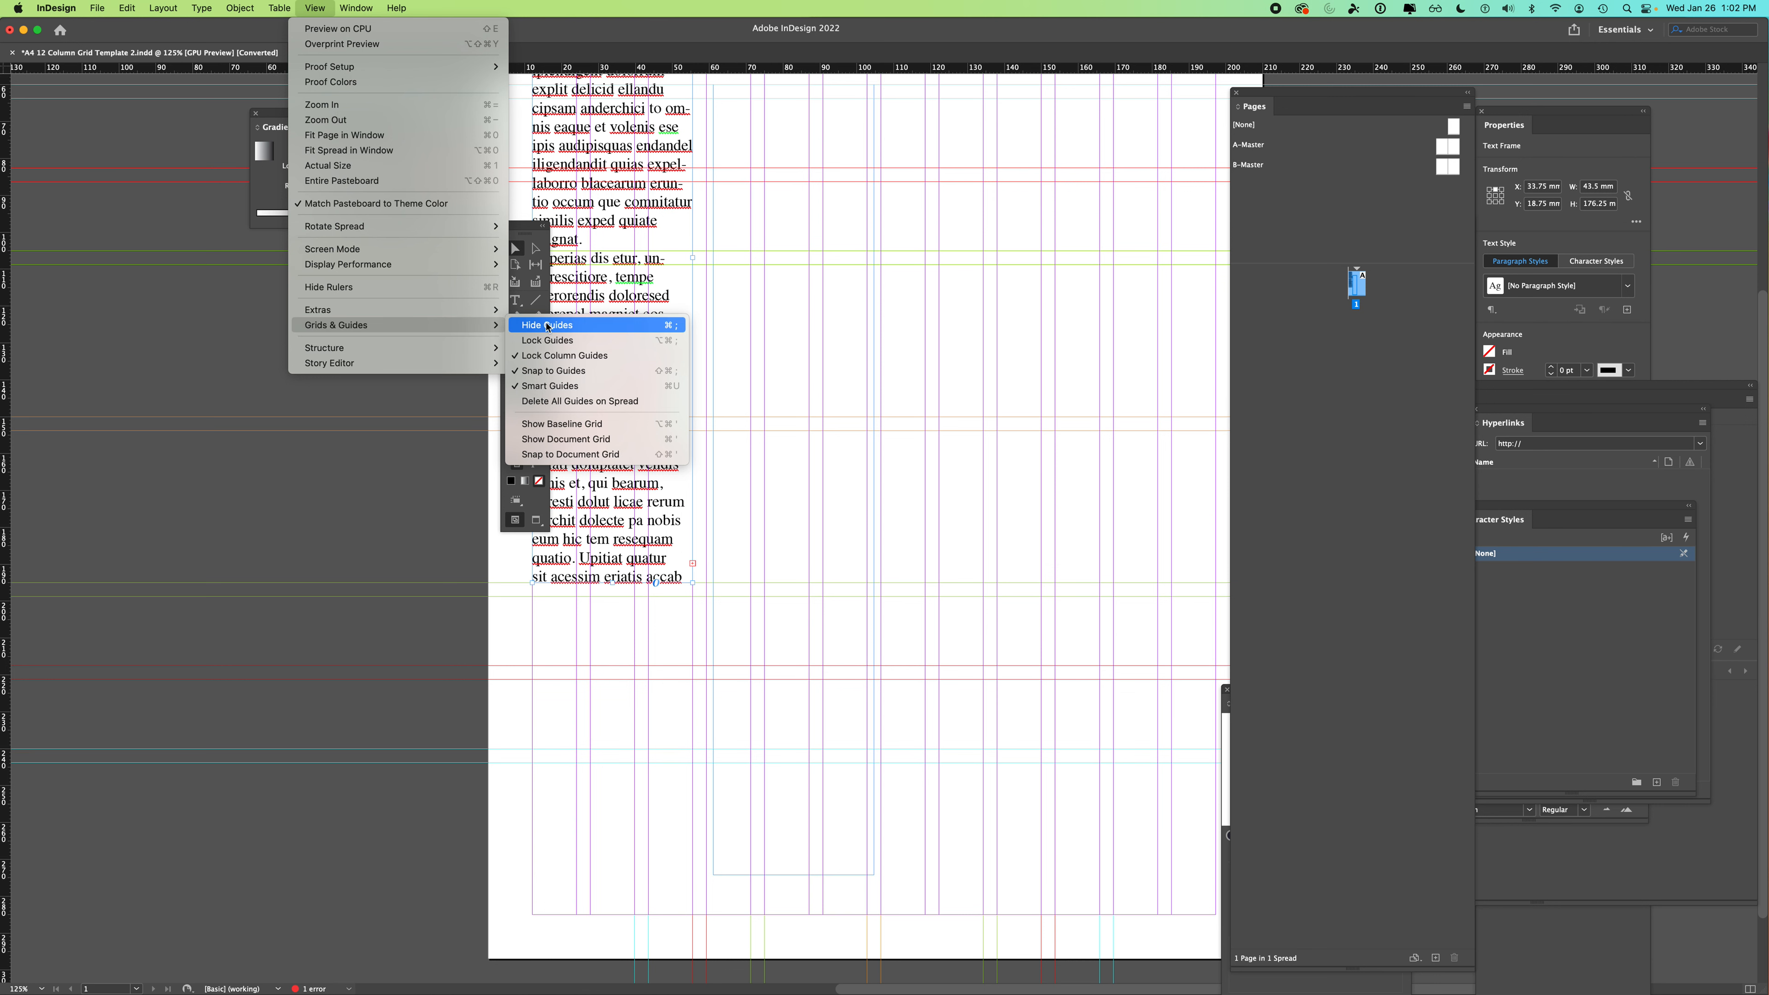
left_click(549, 327)
left_click(335, 367)
left_click_drag(524, 230, 333, 261)
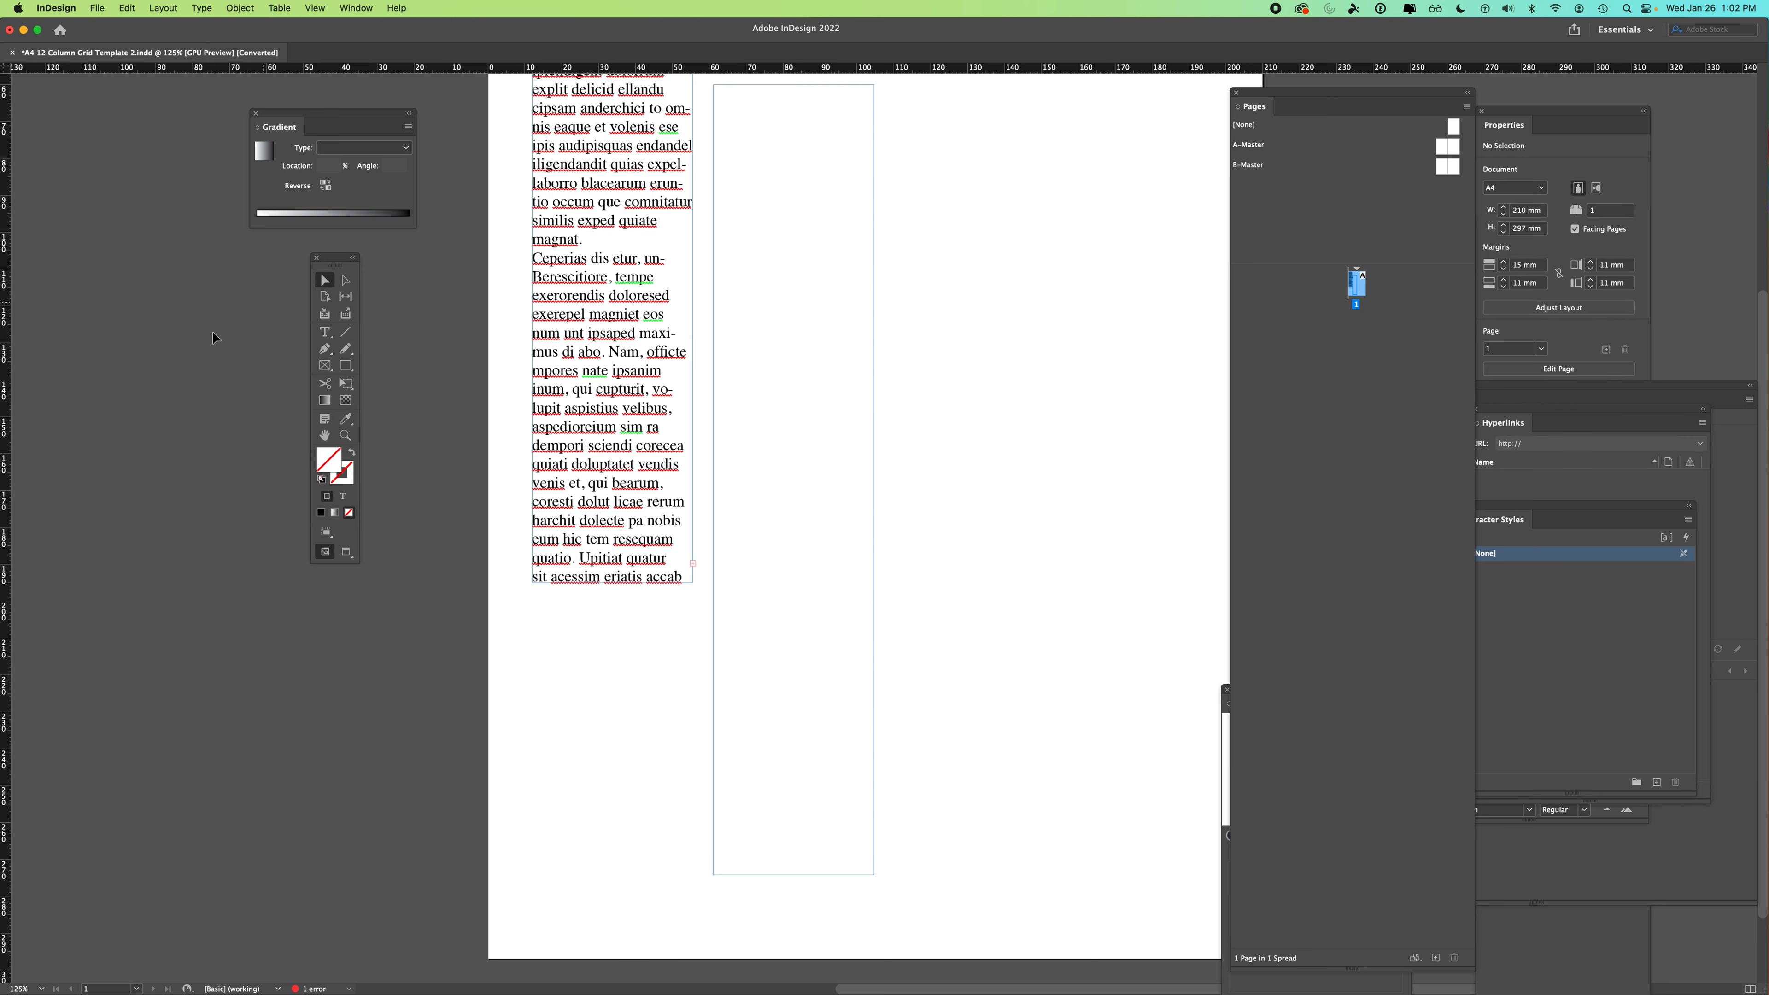
- Thread the first frame's overset text into the empty second frame
left_click(695, 569)
left_click(692, 564)
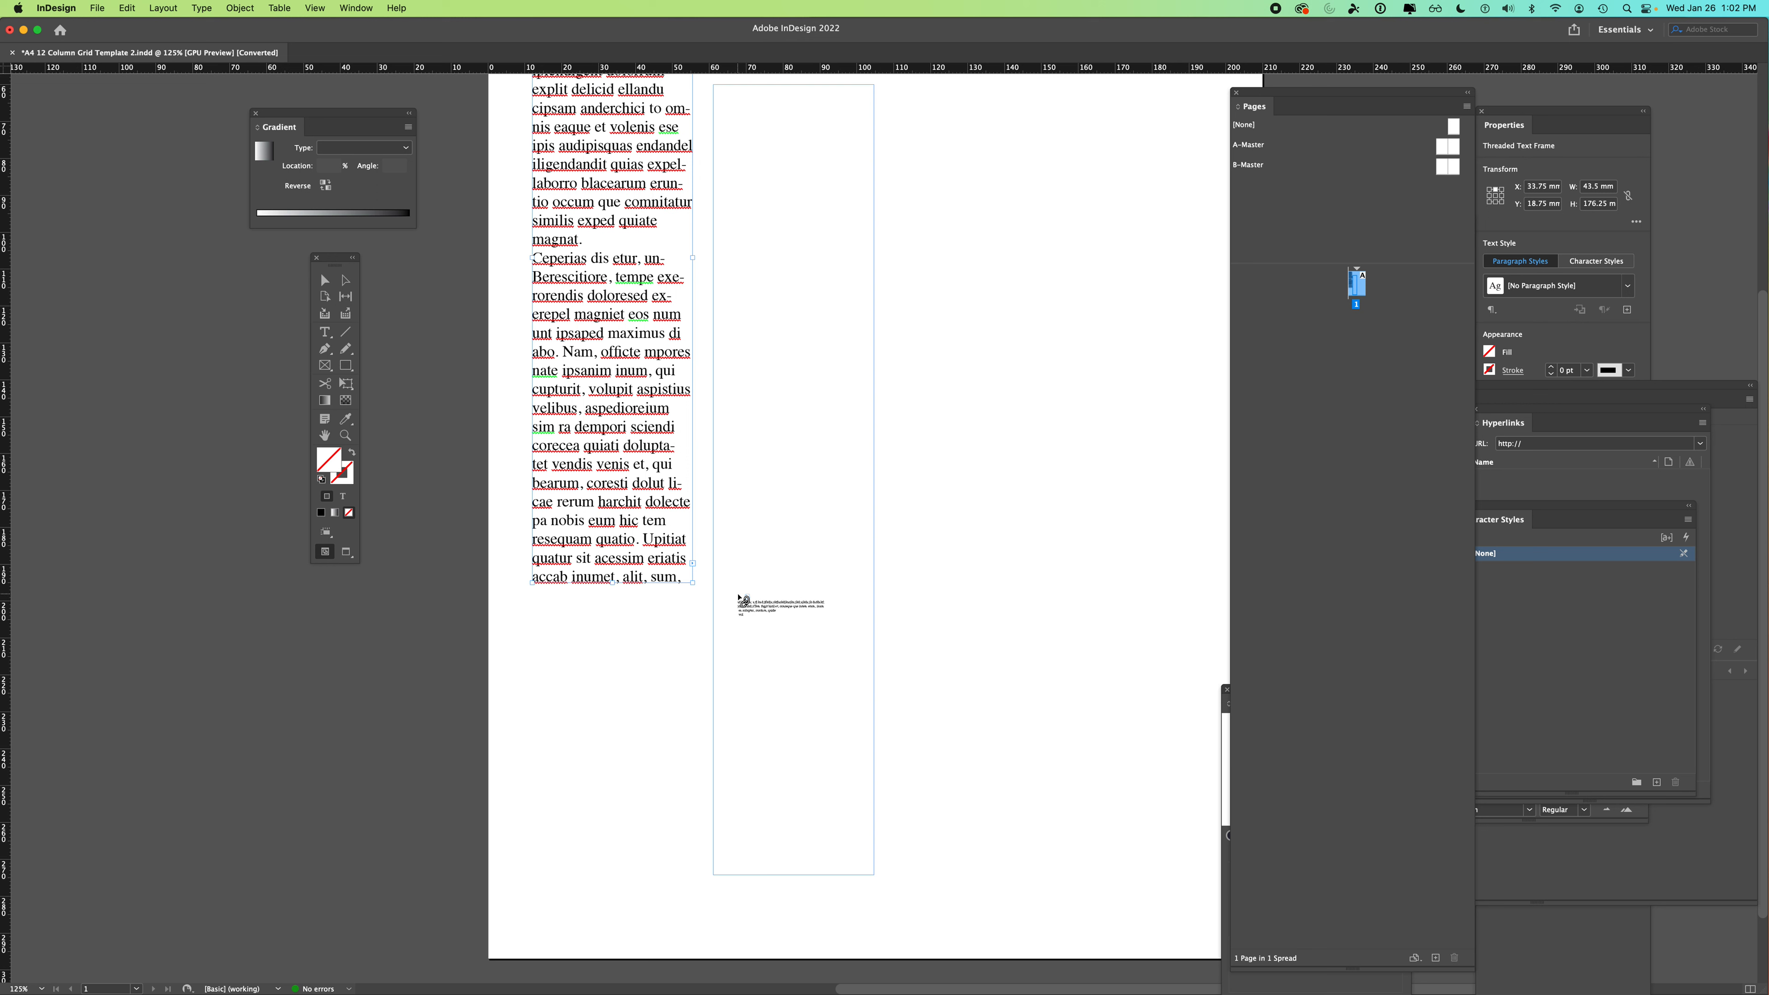
left_click(741, 597)
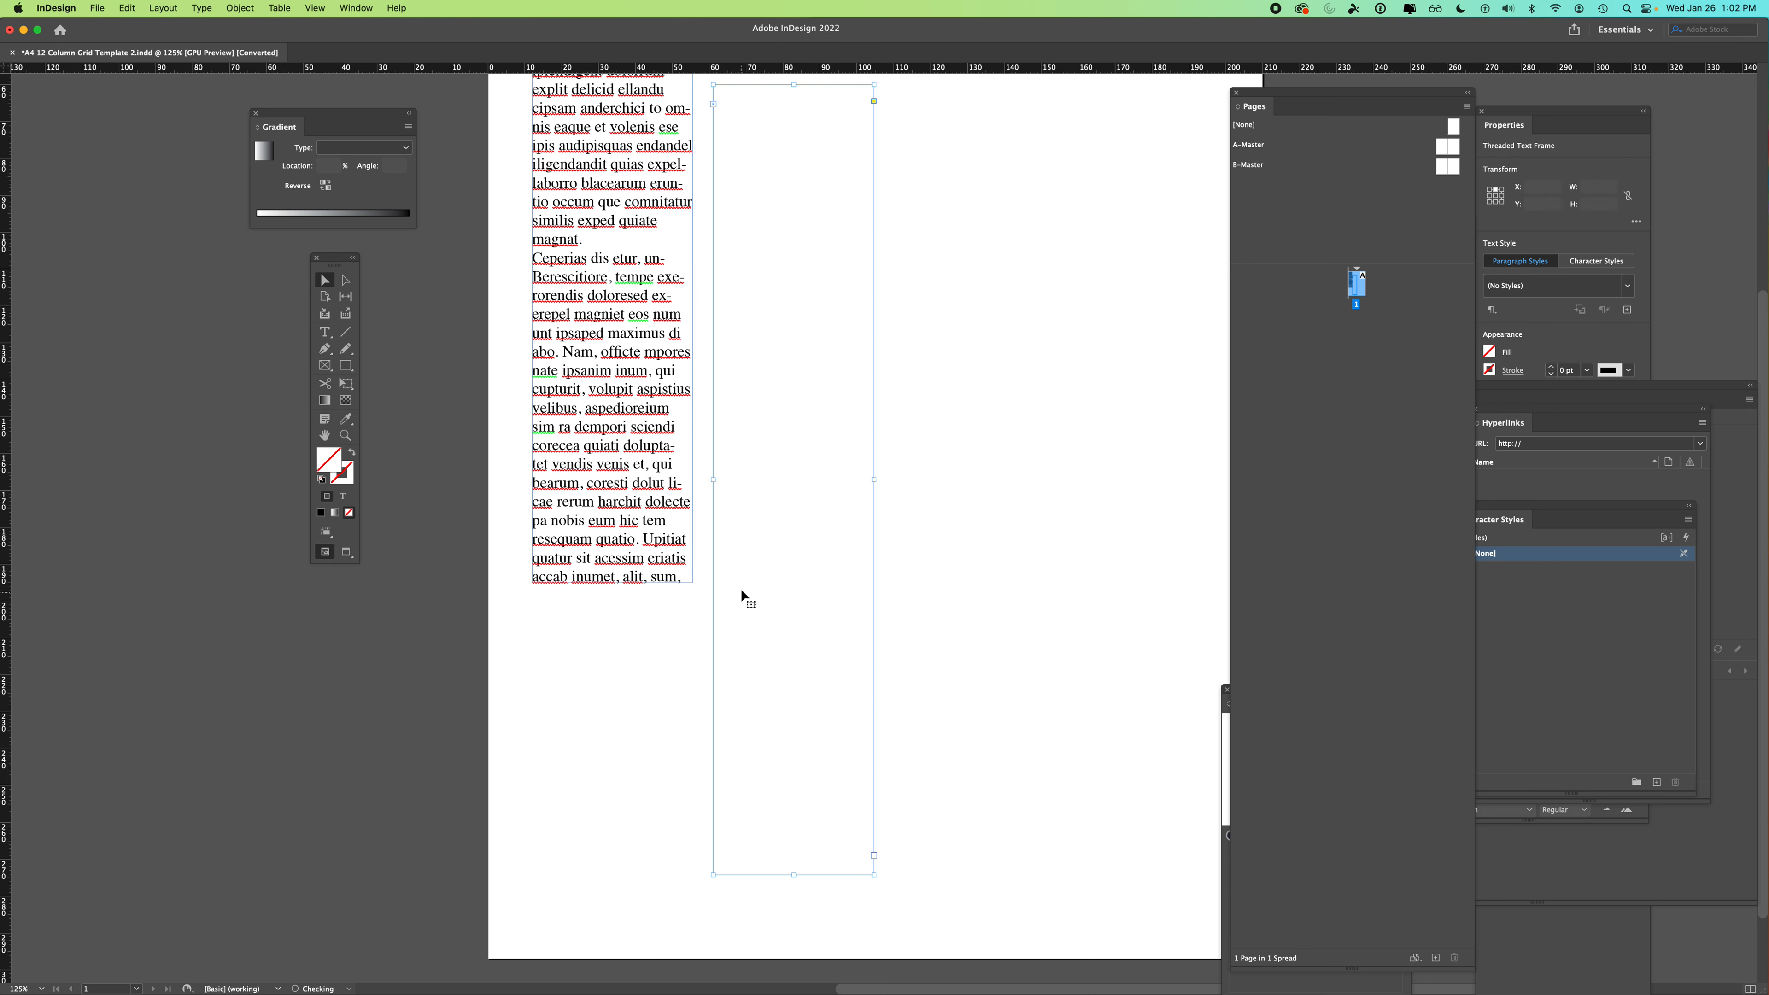
- Shorten the first frame to 107.75 mm tall so more text flows into the second
left_click(916, 300)
scroll(928, 197, "up", 3)
scroll(928, 197, "right", 1)
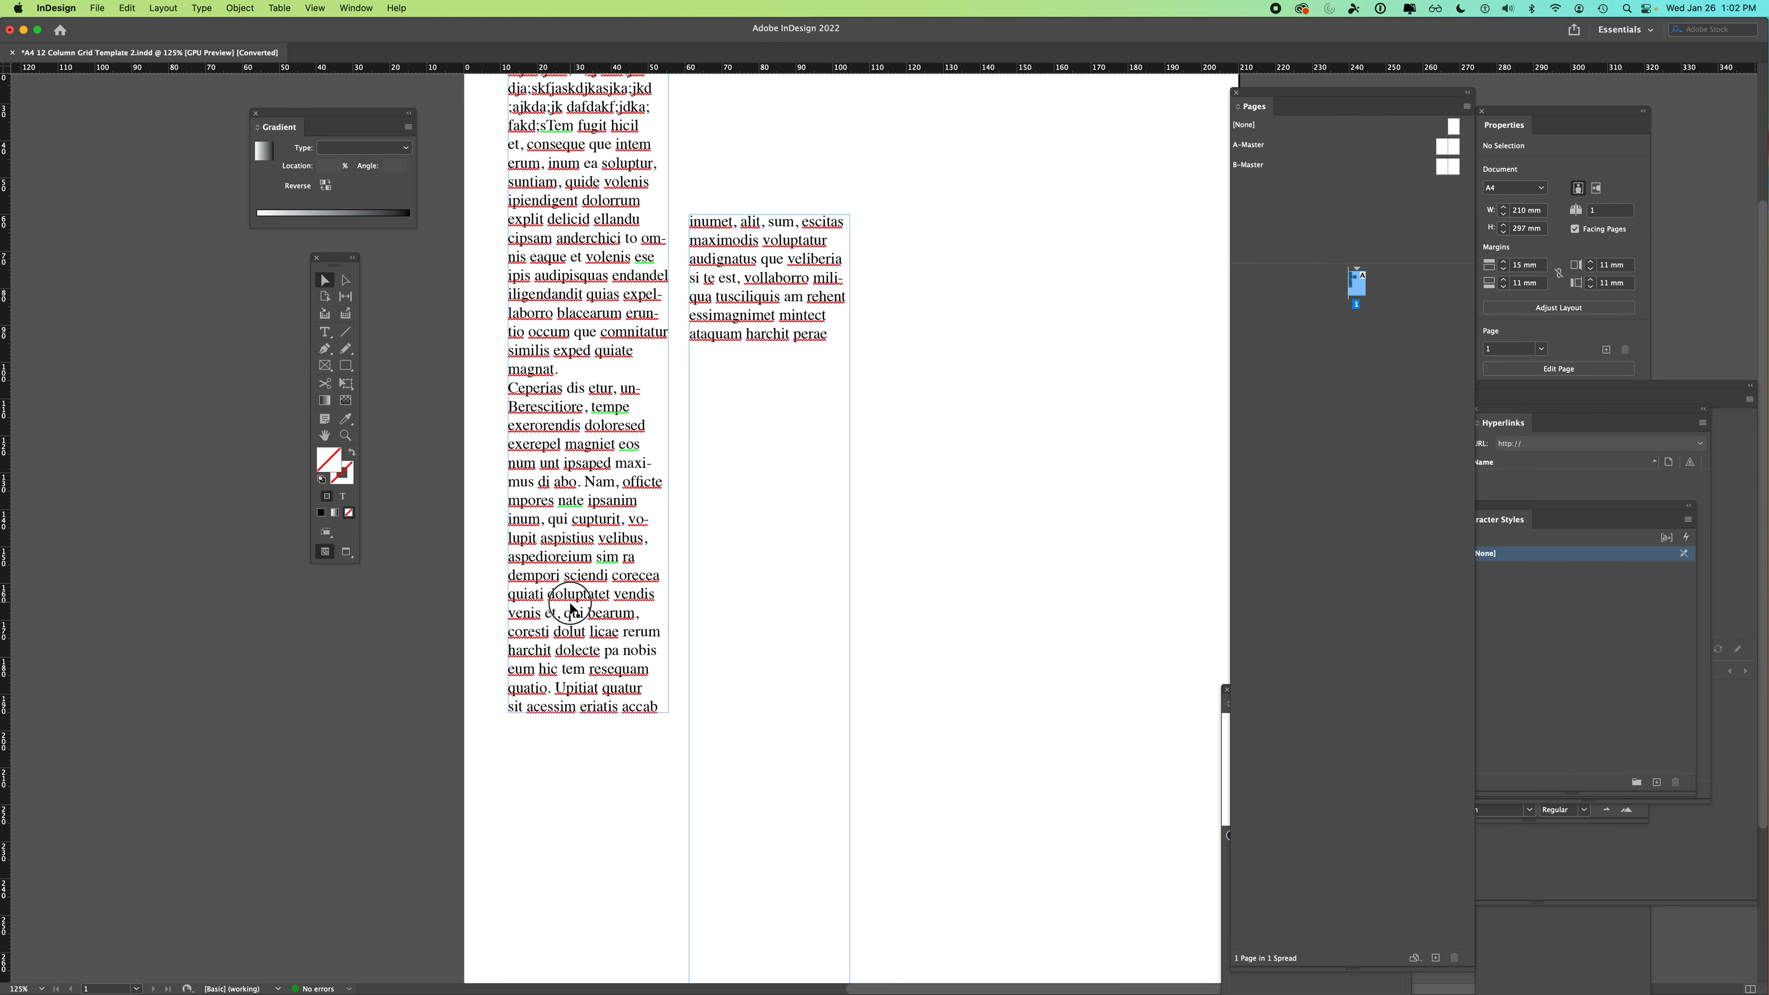
left_click(585, 700)
left_click_drag(589, 710, 588, 459)
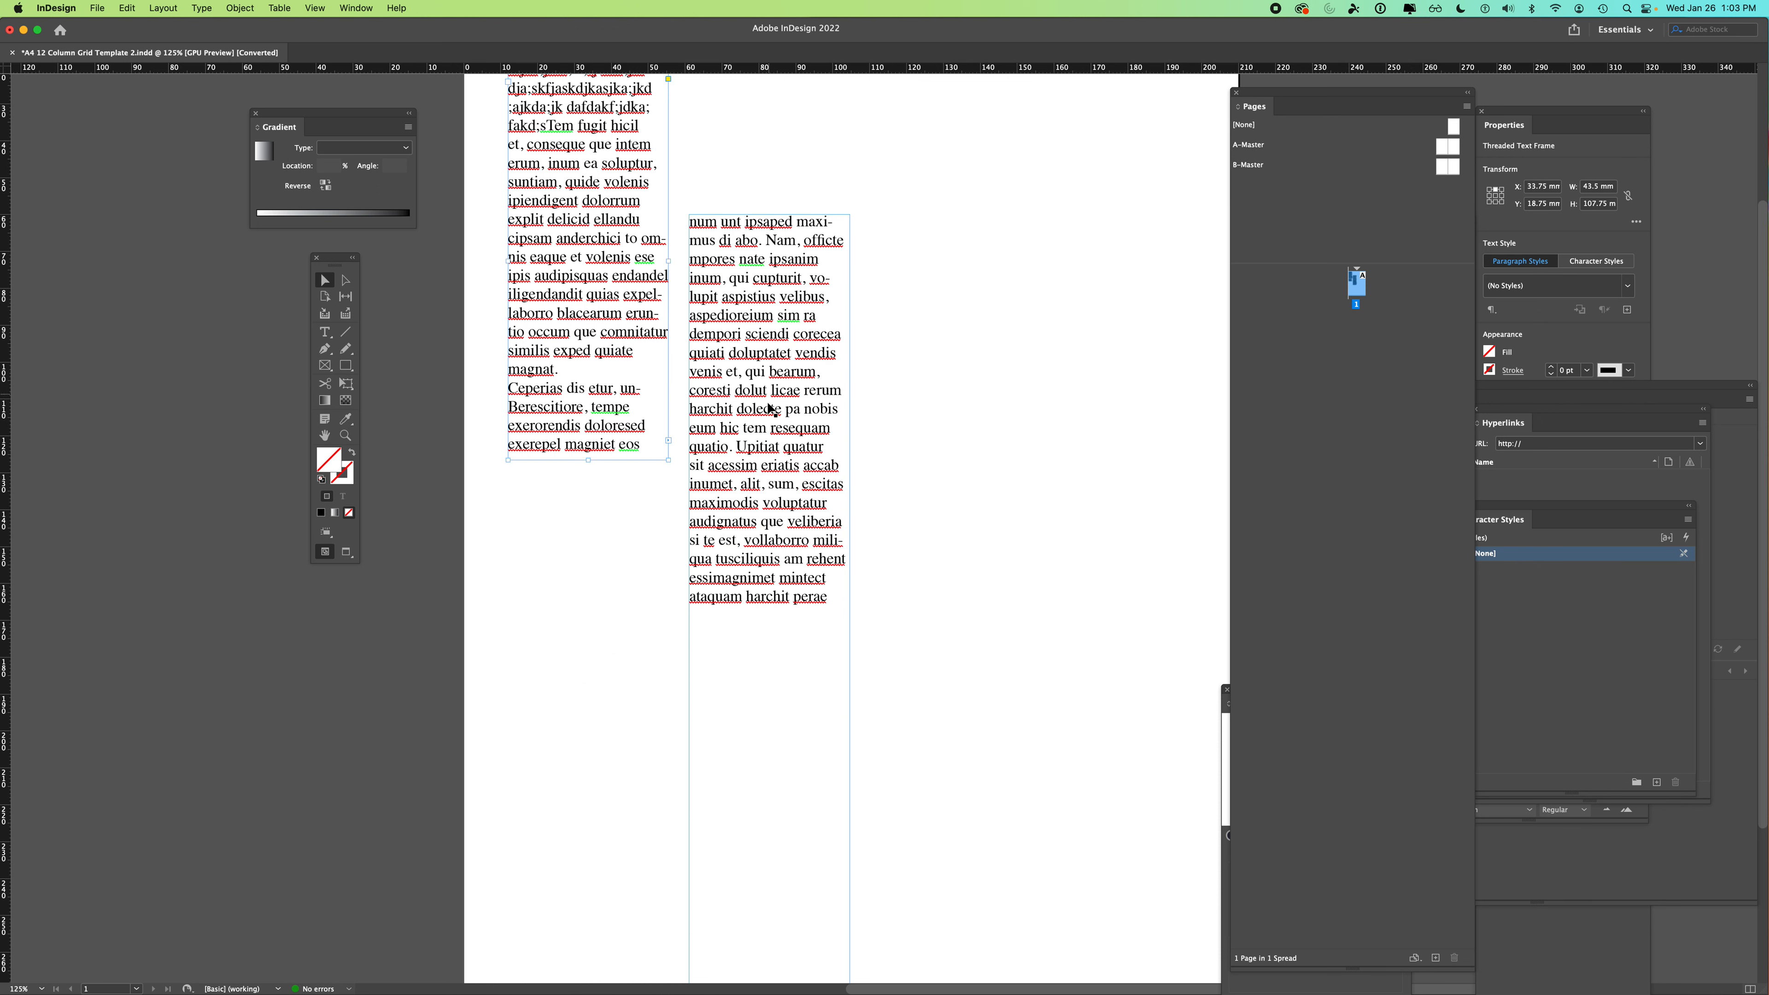
key("super+minus")
key("super+minus")
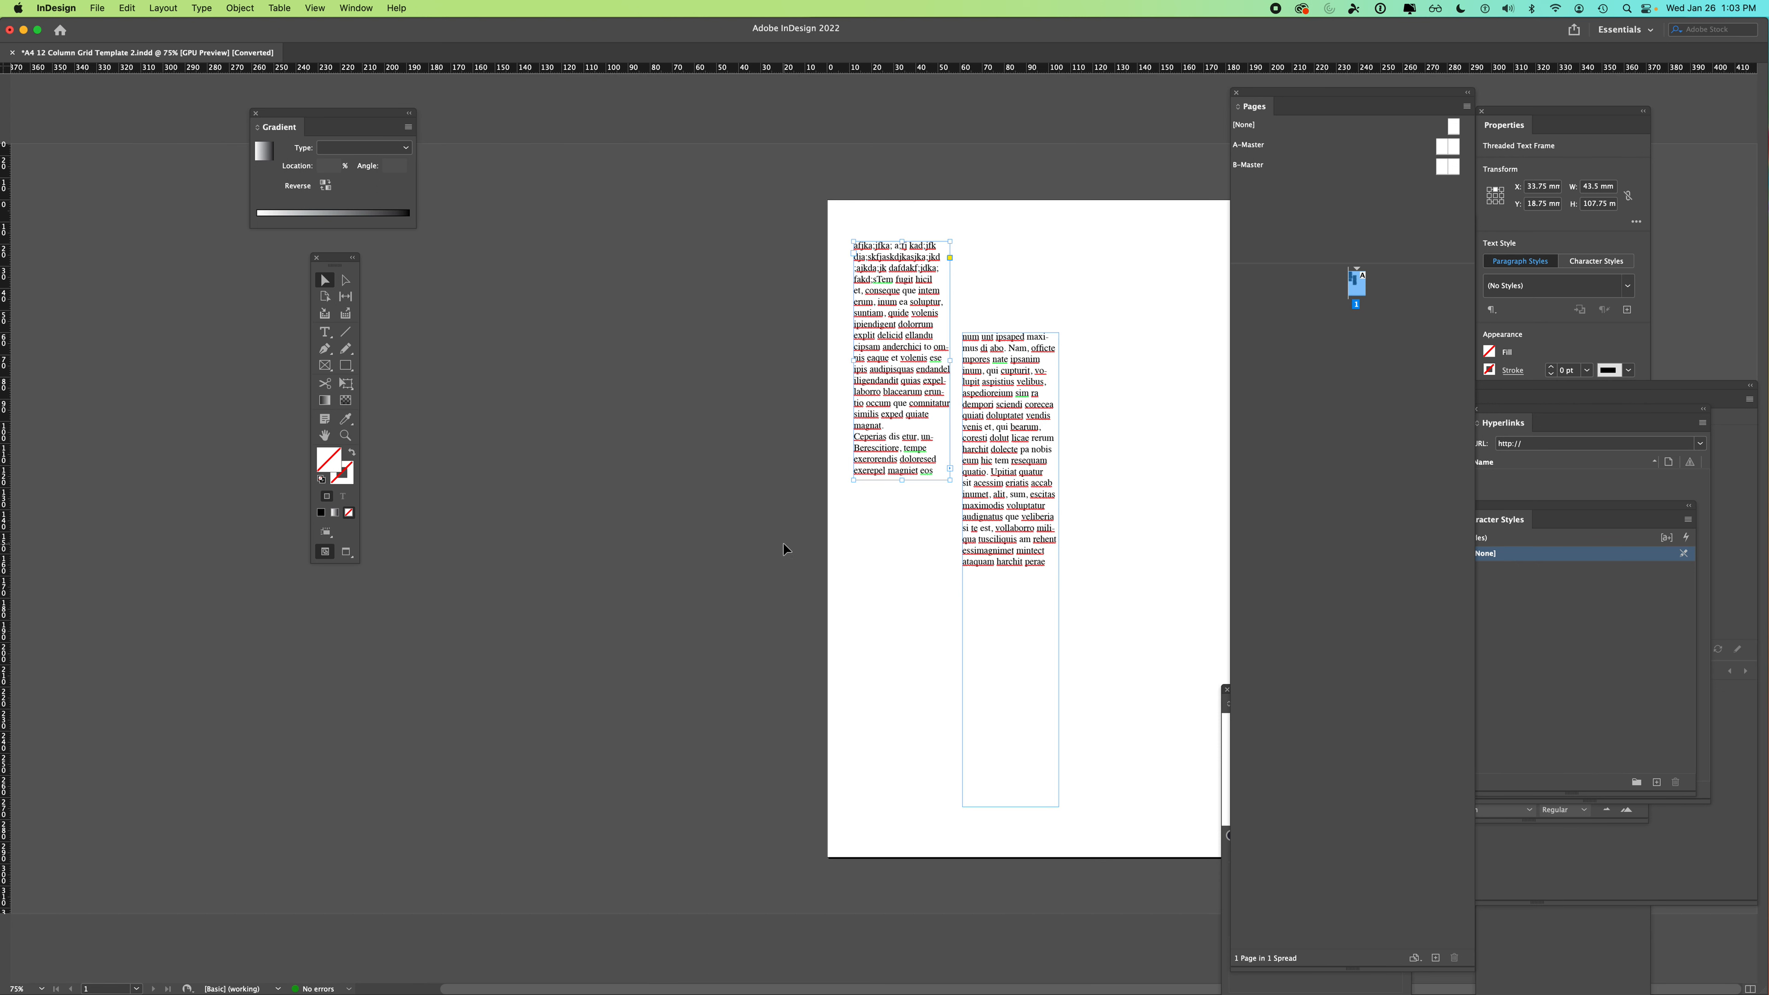
- Show the guides via View > Grids & Guides and move the second text frame right and up
left_click_drag(995, 37, 936, 38)
left_click(999, 235)
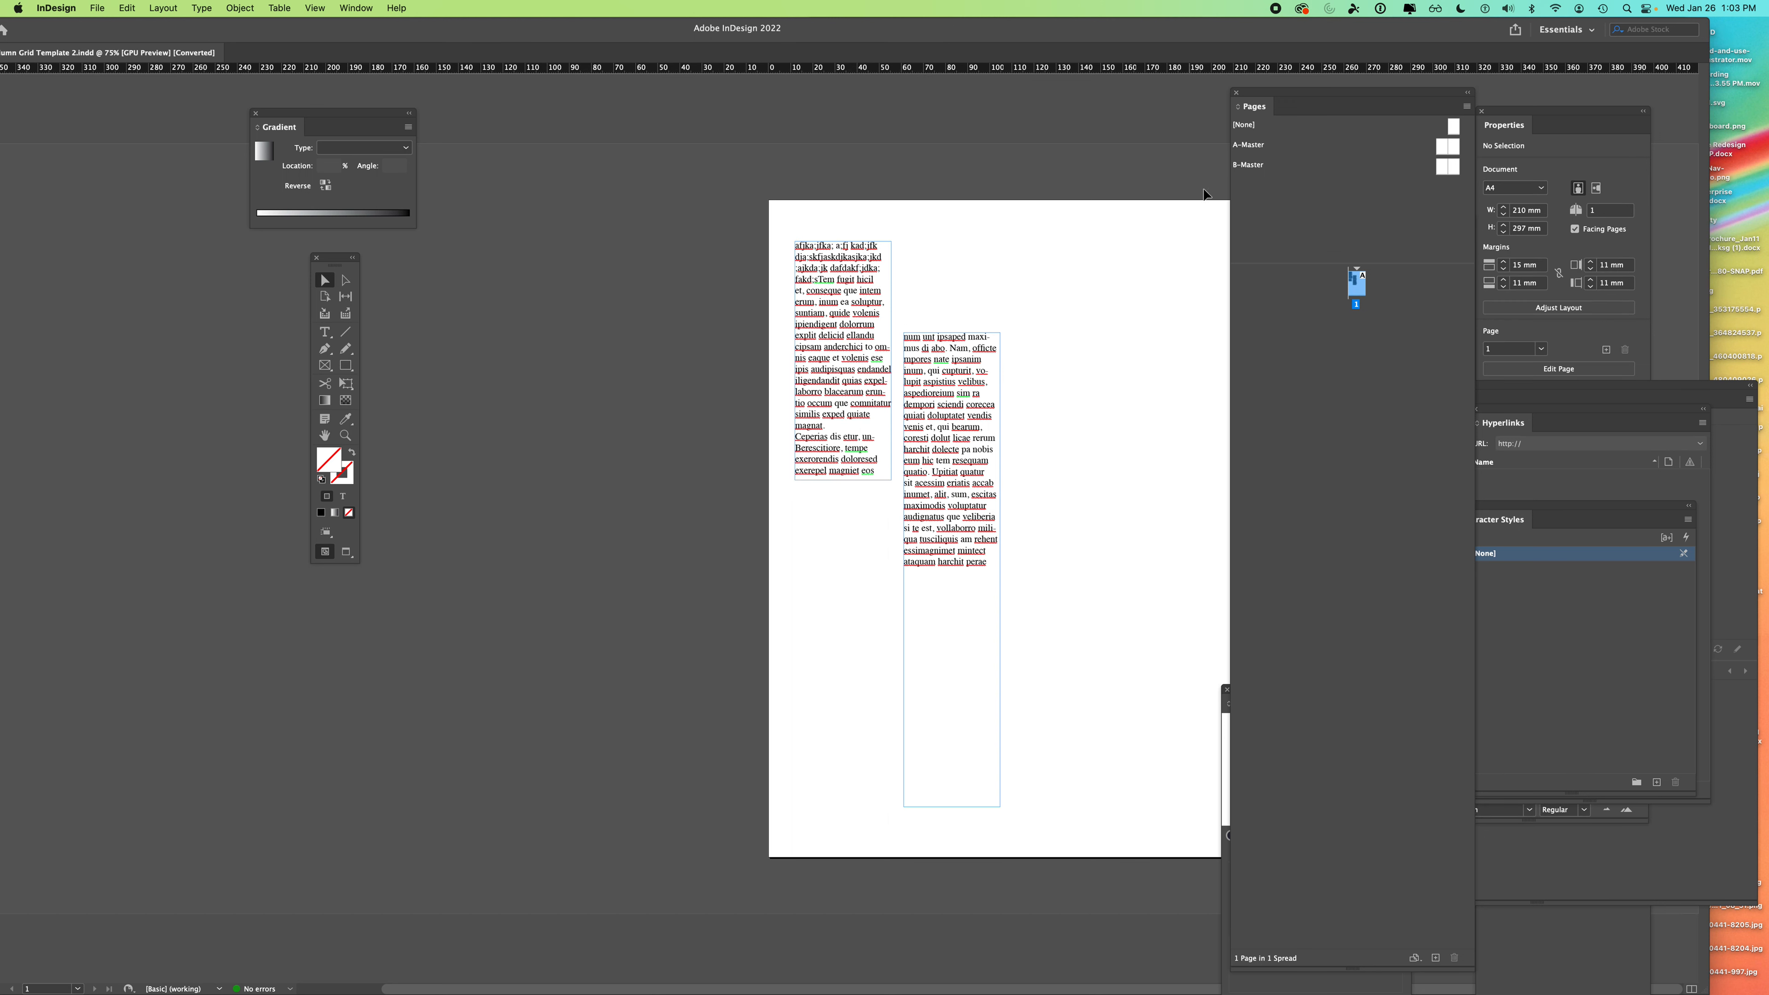
left_click_drag(1260, 95, 1368, 90)
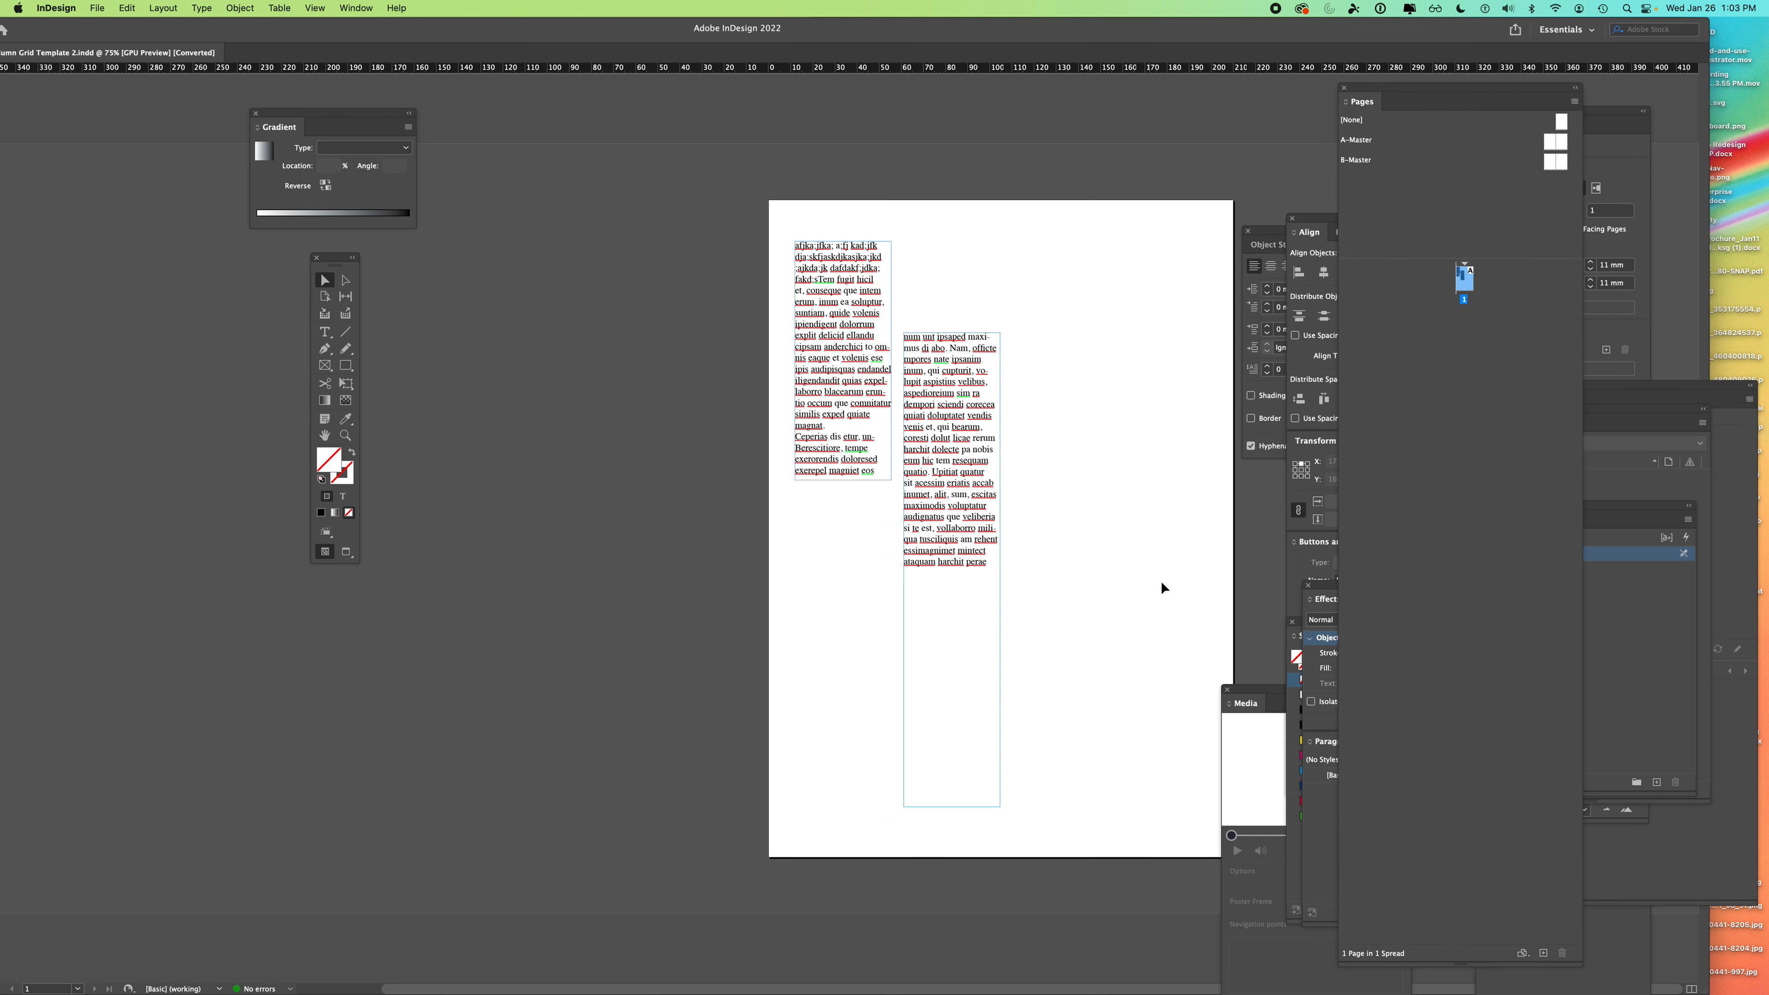
left_click(314, 9)
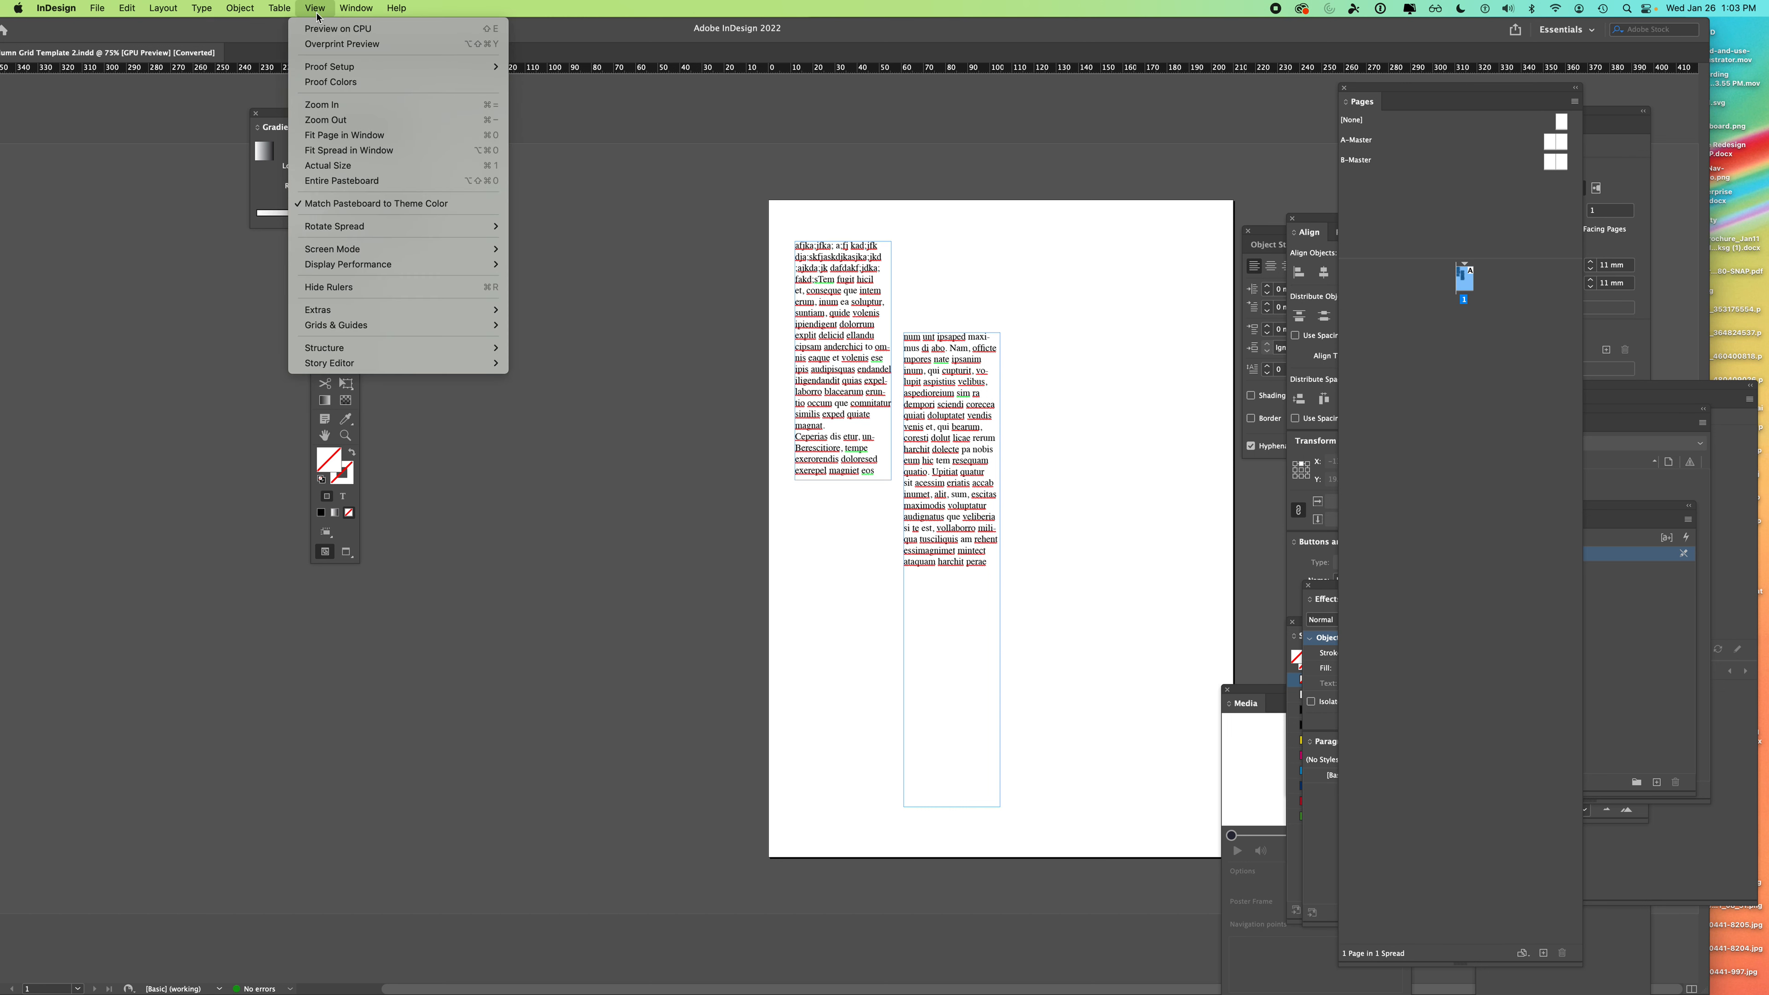
mouse_move(361, 328)
left_click(554, 325)
left_click_drag(961, 476, 1022, 432)
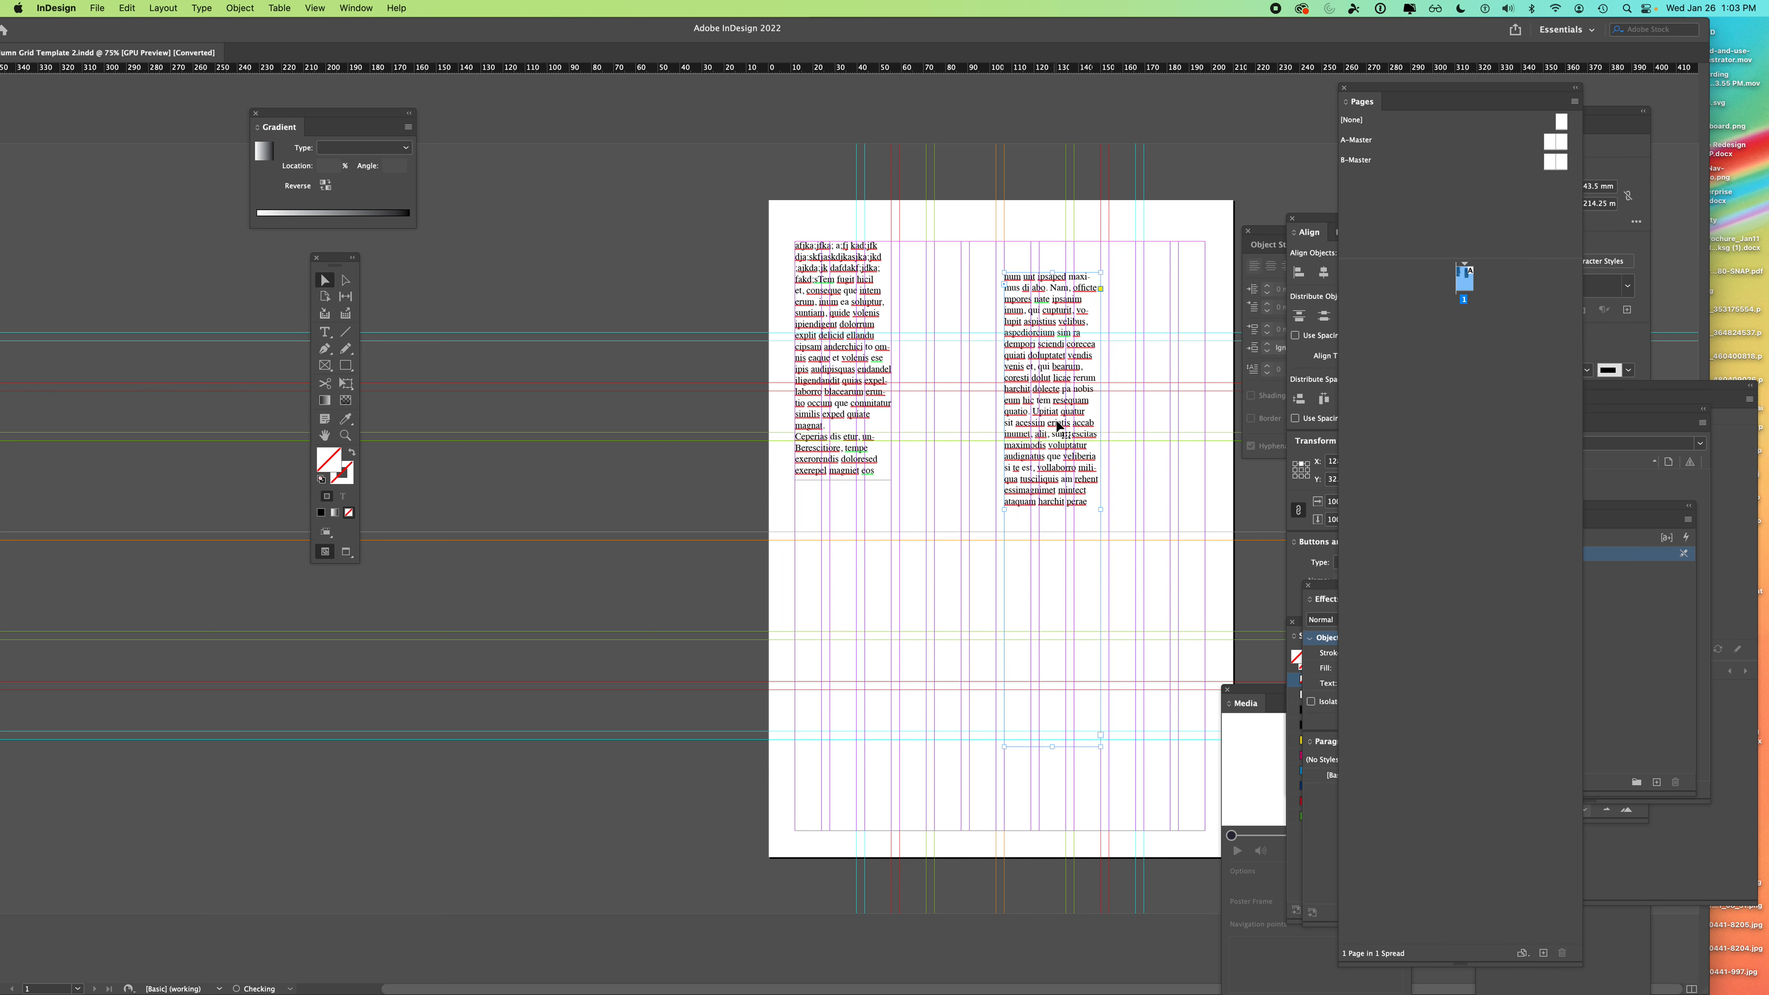
- Move the second frame back left and down, then open Window > Object & Layout > Align
left_click_drag(1025, 421, 918, 478)
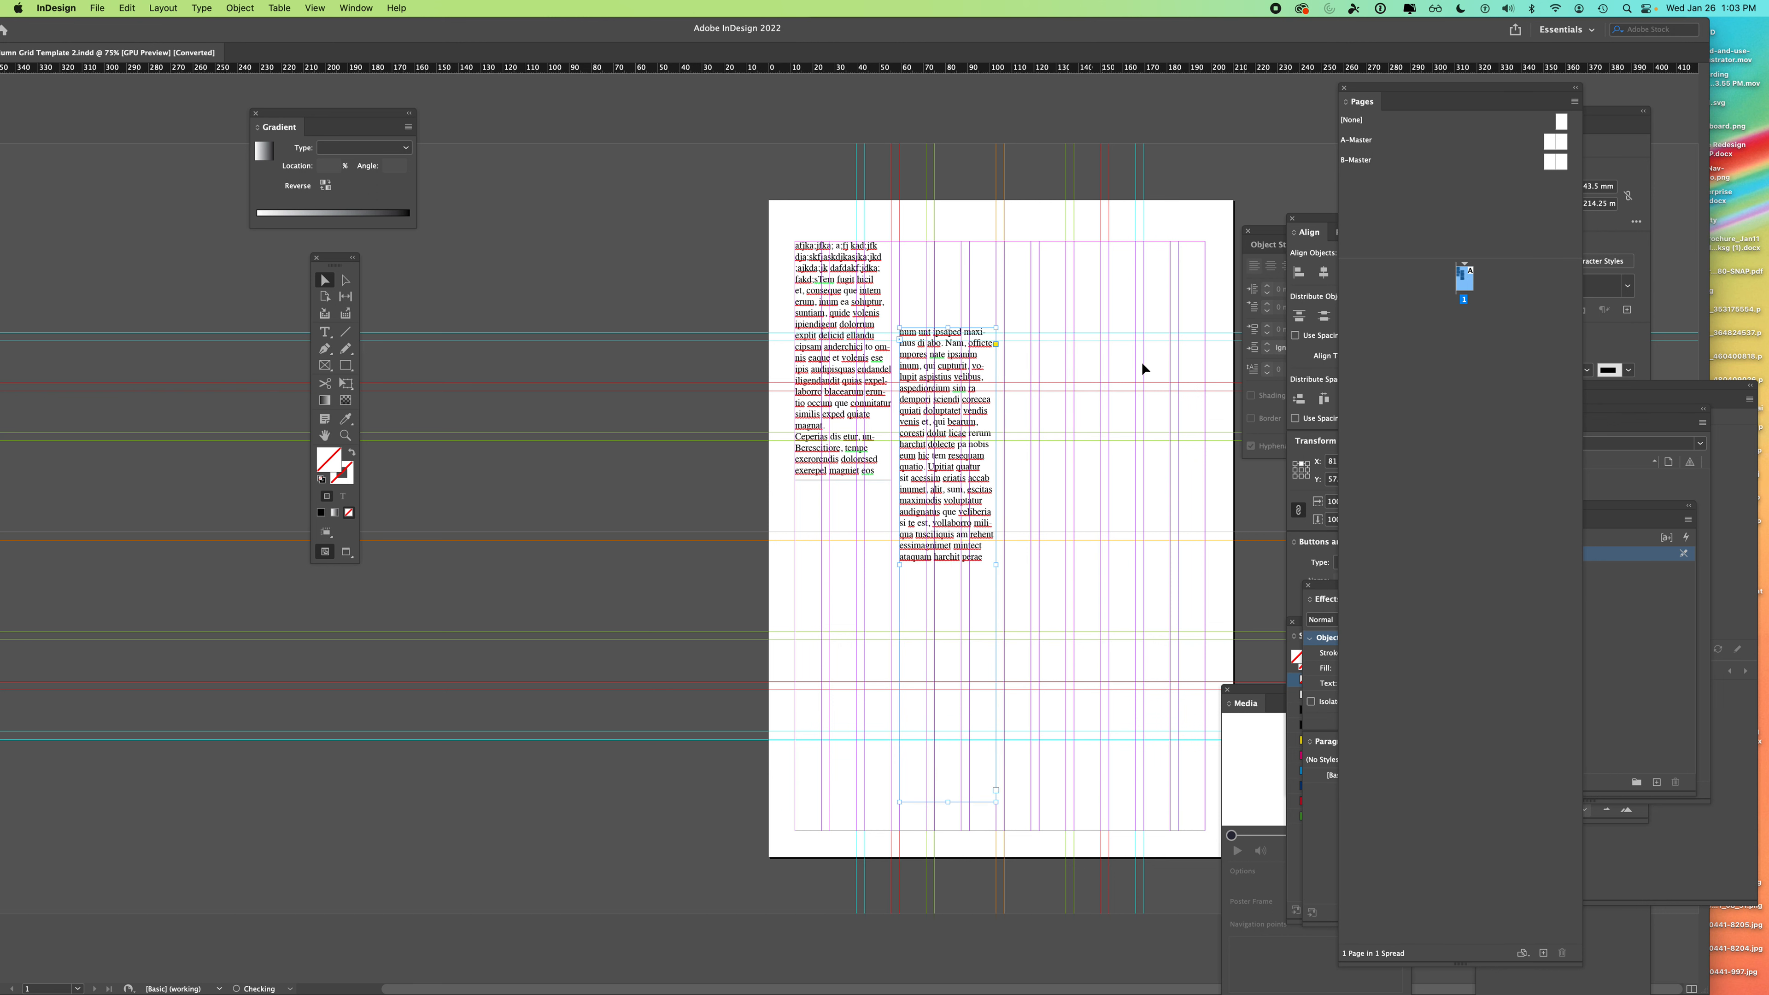
left_click_drag(1306, 218, 1045, 174)
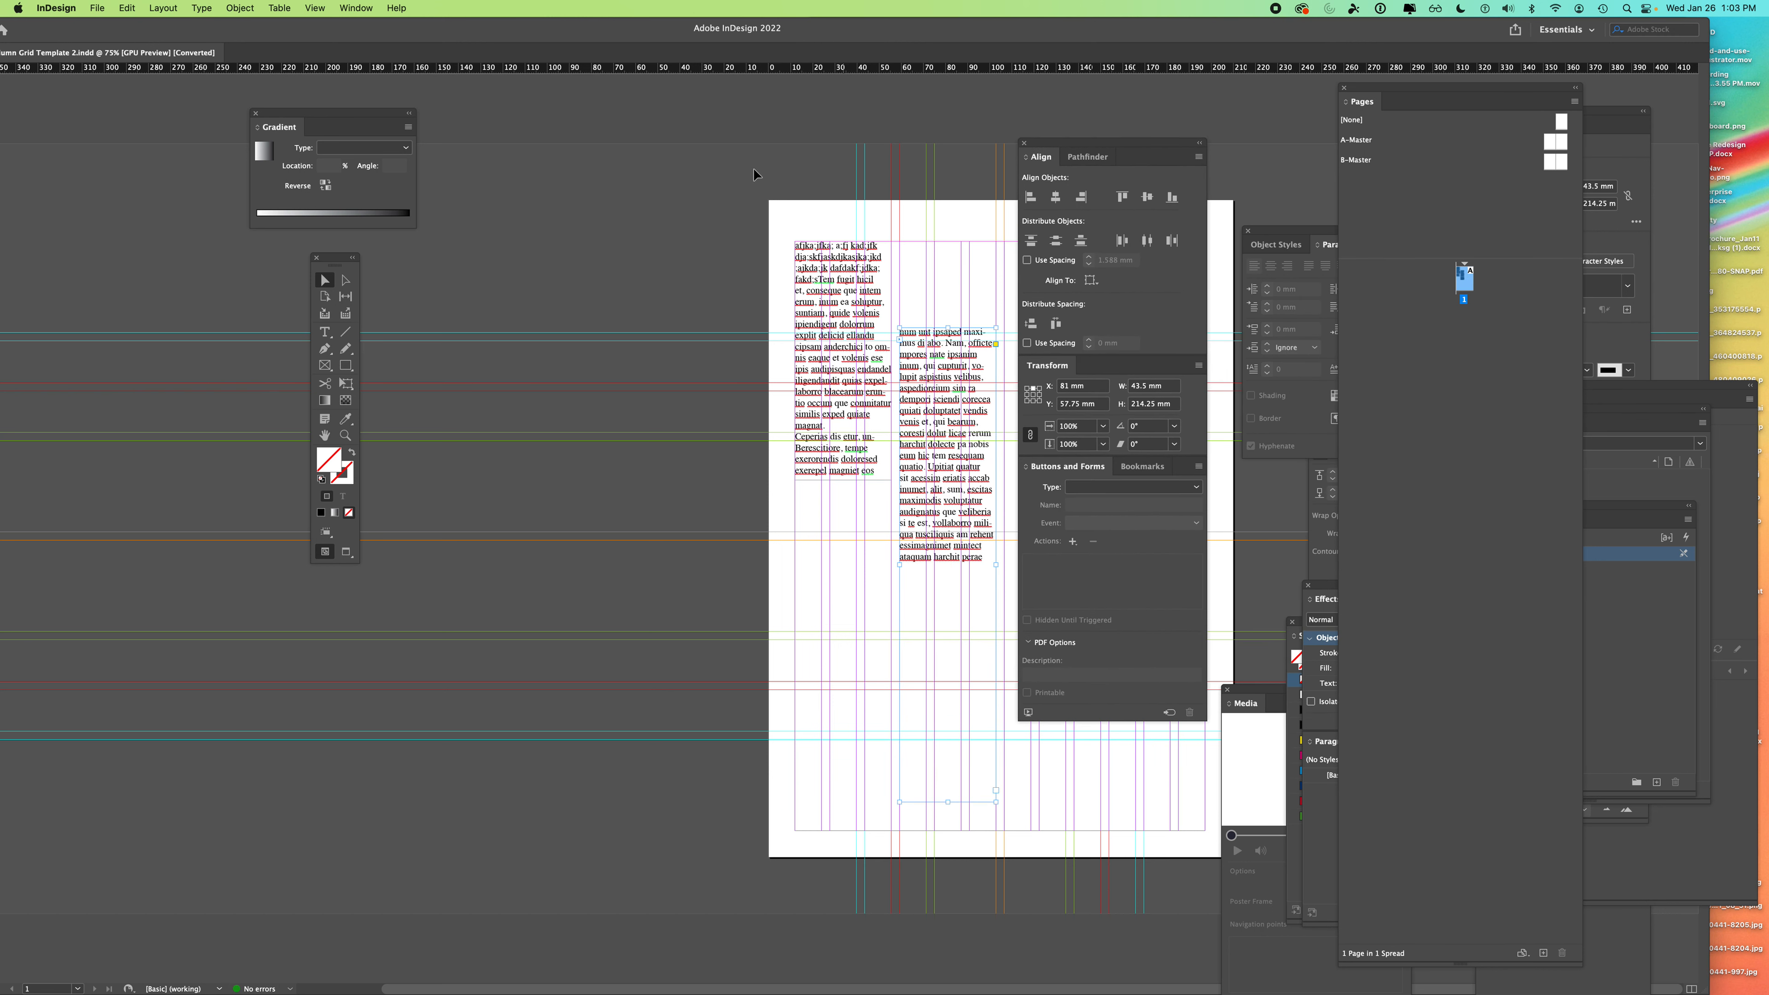
left_click(370, 9)
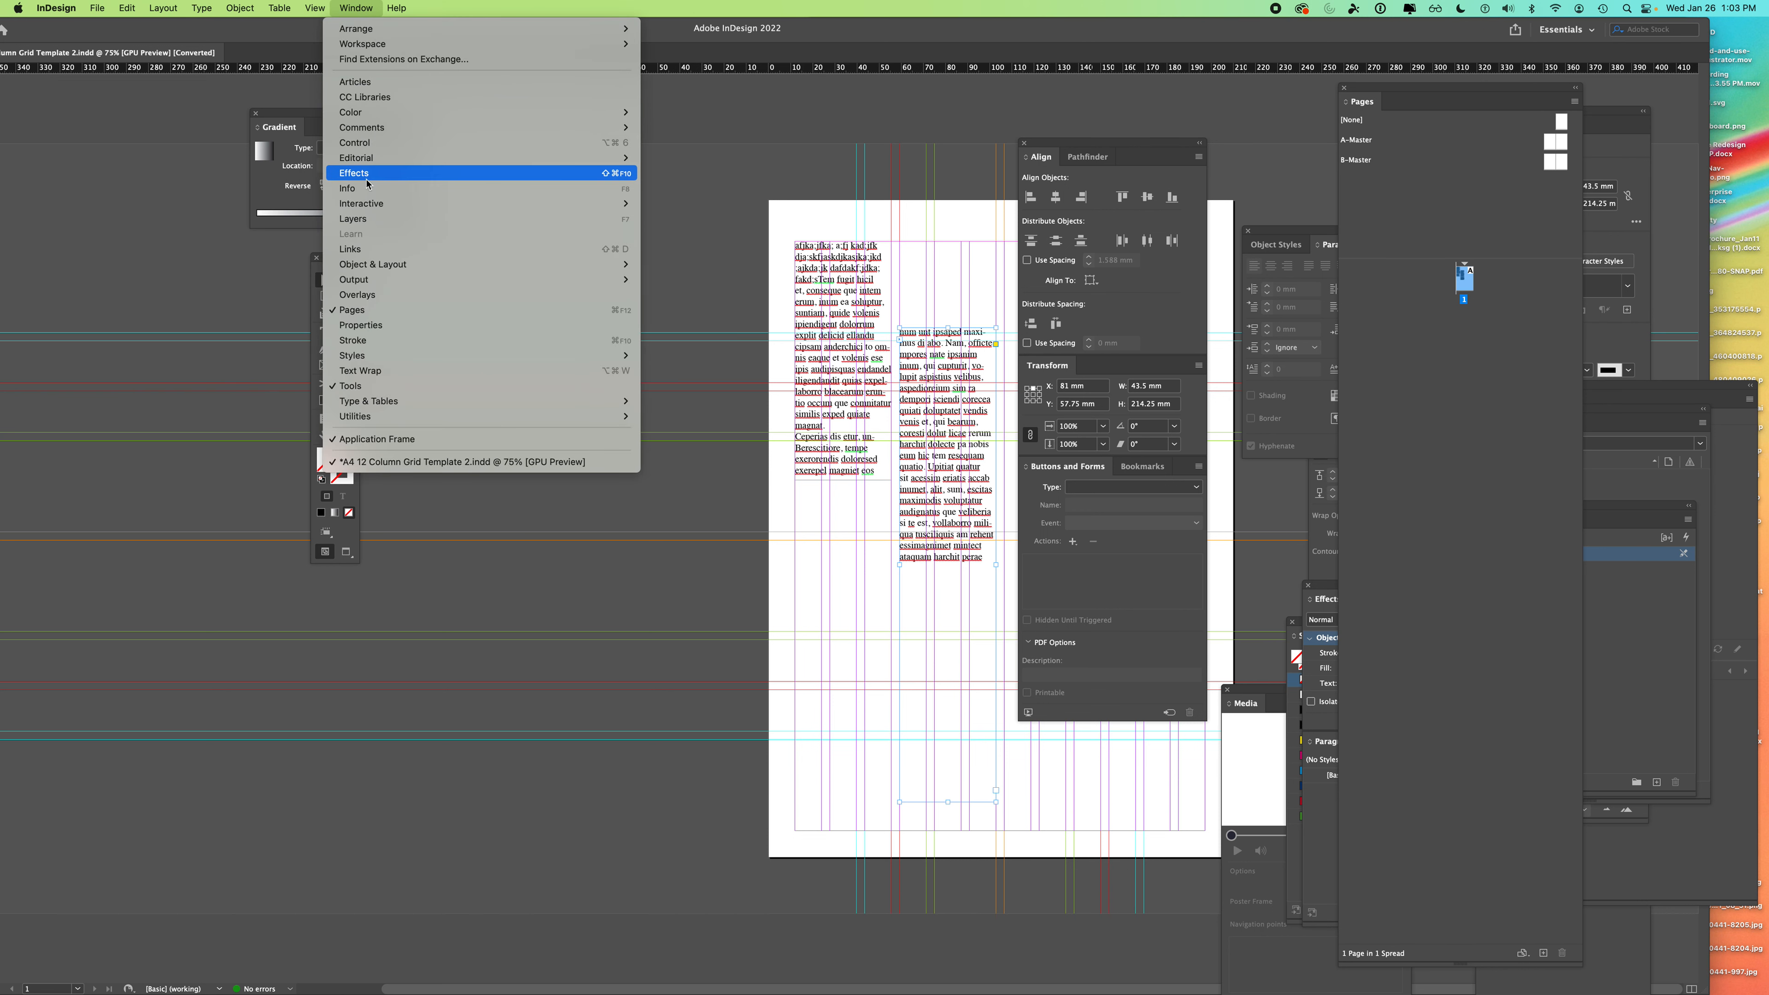
mouse_move(370, 122)
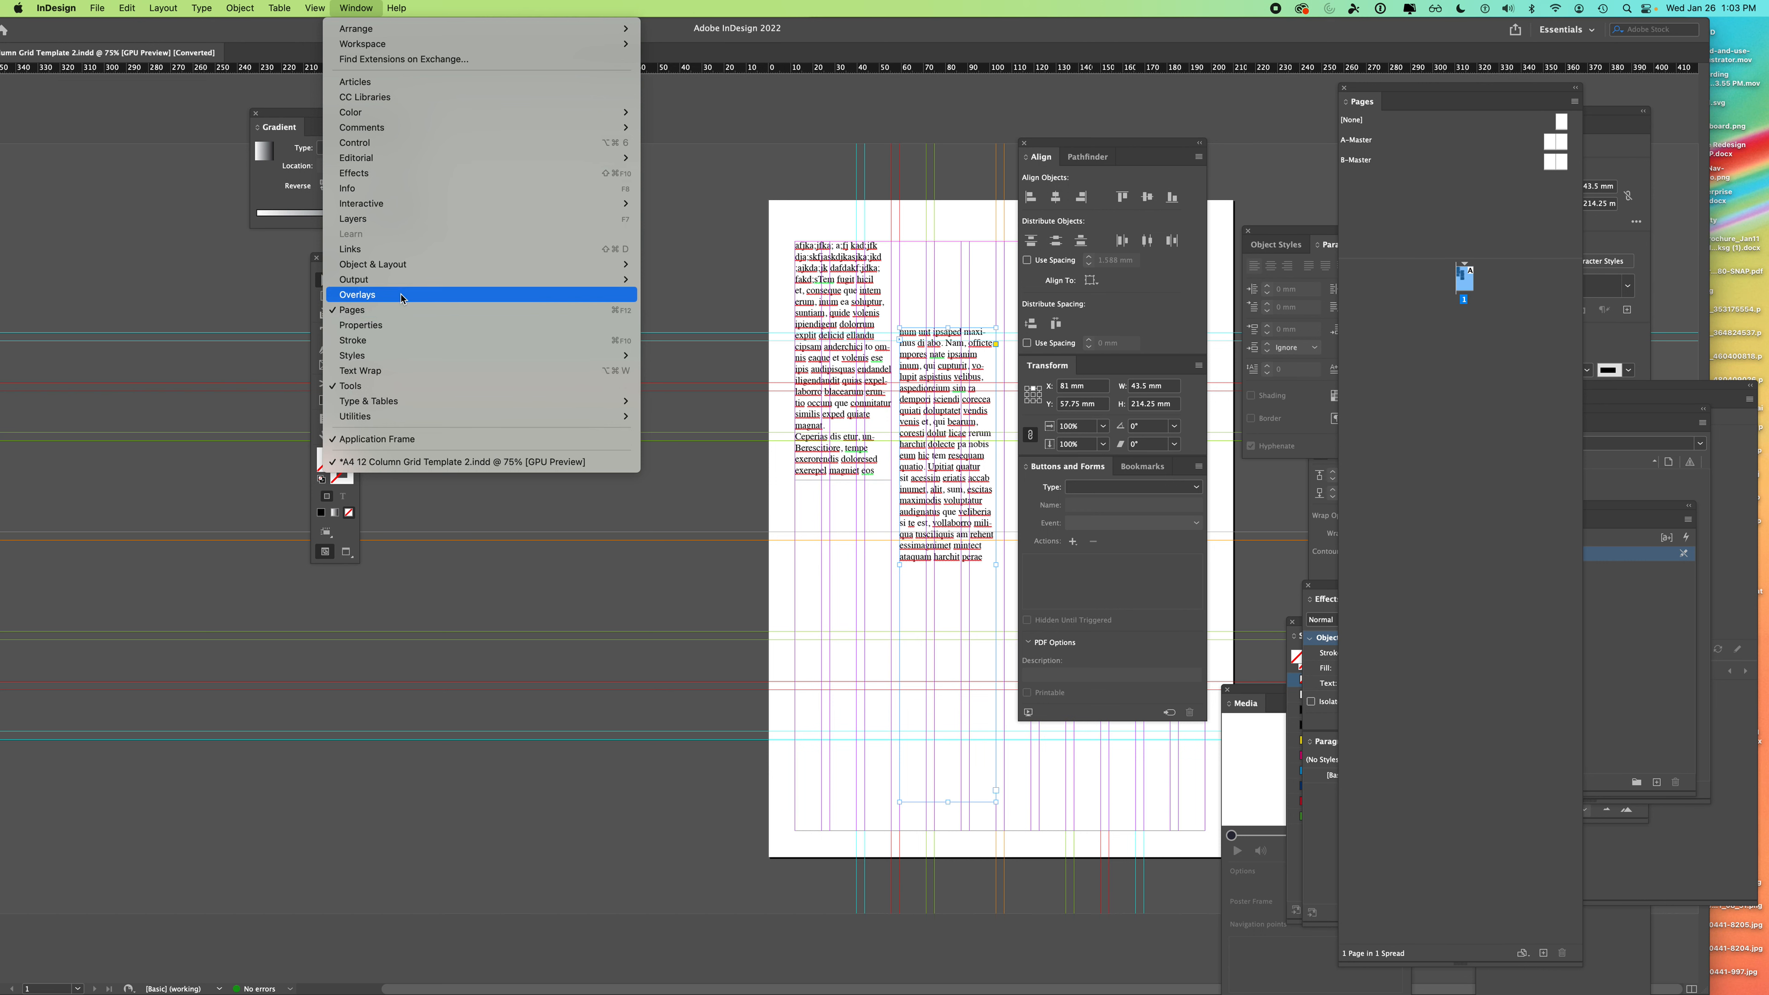
mouse_move(408, 273)
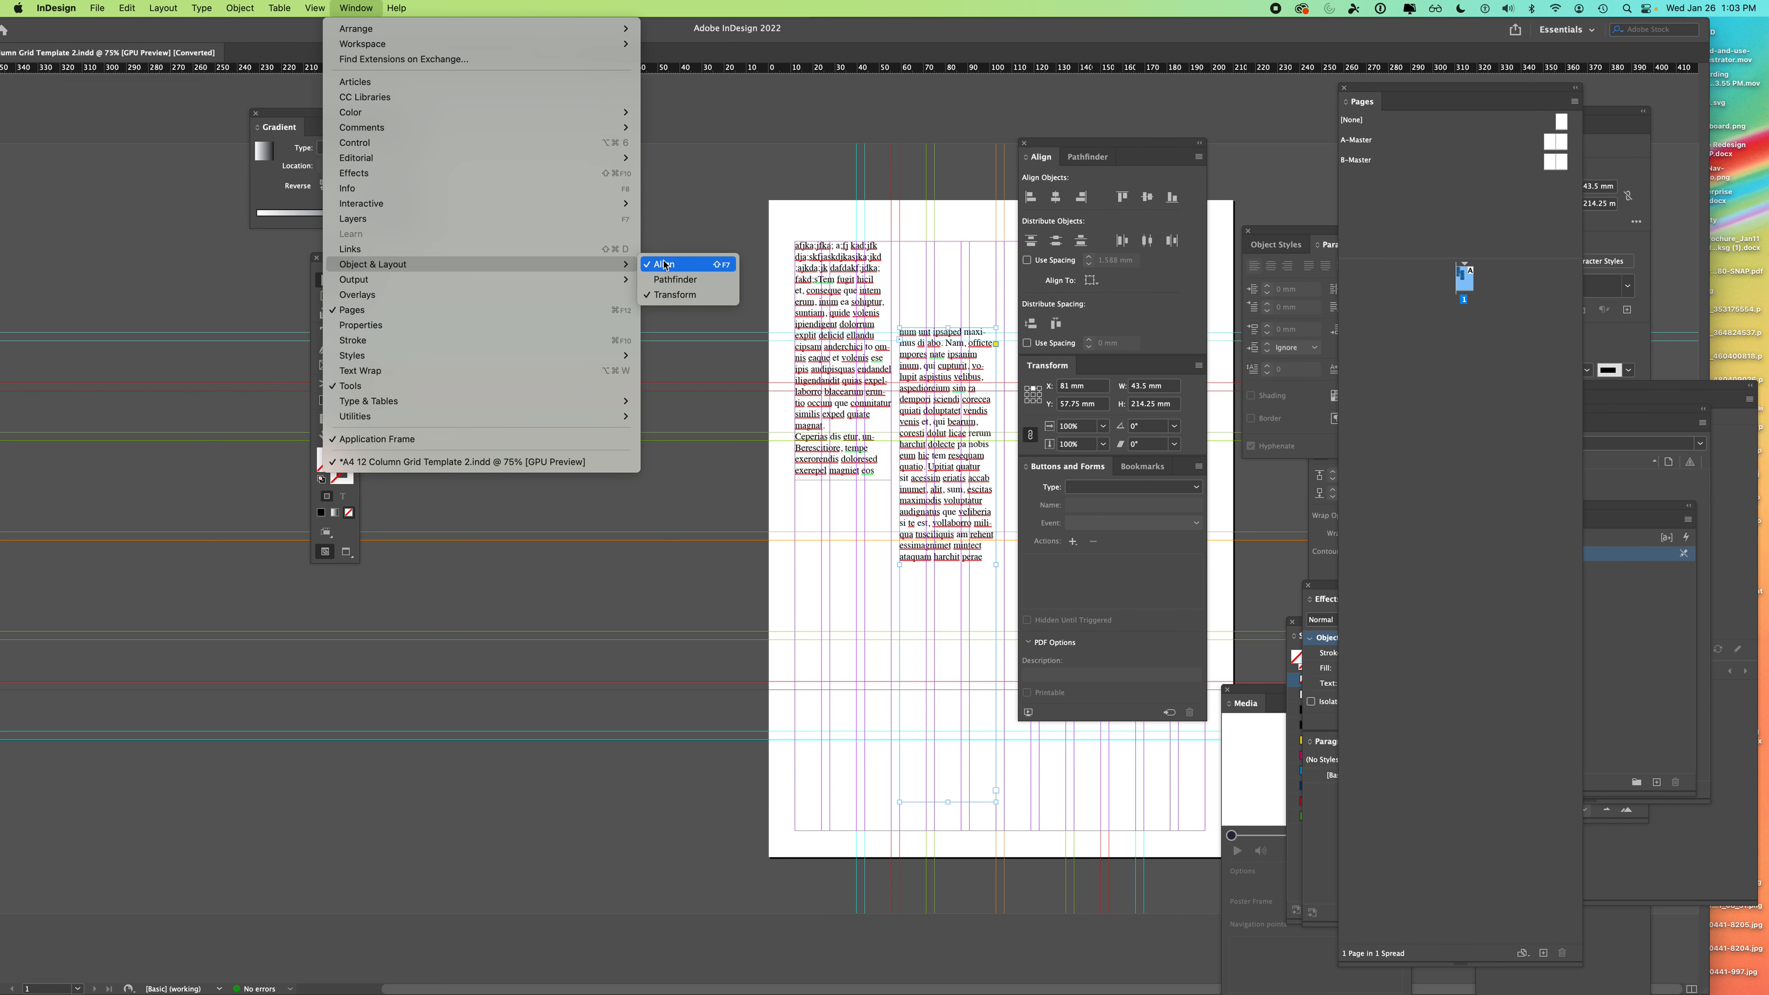
- Drag the Align panel group to the right and Shift-click the left text frame to add it
left_click(1116, 145)
left_click_drag(1093, 144, 1227, 144)
left_click(837, 258, "shift")
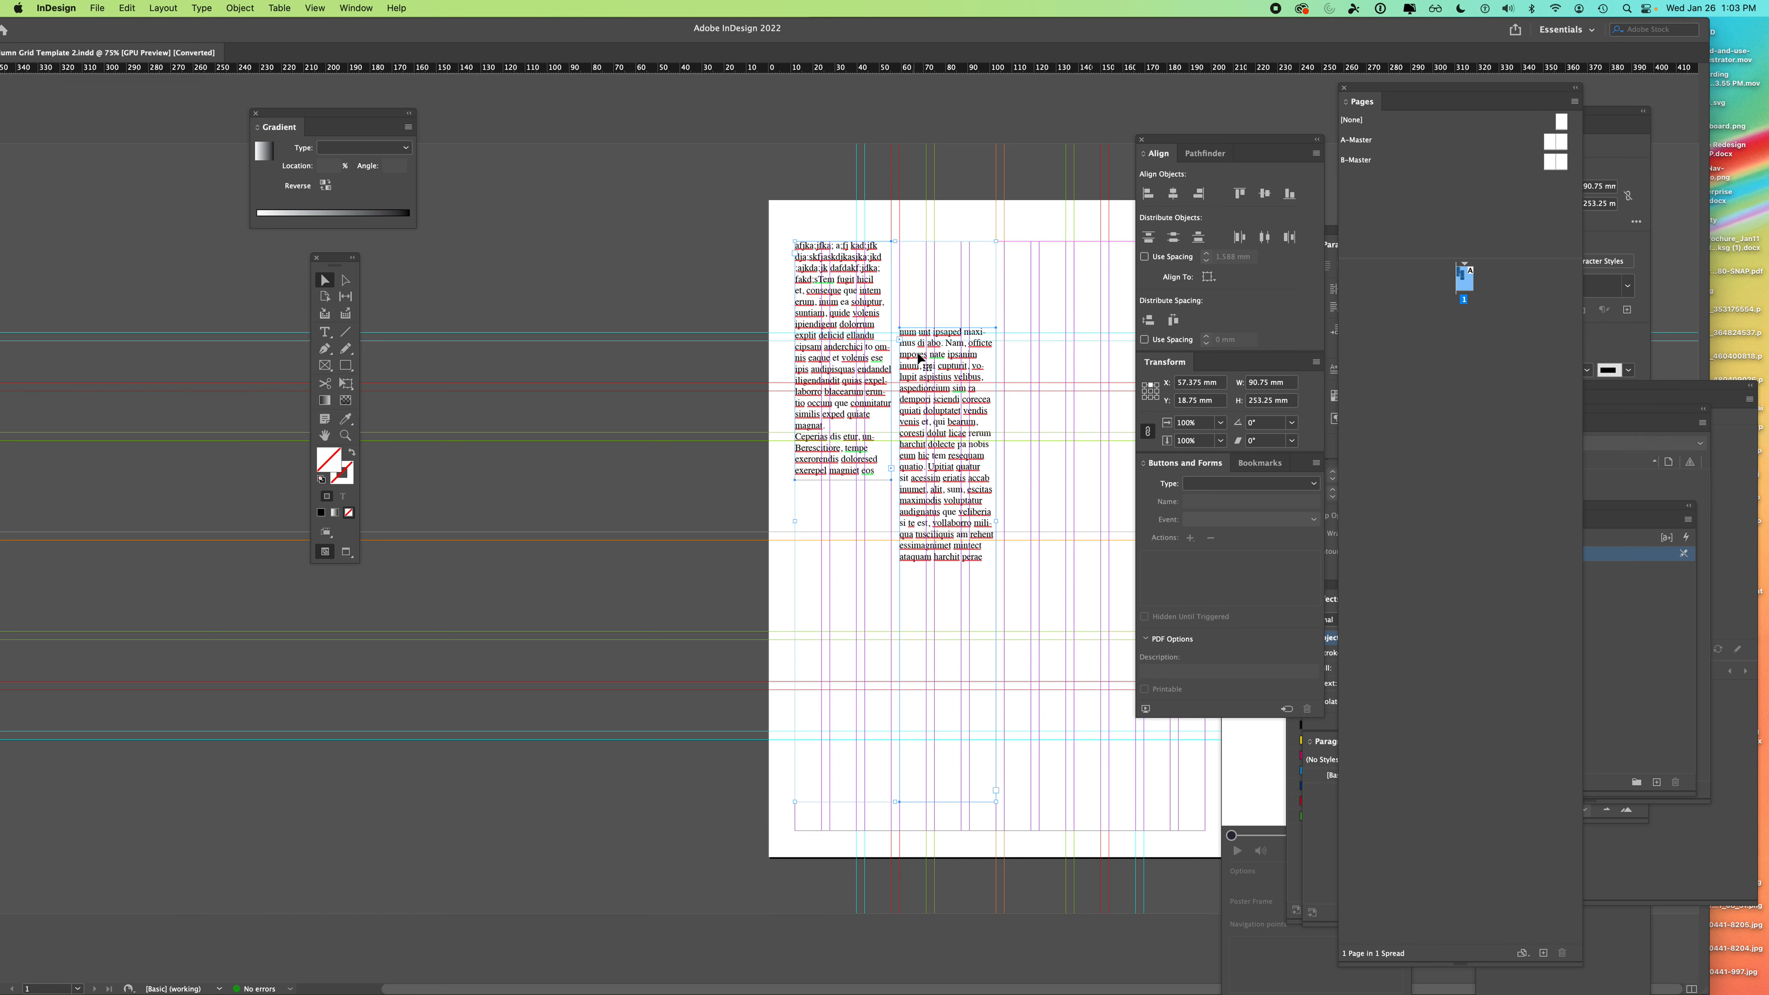
- Align the two text frames' top edges, then align their bottoms to the page bottom
left_click(1239, 194)
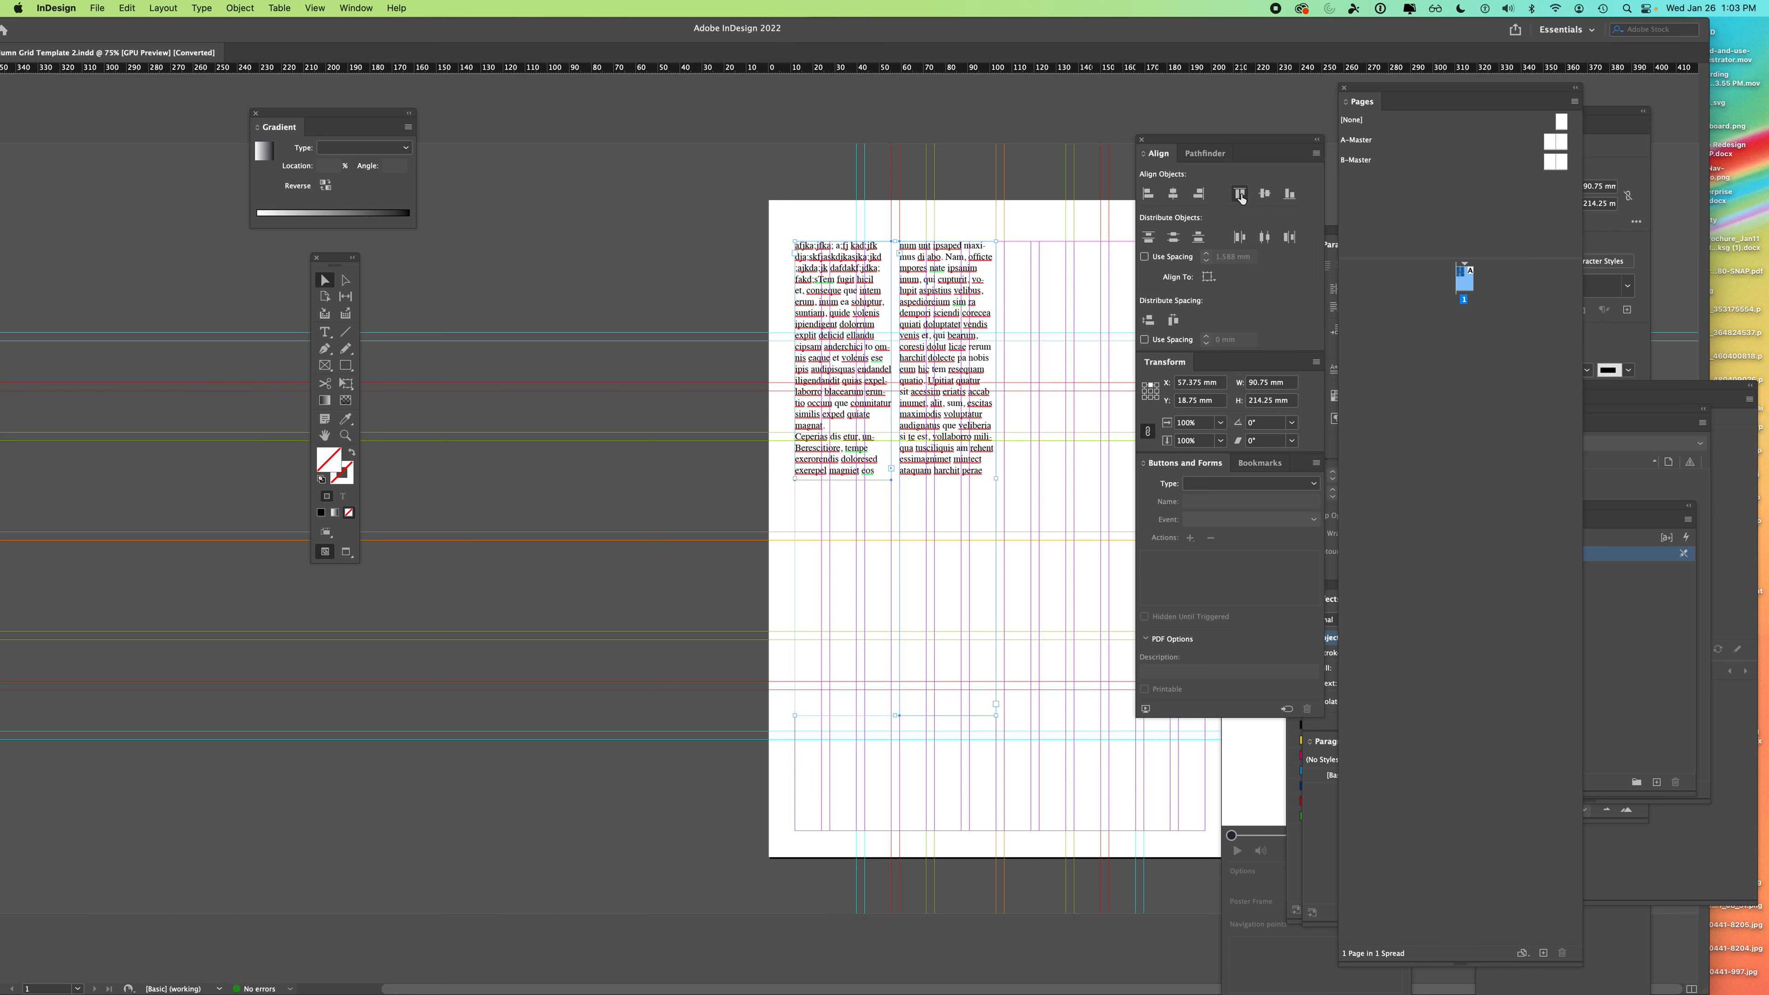
left_click(1209, 277)
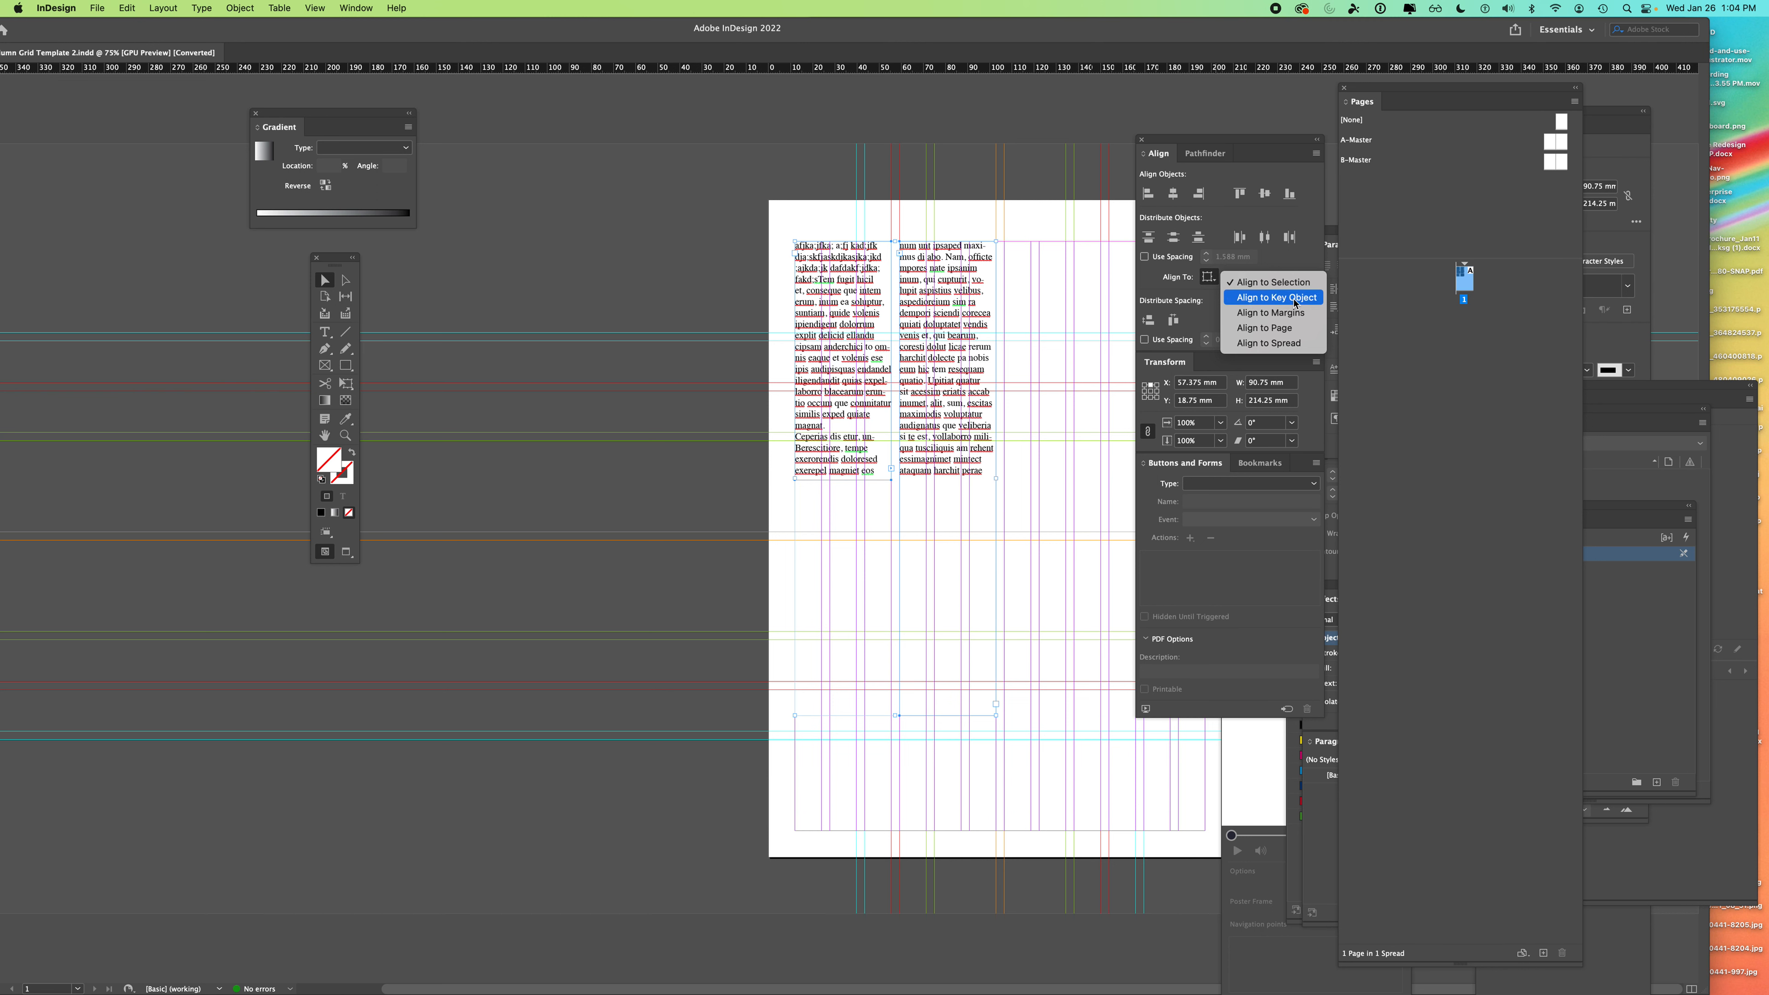
left_click(1286, 333)
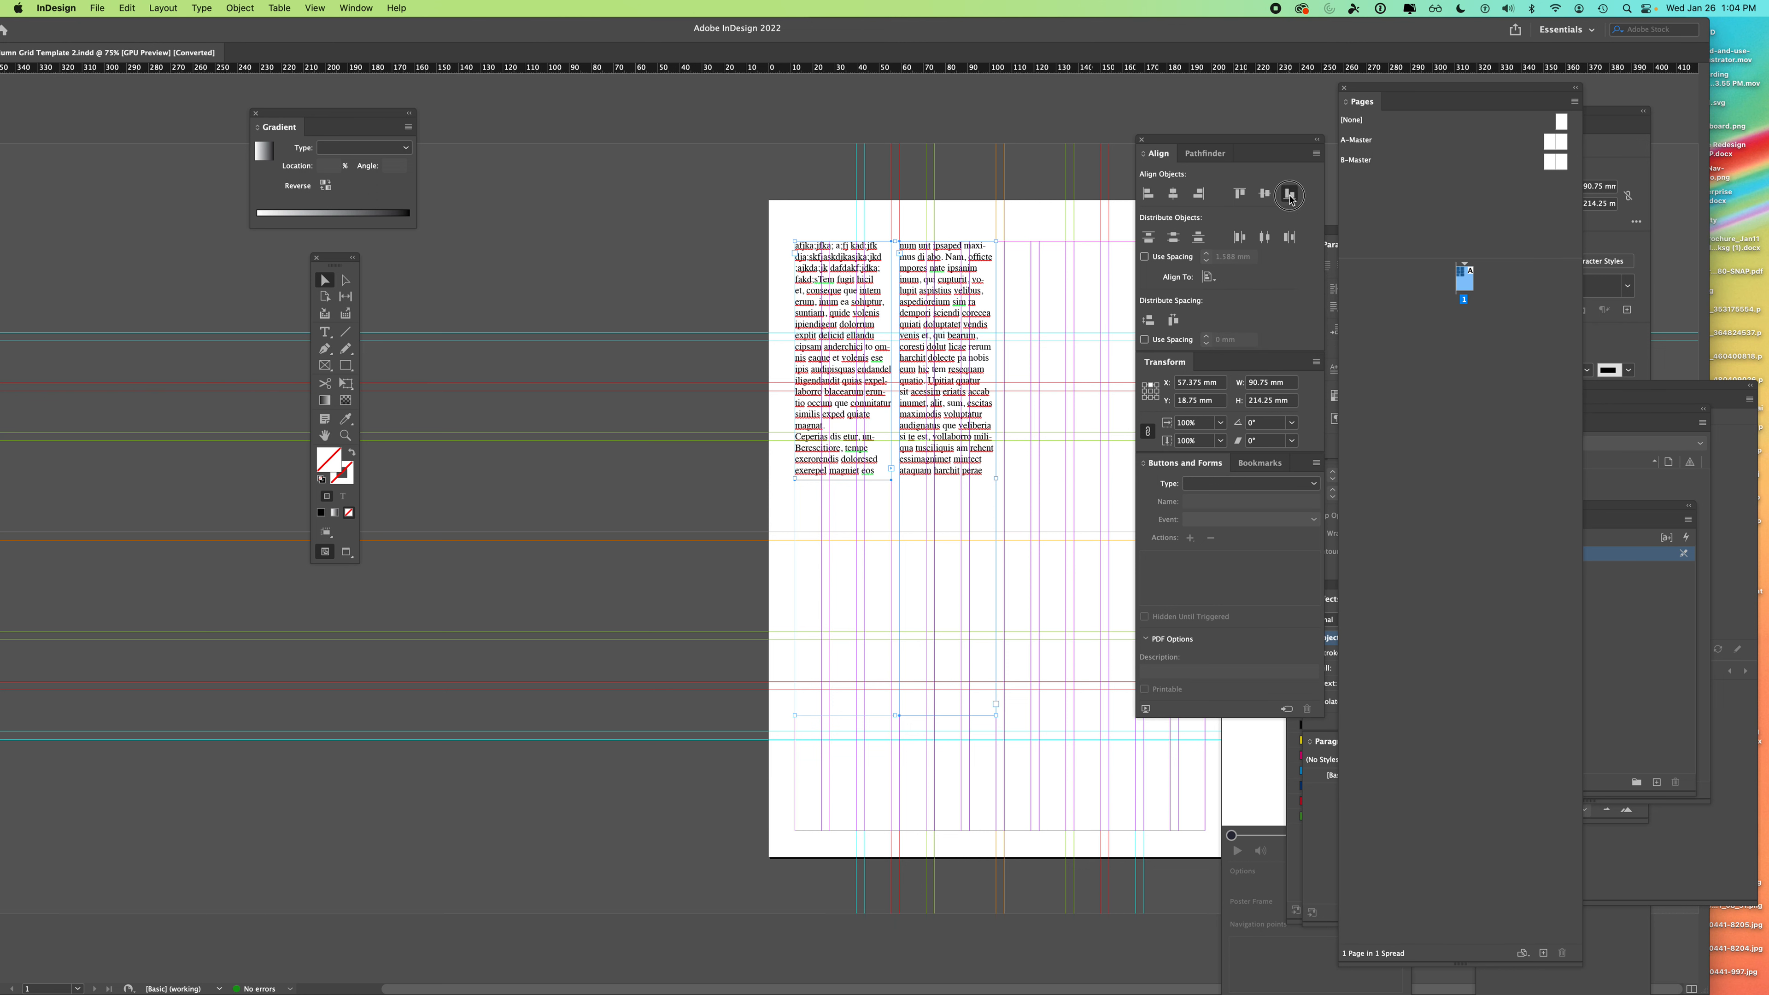
left_click(1289, 195)
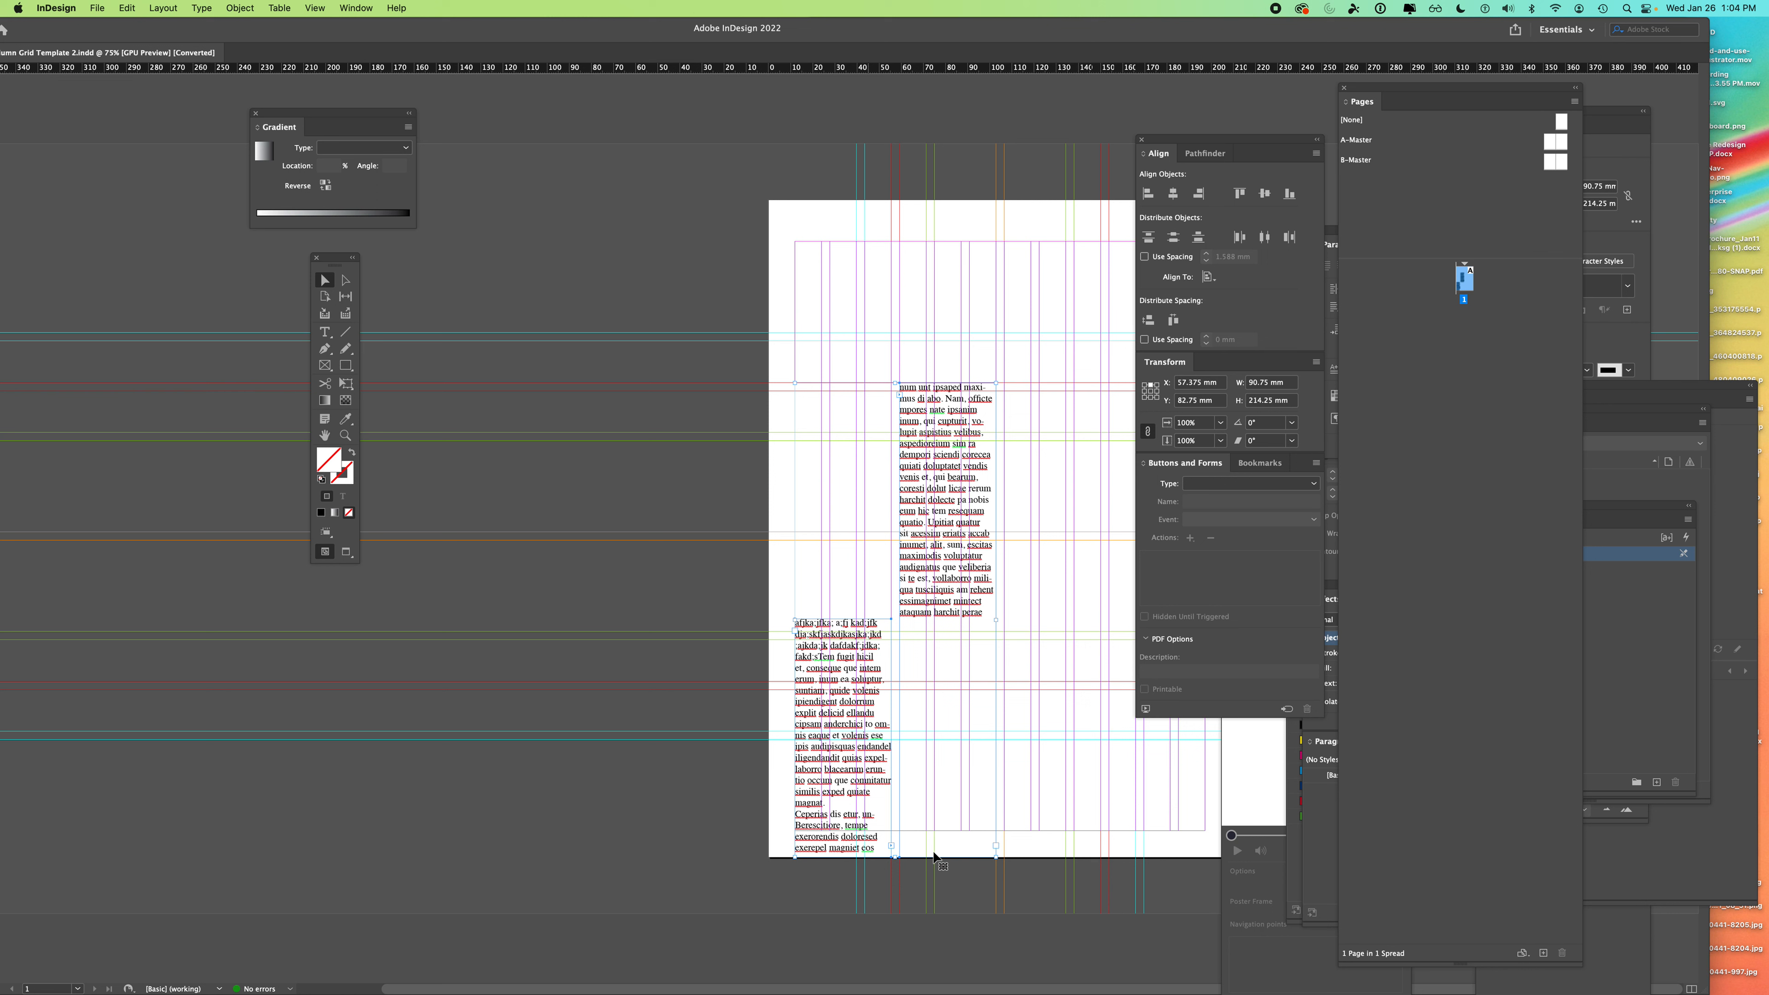
- Shorten the right frame to 108.25 mm, re-align both bottoms, and move the columns up
left_click(1023, 716)
left_click(972, 575)
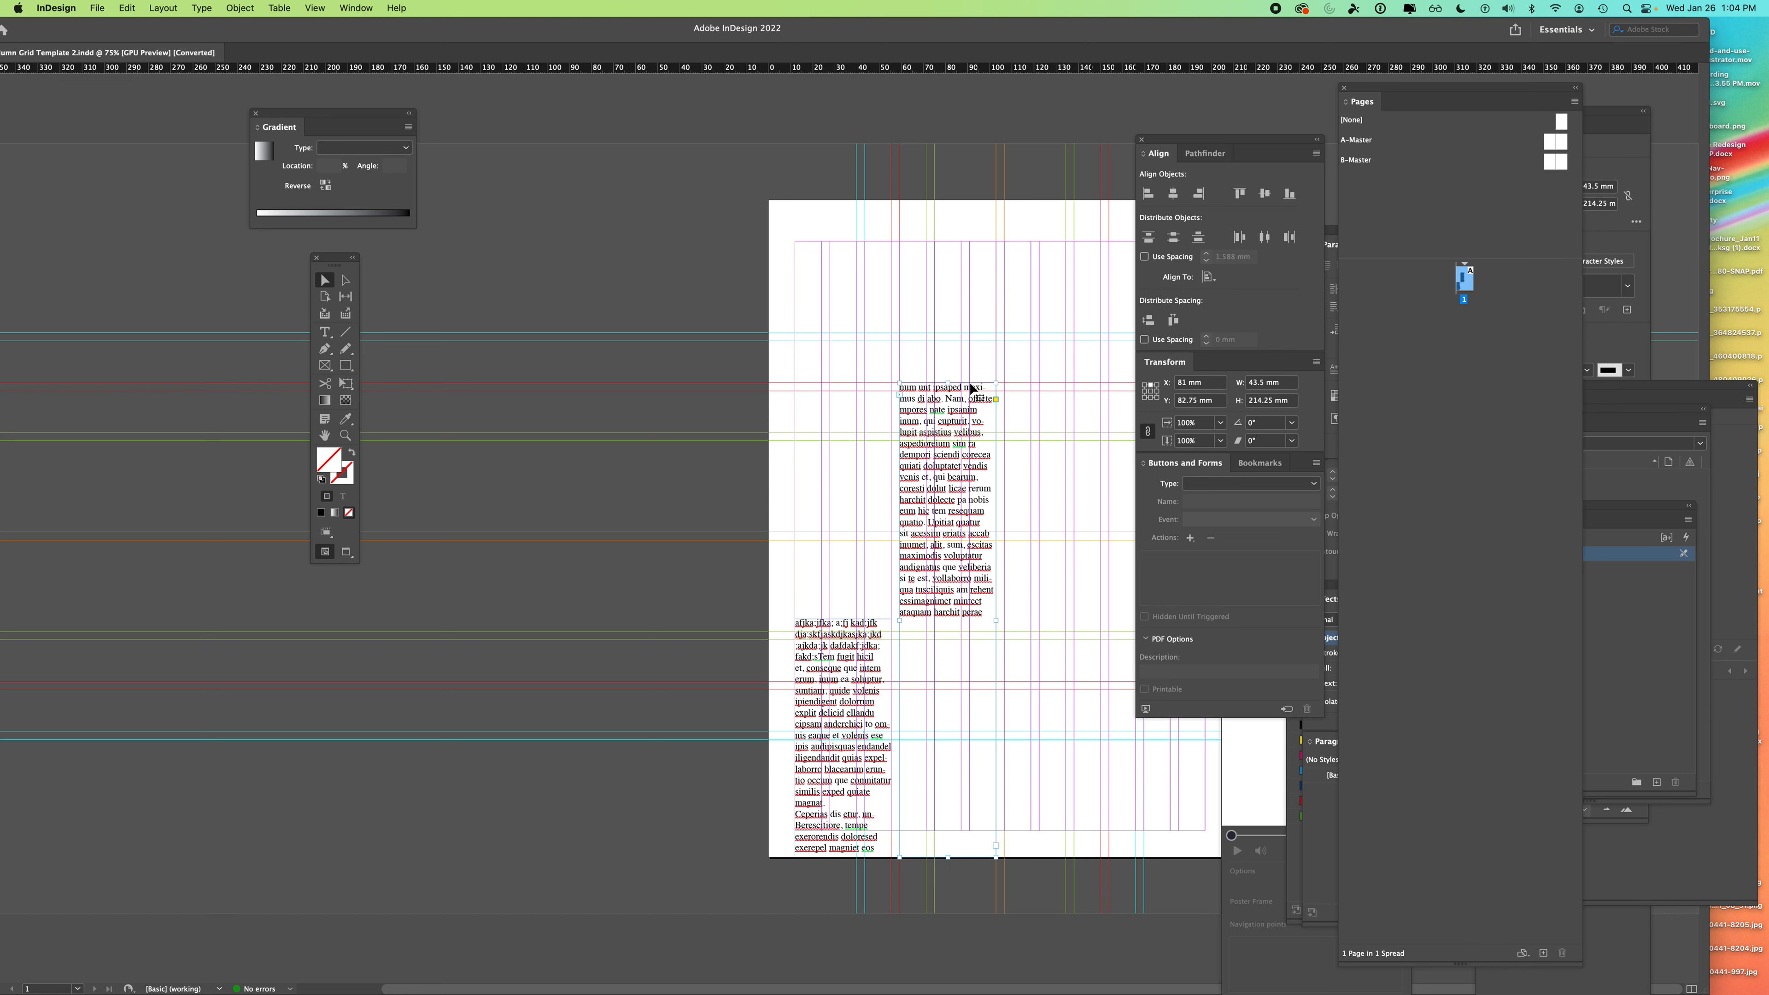
left_click_drag(947, 858, 933, 622)
left_click(875, 664, "shift")
left_click(1286, 200)
left_click_drag(912, 675, 912, 648)
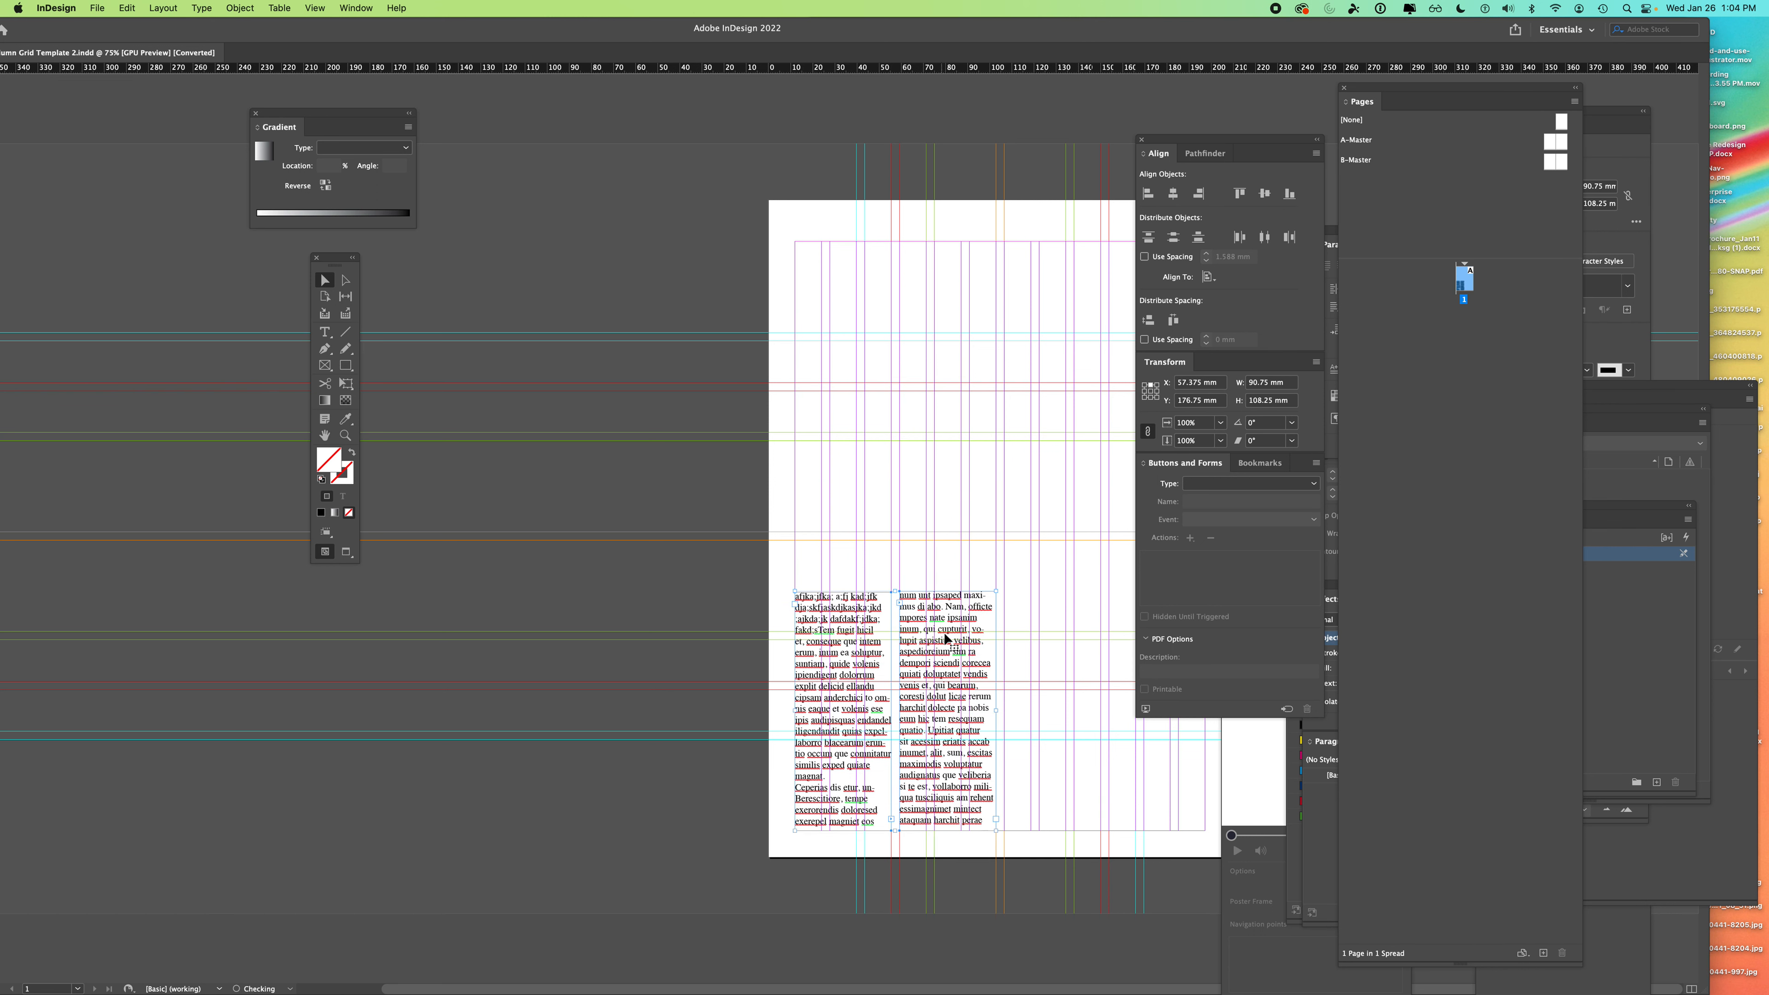
left_click(651, 576)
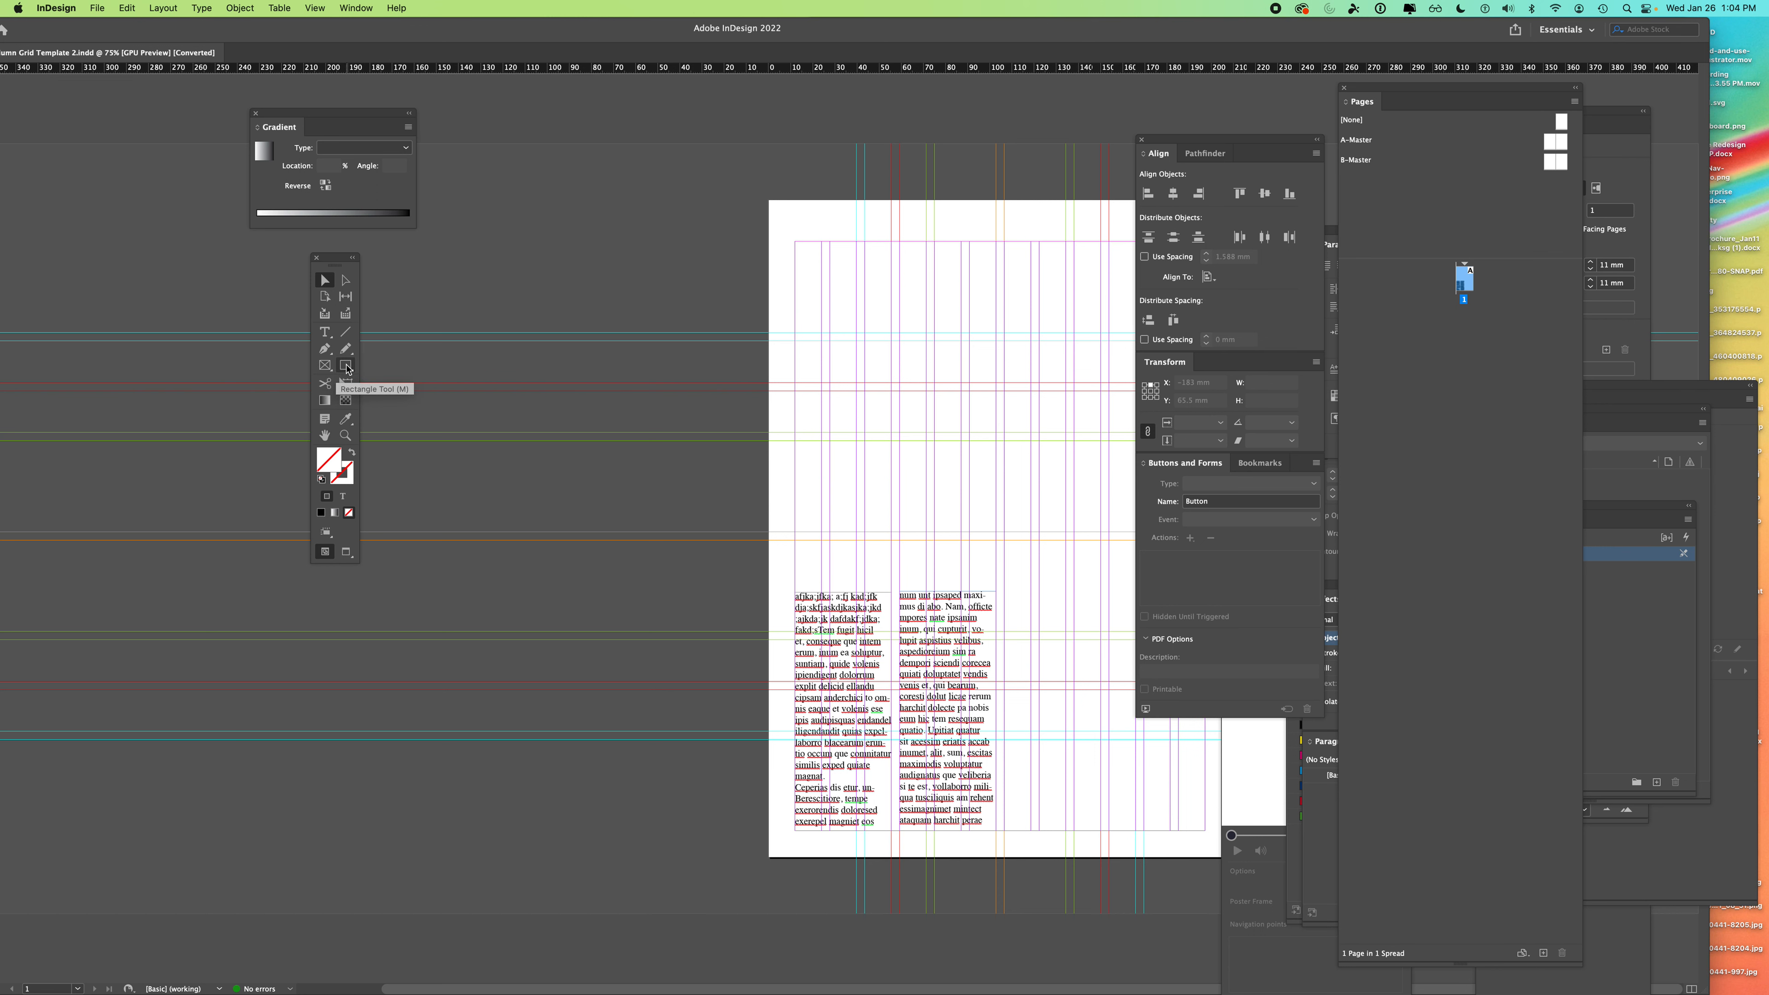
- Draw a rectangle above the left text column and fill it with C=100 M=0 Y=0 K=0 cyan
left_click(346, 366)
left_click_drag(795, 393, 891, 529)
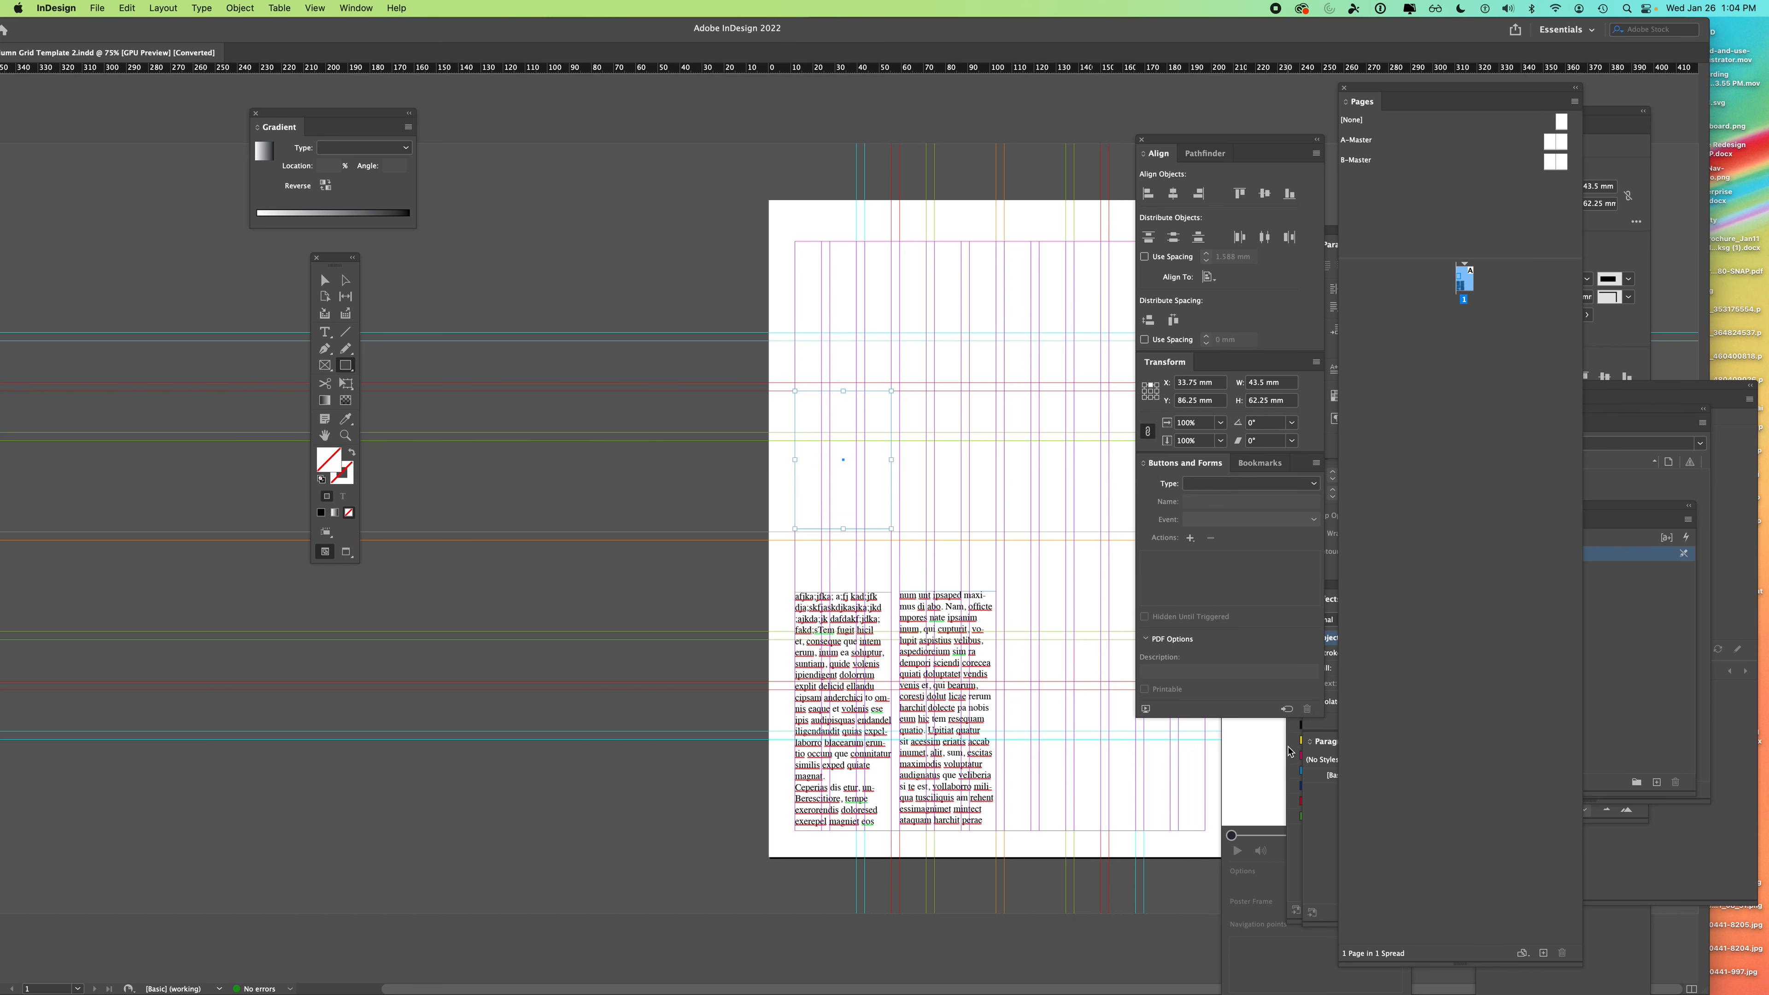
left_click(1300, 756)
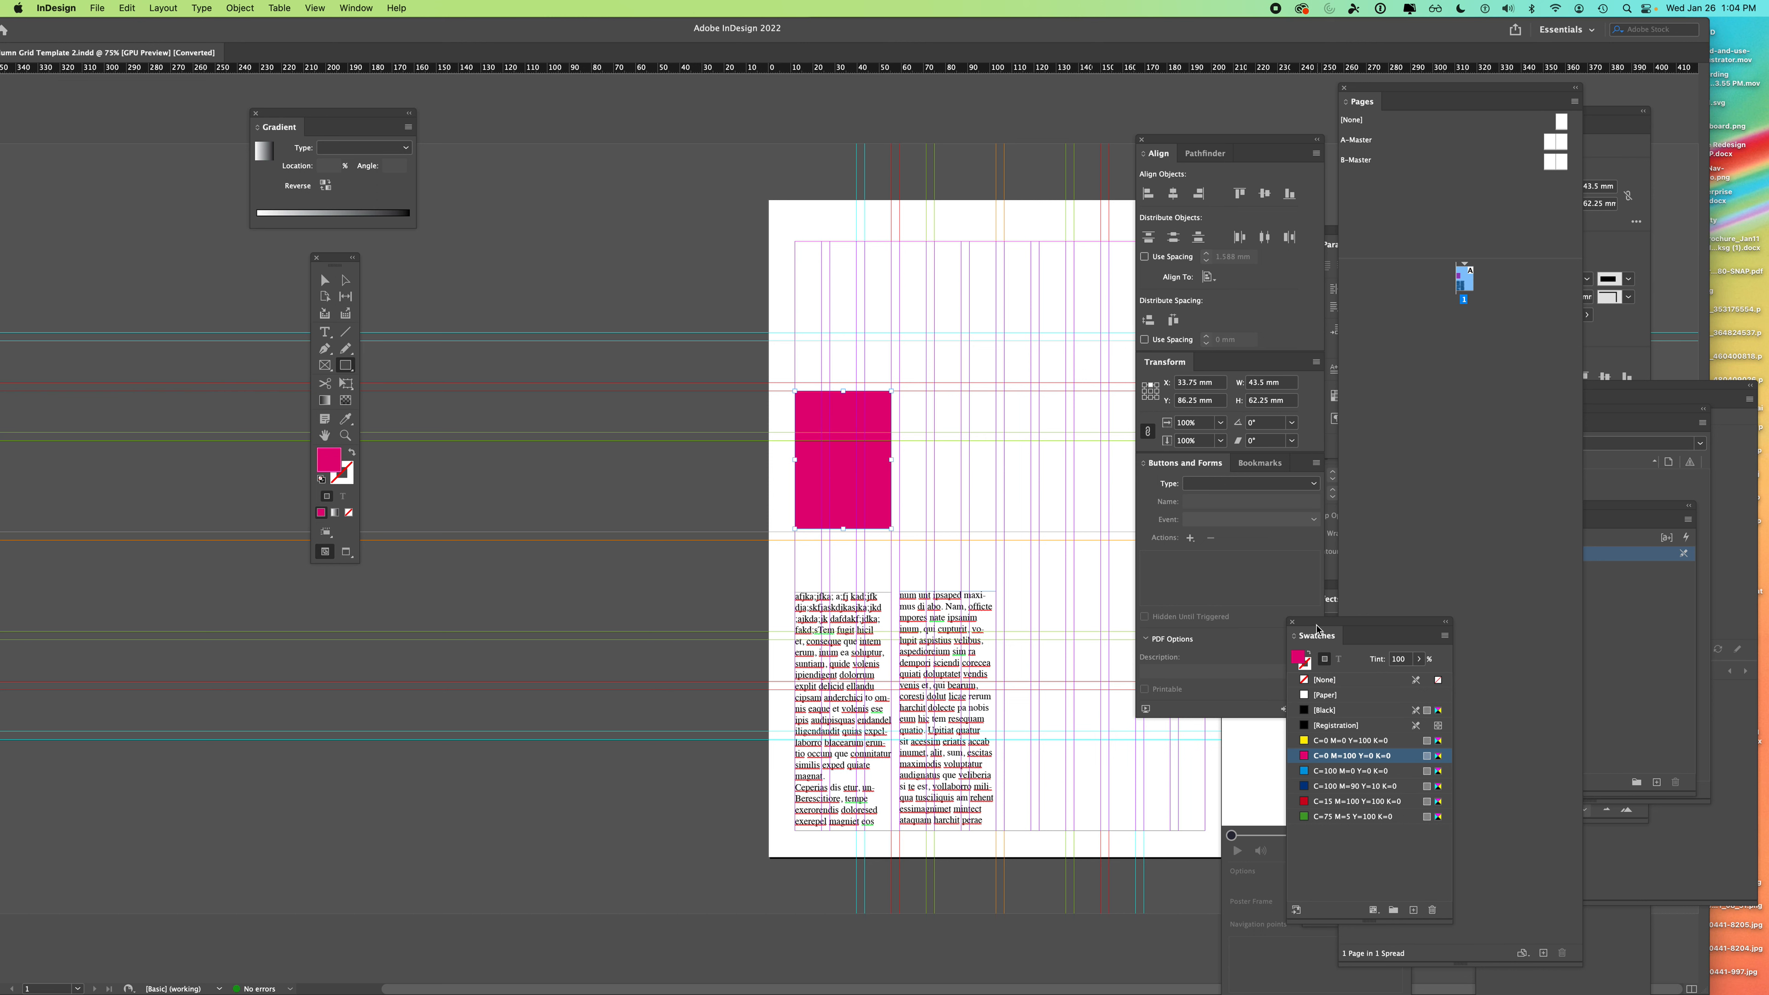
left_click_drag(1316, 629, 1187, 498)
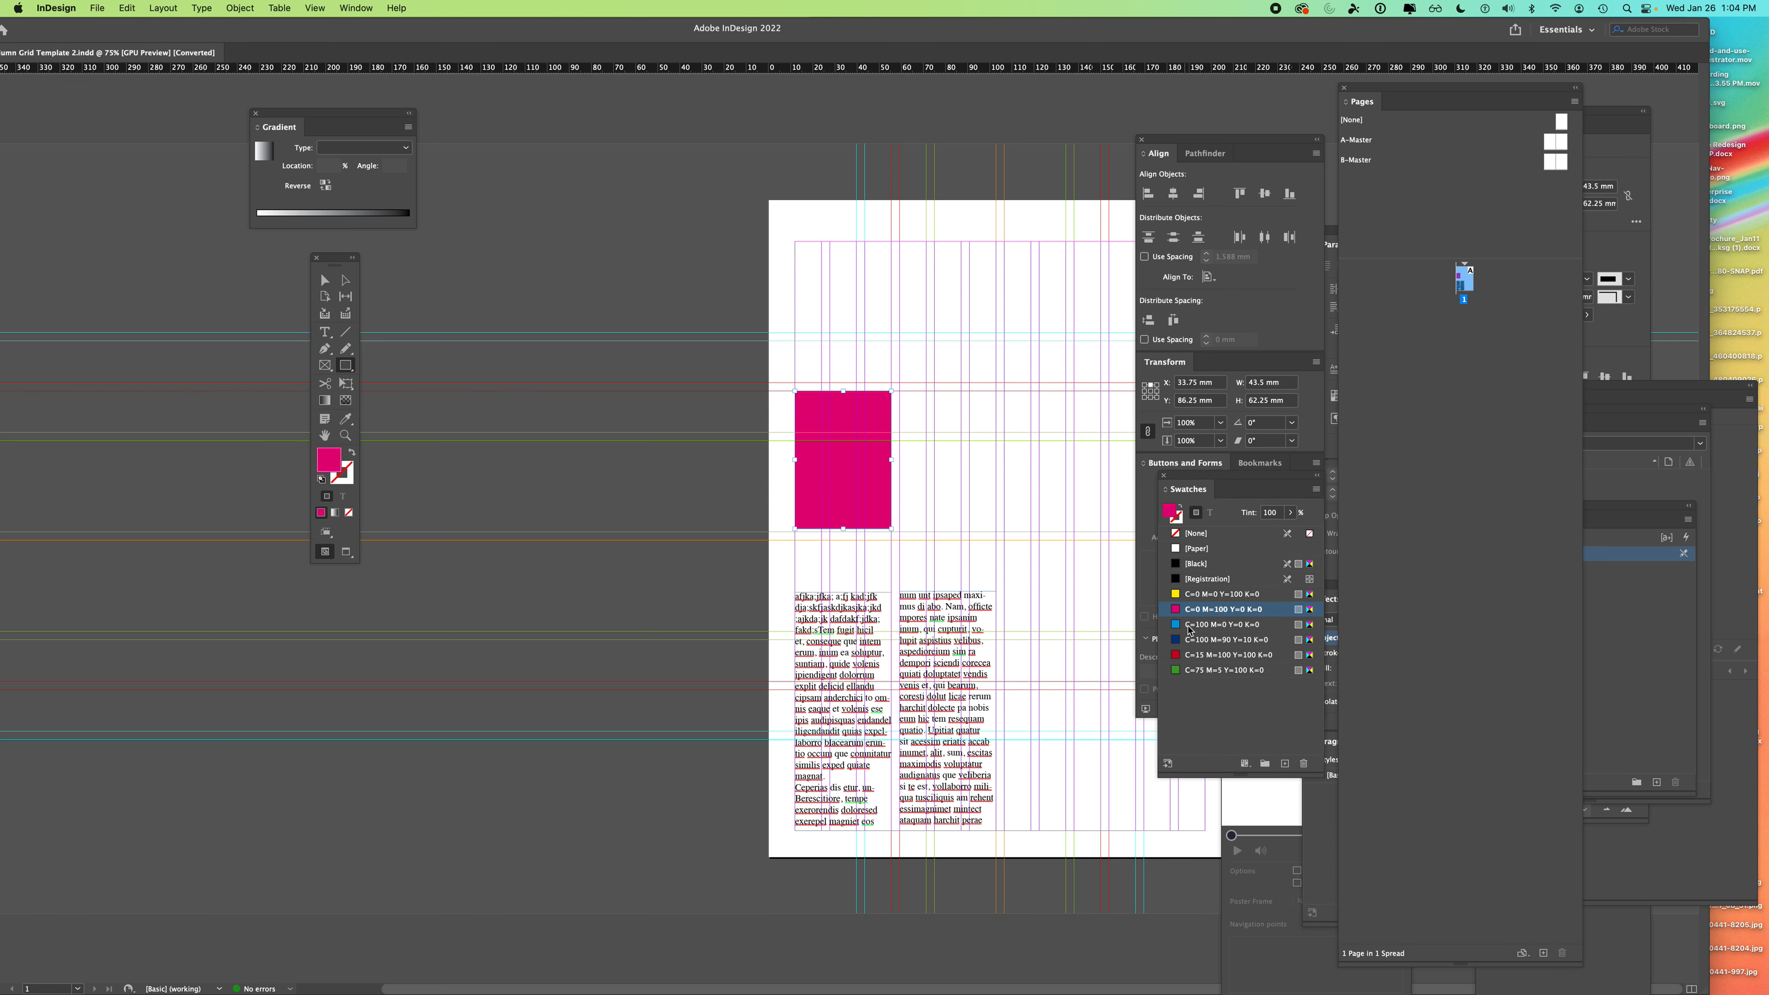
left_click(1188, 625)
- Move the blue rectangle slightly right and down
left_click(325, 279)
left_click_drag(873, 497, 917, 534)
left_click(324, 365)
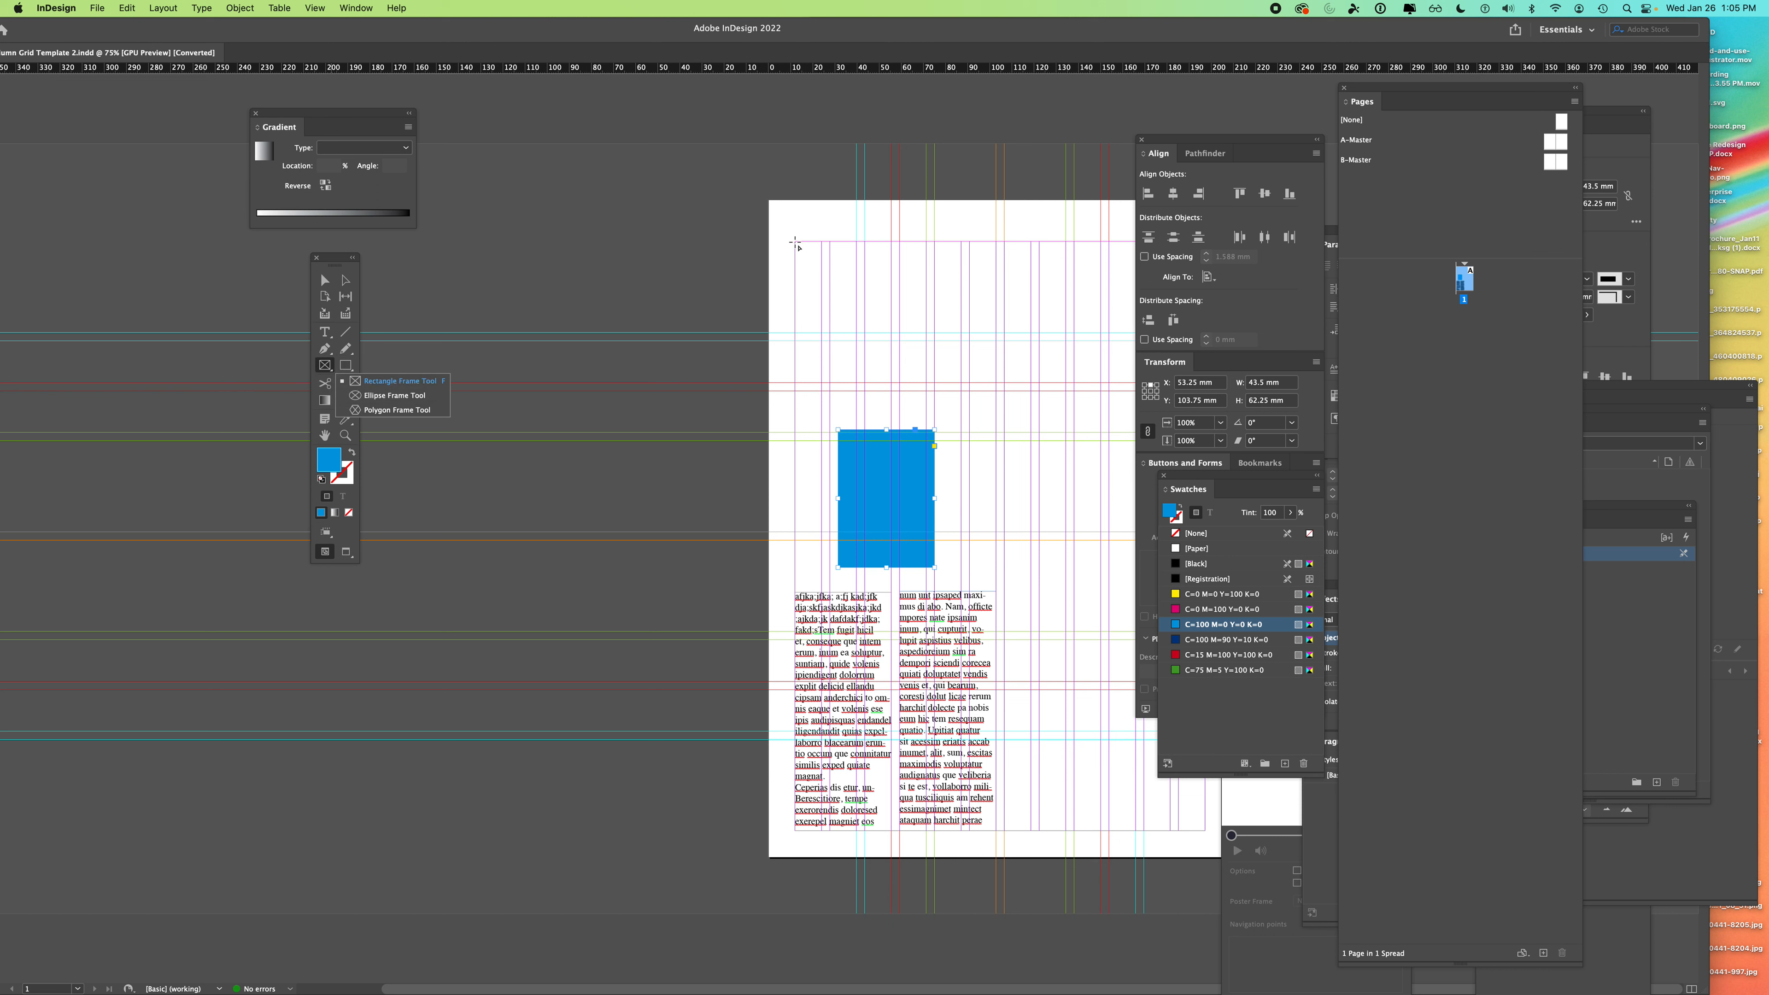
- Draw a 59.603 × 64.103 mm image placeholder frame at the top-left margin corner with the default black stroke
left_click_drag(796, 243, 927, 382)
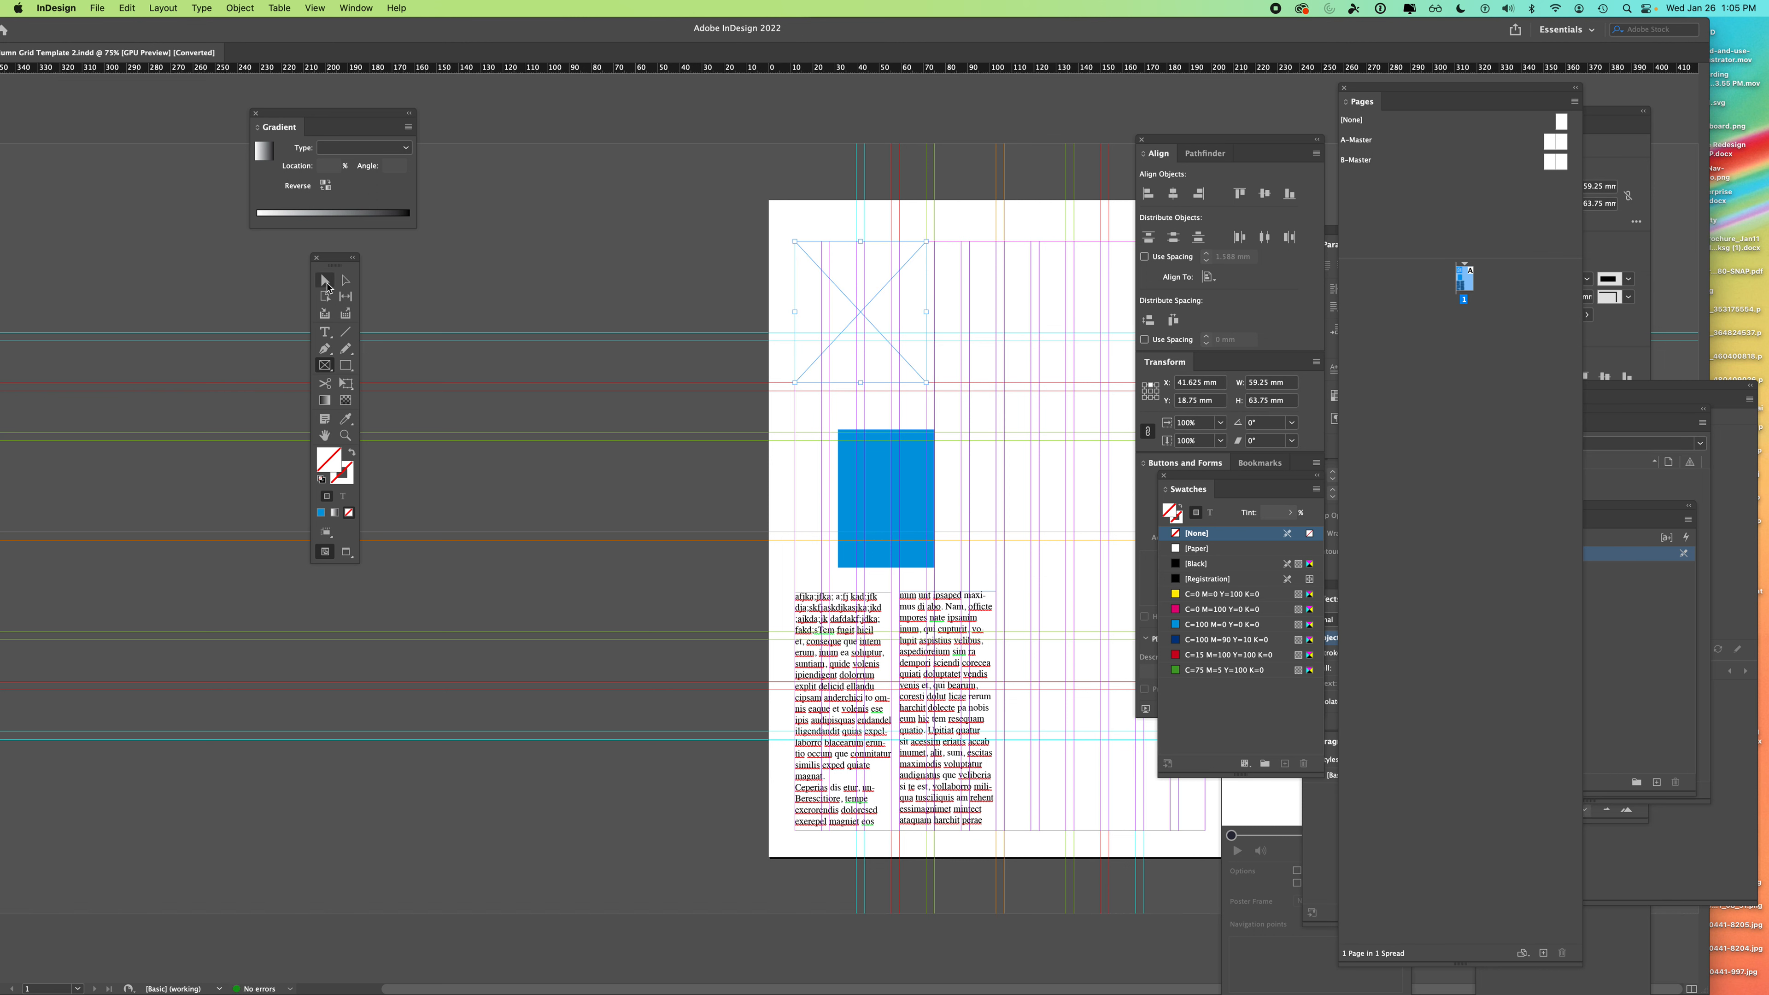
left_click(322, 481)
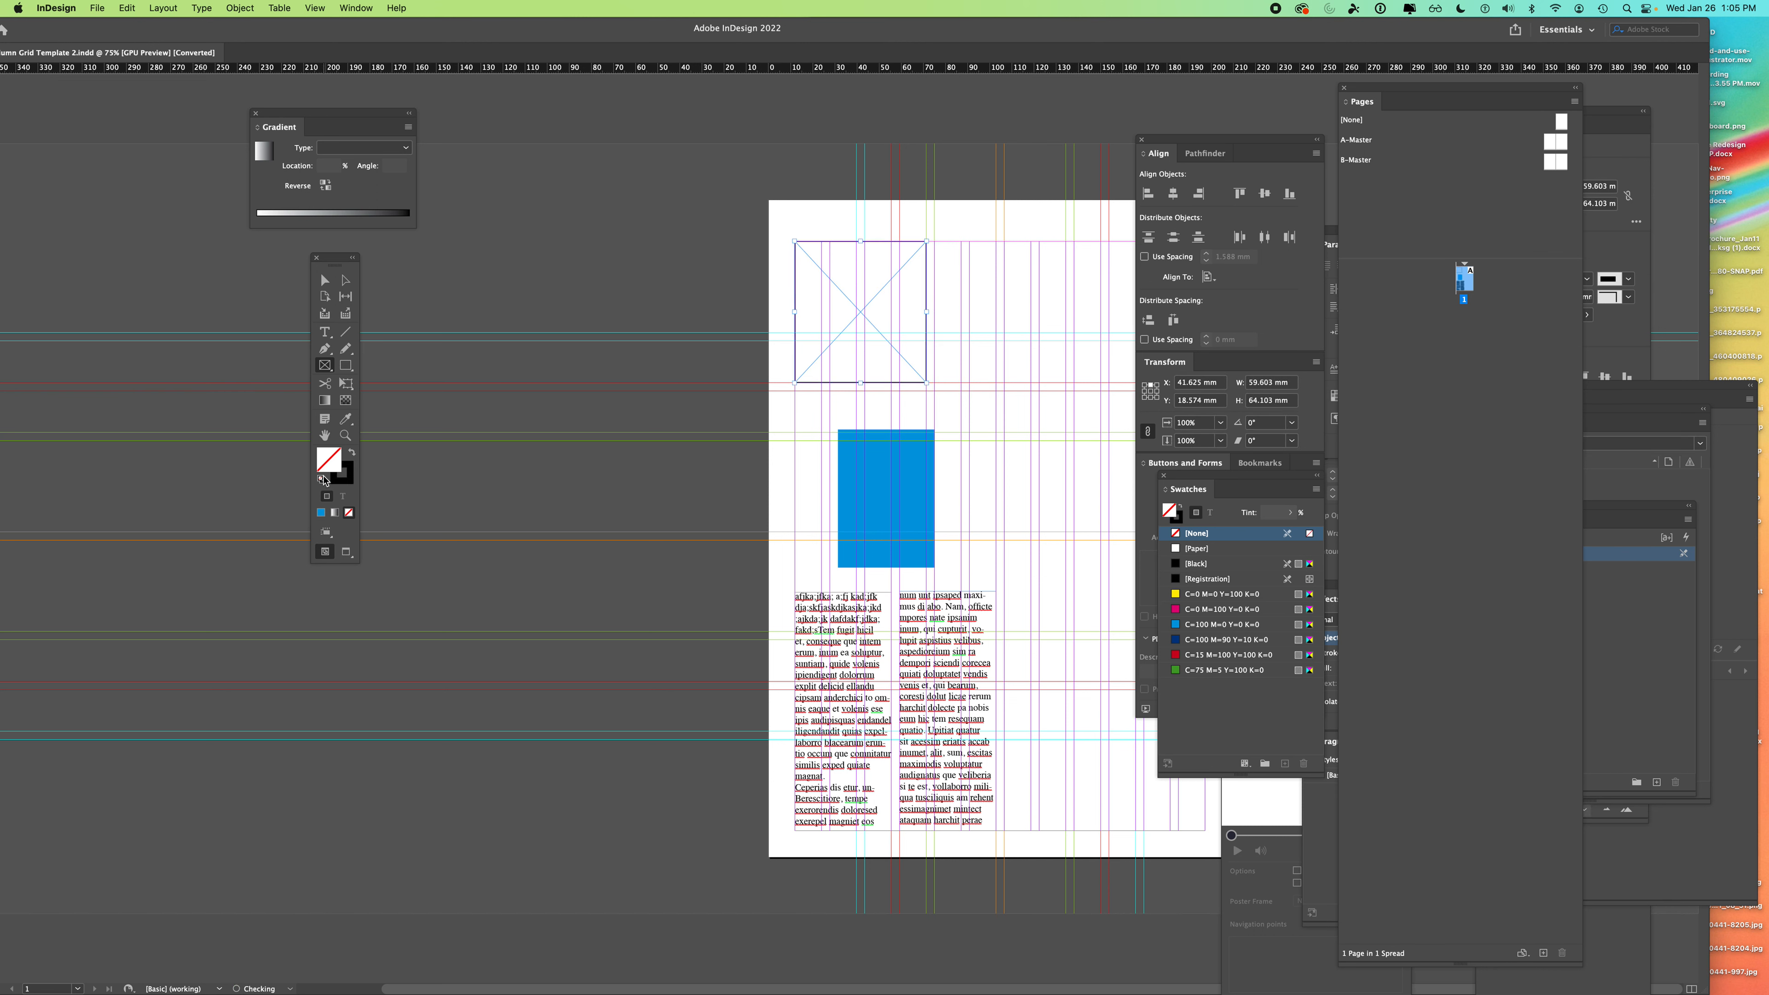
left_click(328, 281)
left_click(542, 279)
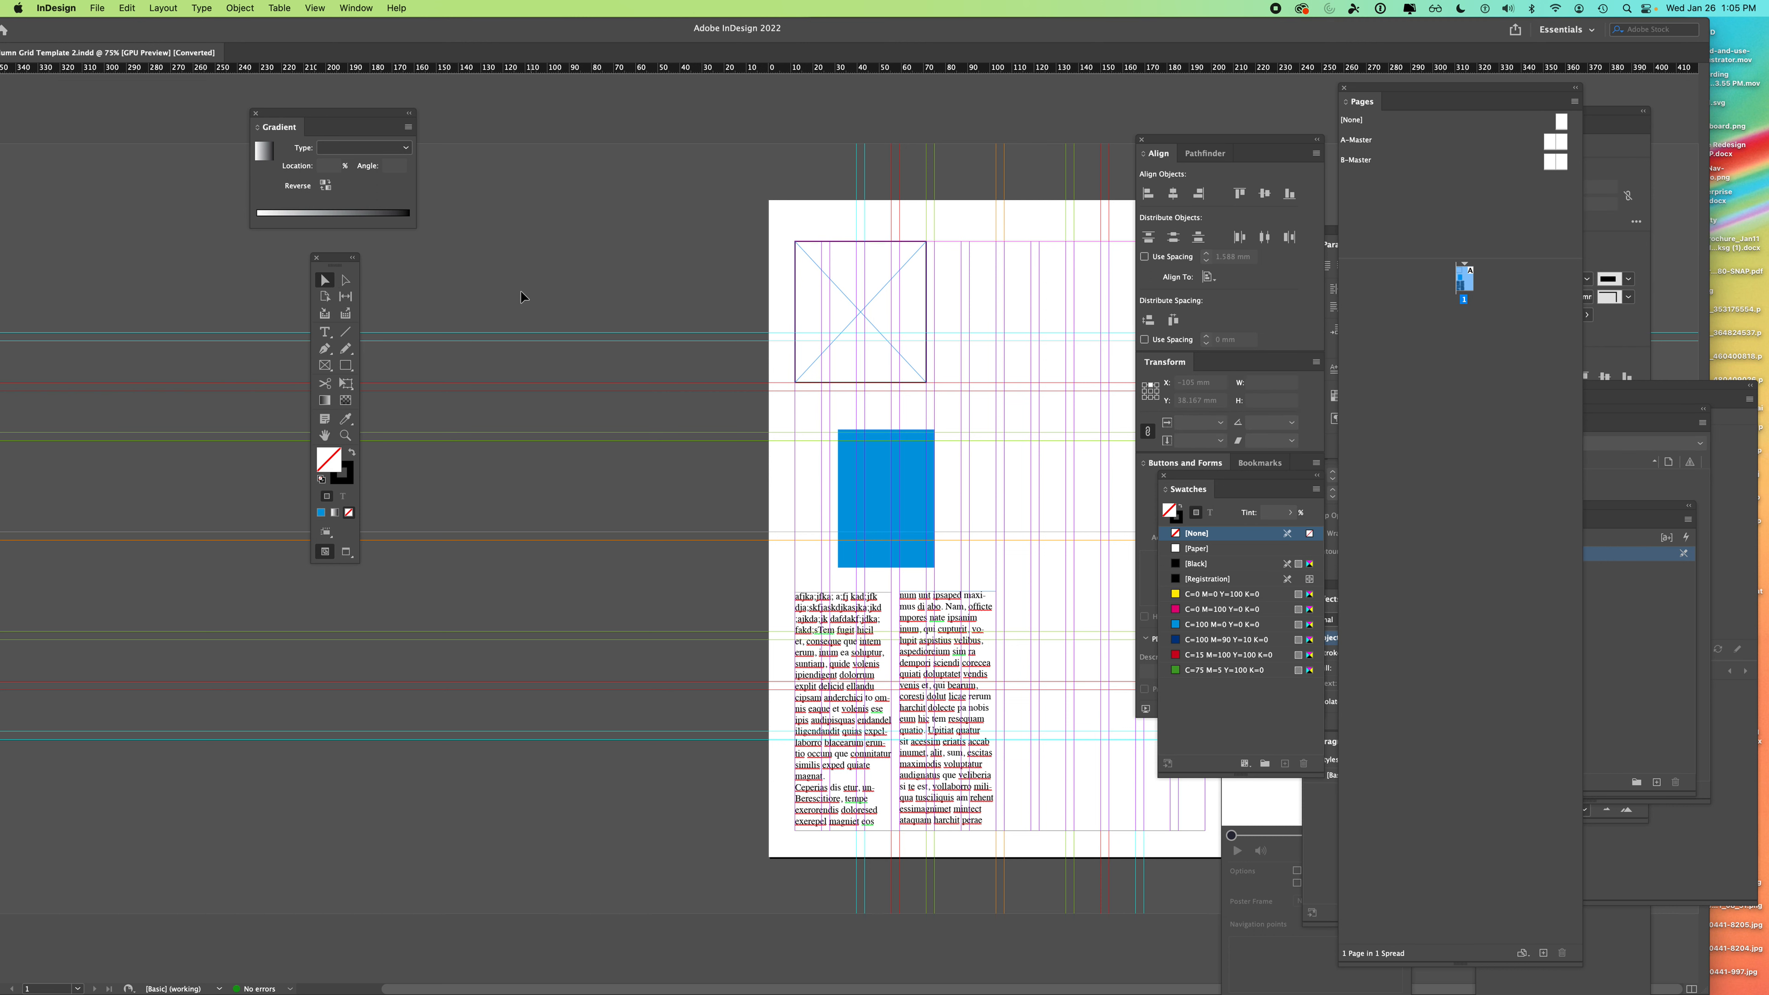
left_click(876, 384)
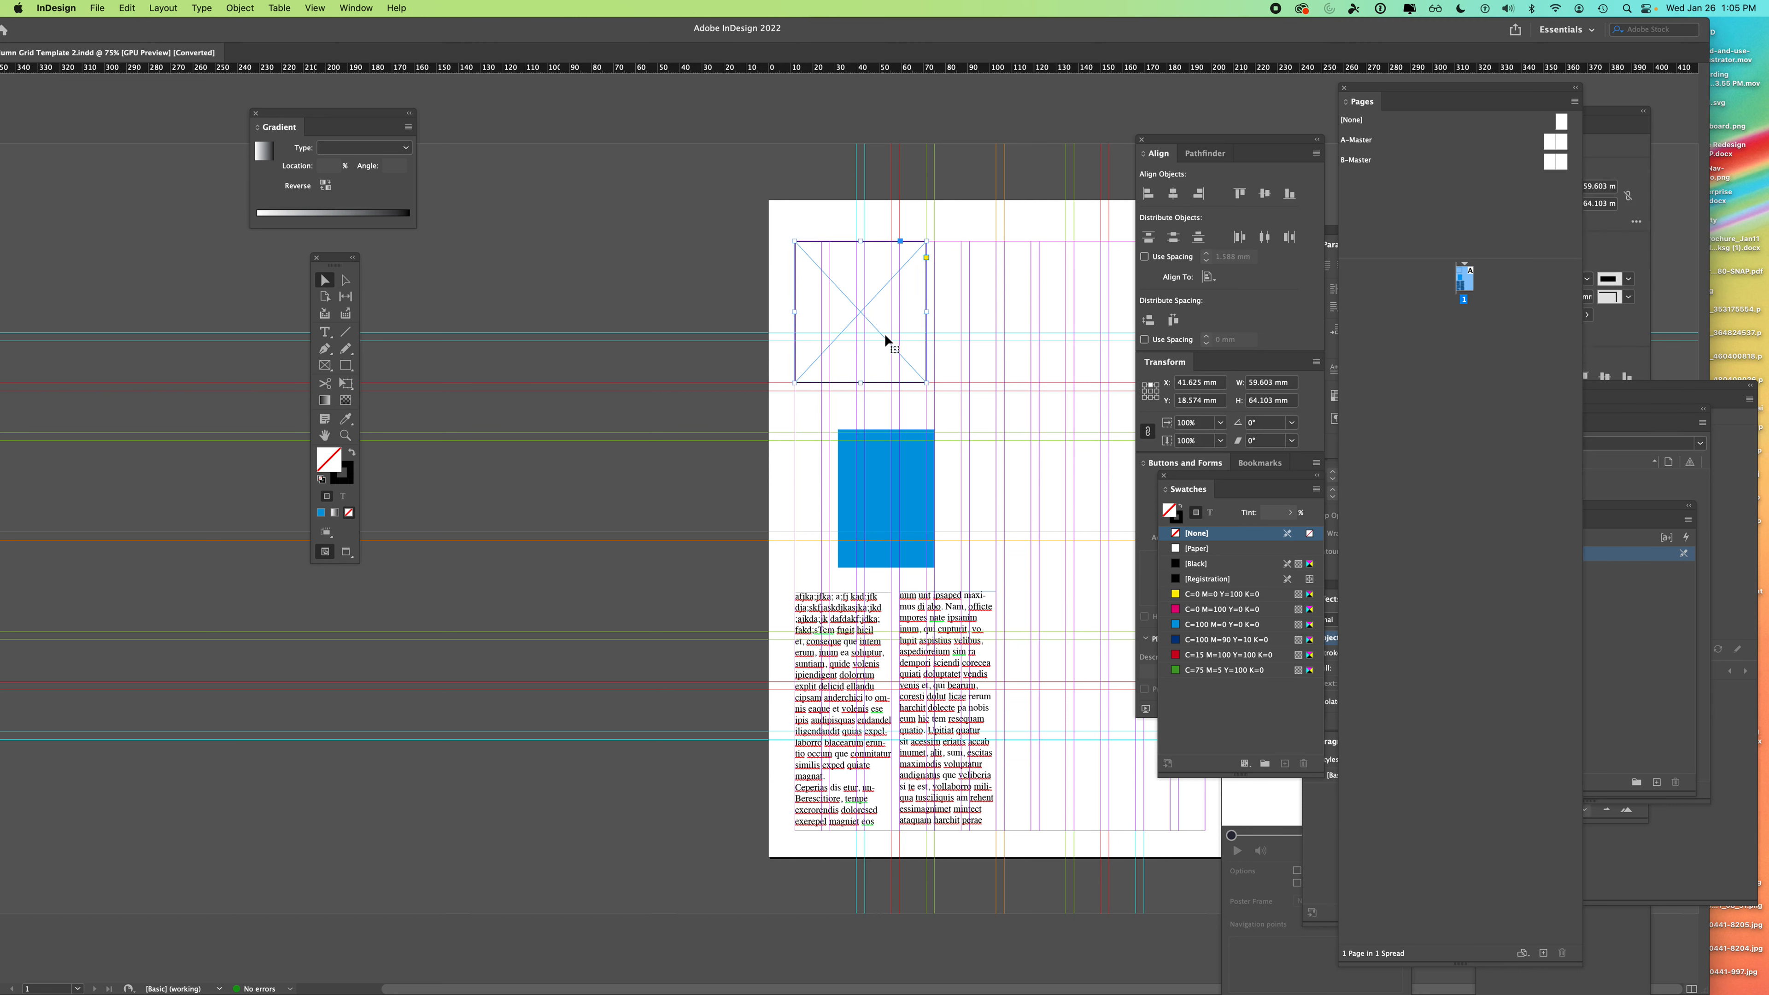
left_click(98, 9)
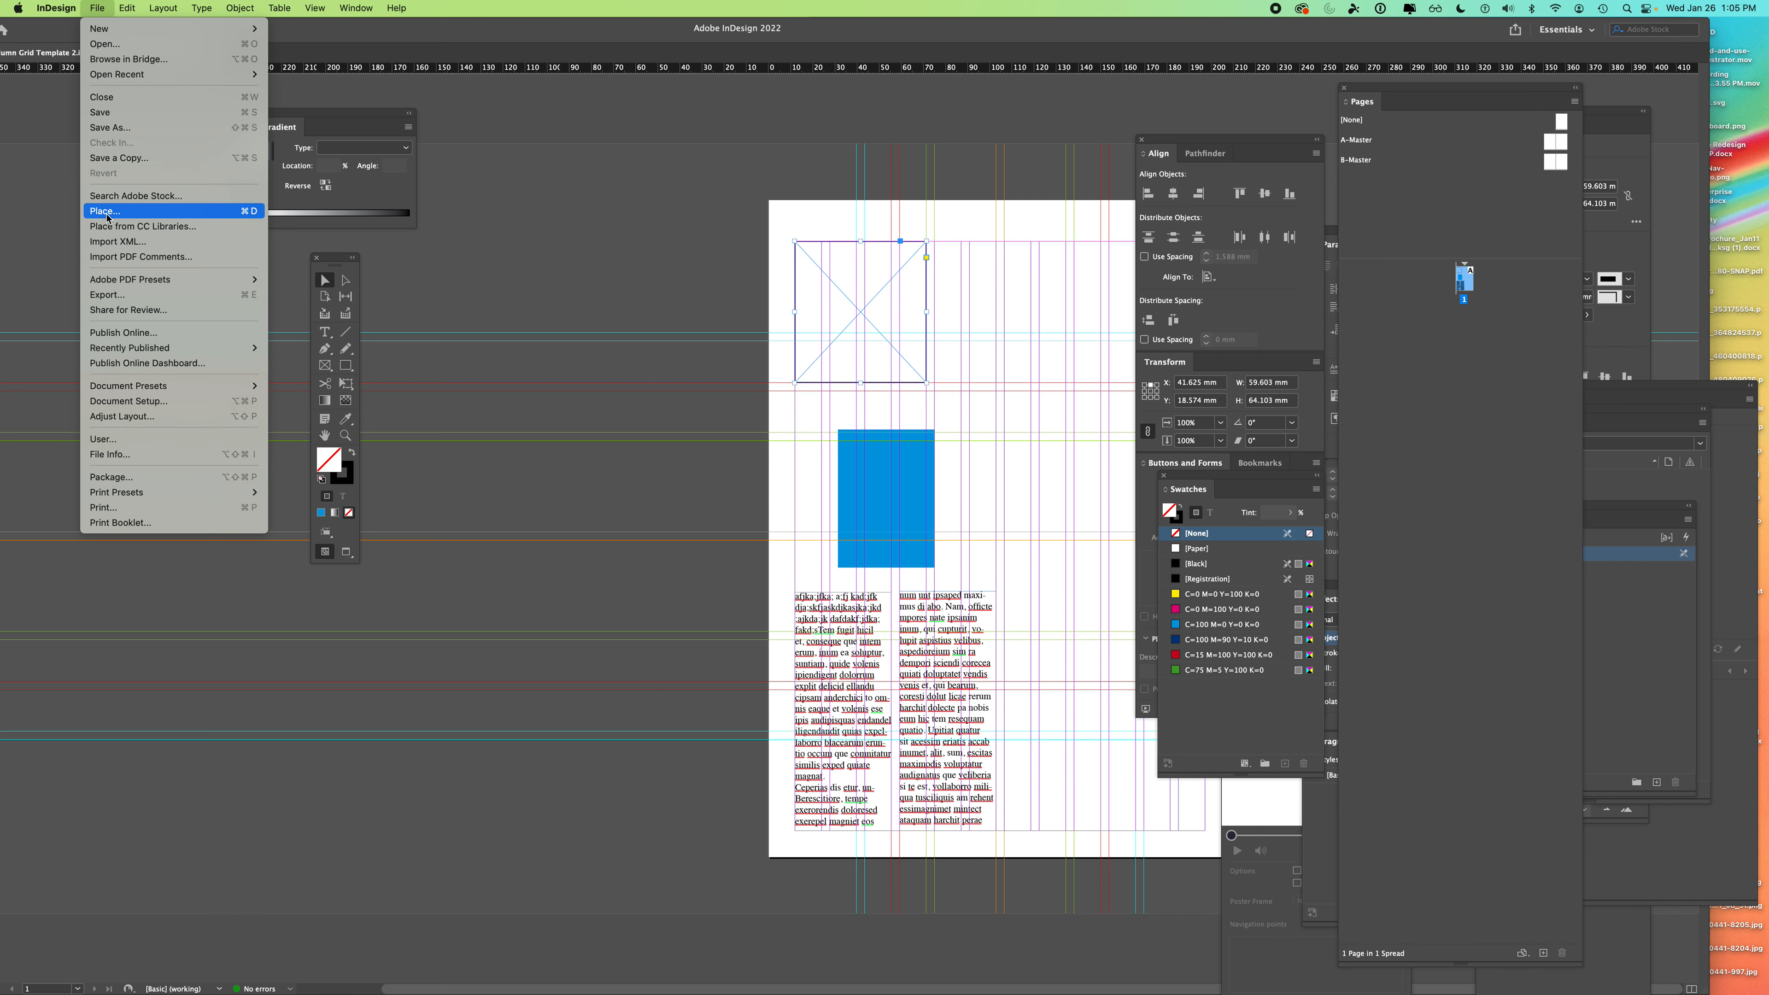
left_click(883, 309)
left_click(705, 296)
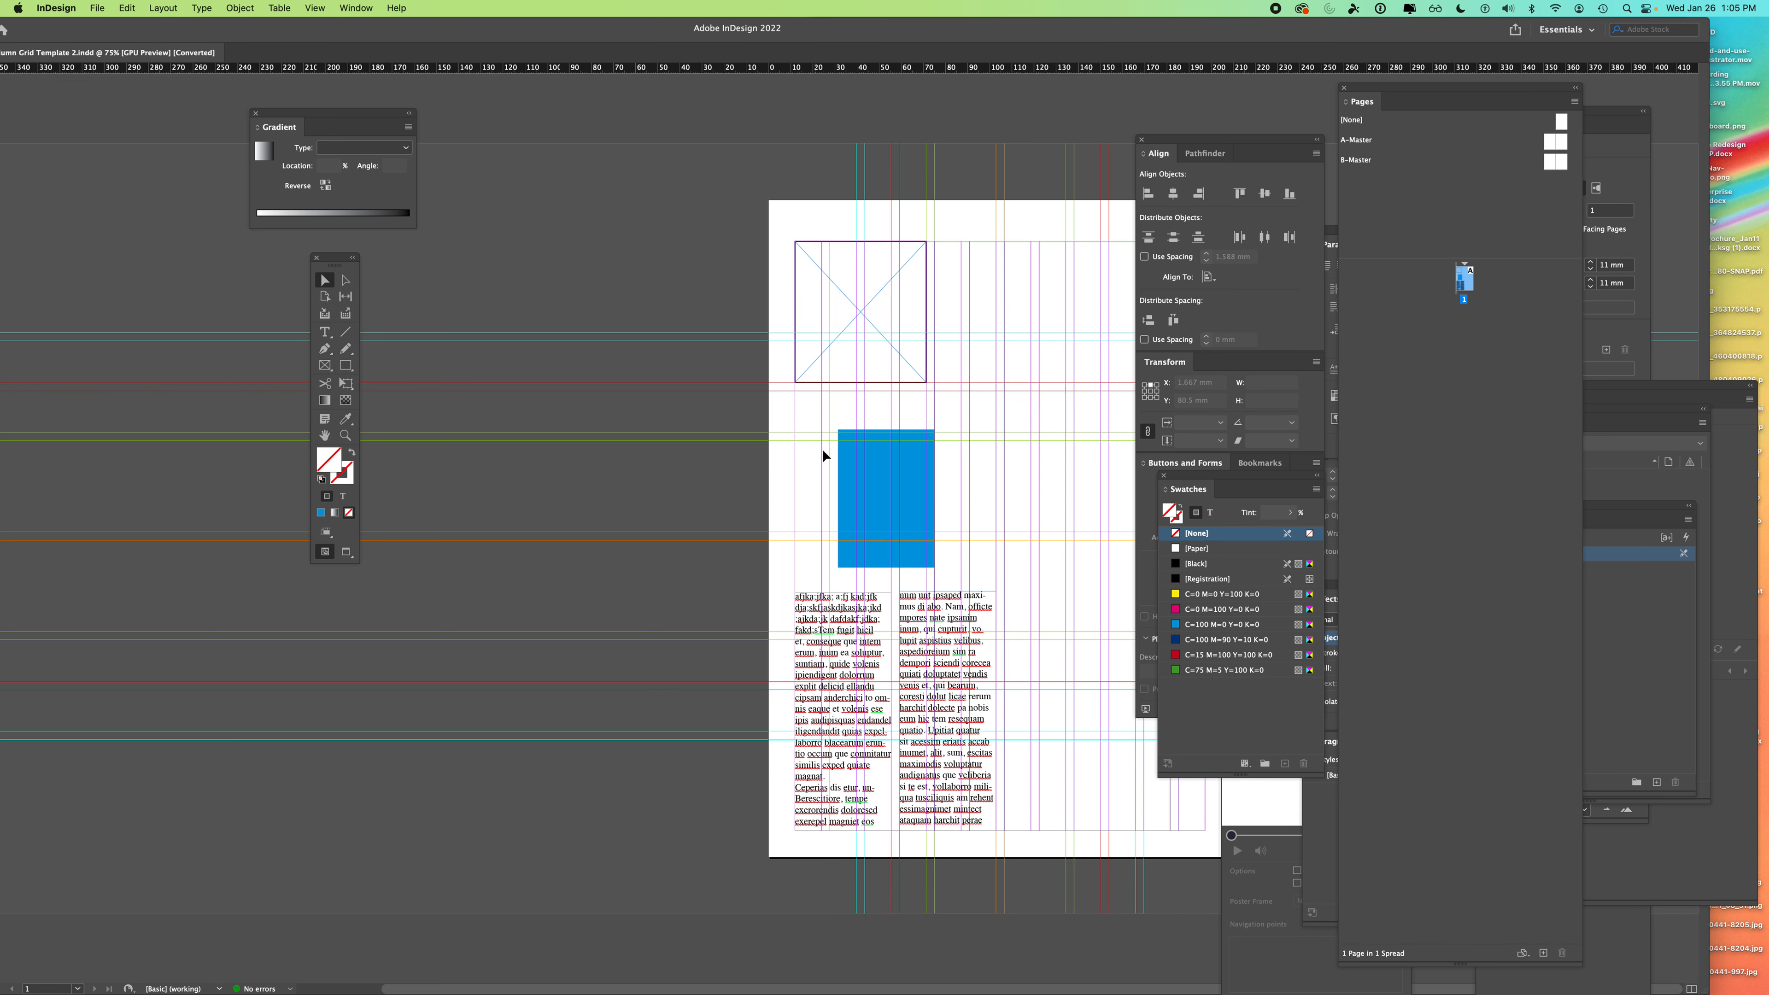
- Drag the blue rectangle up and right to overlap the placeholder's lower-right corner, then reselect it
left_click(876, 486)
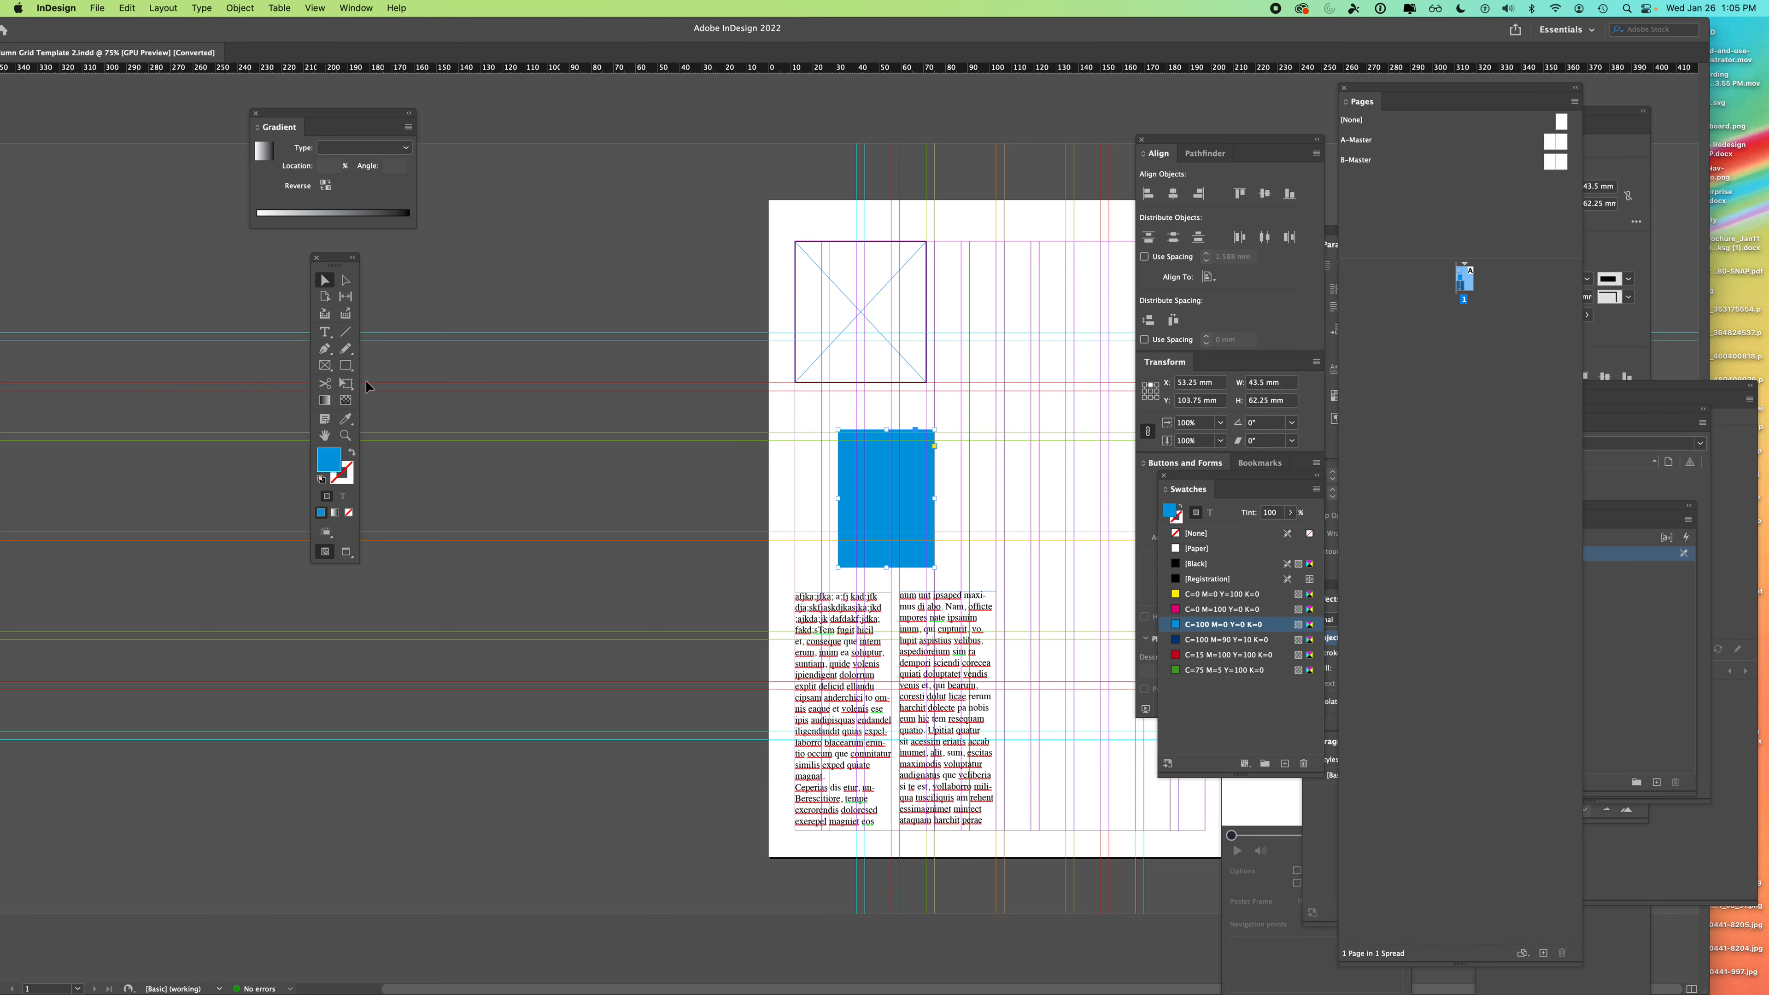
left_click_drag(883, 479, 950, 371)
left_click(977, 247)
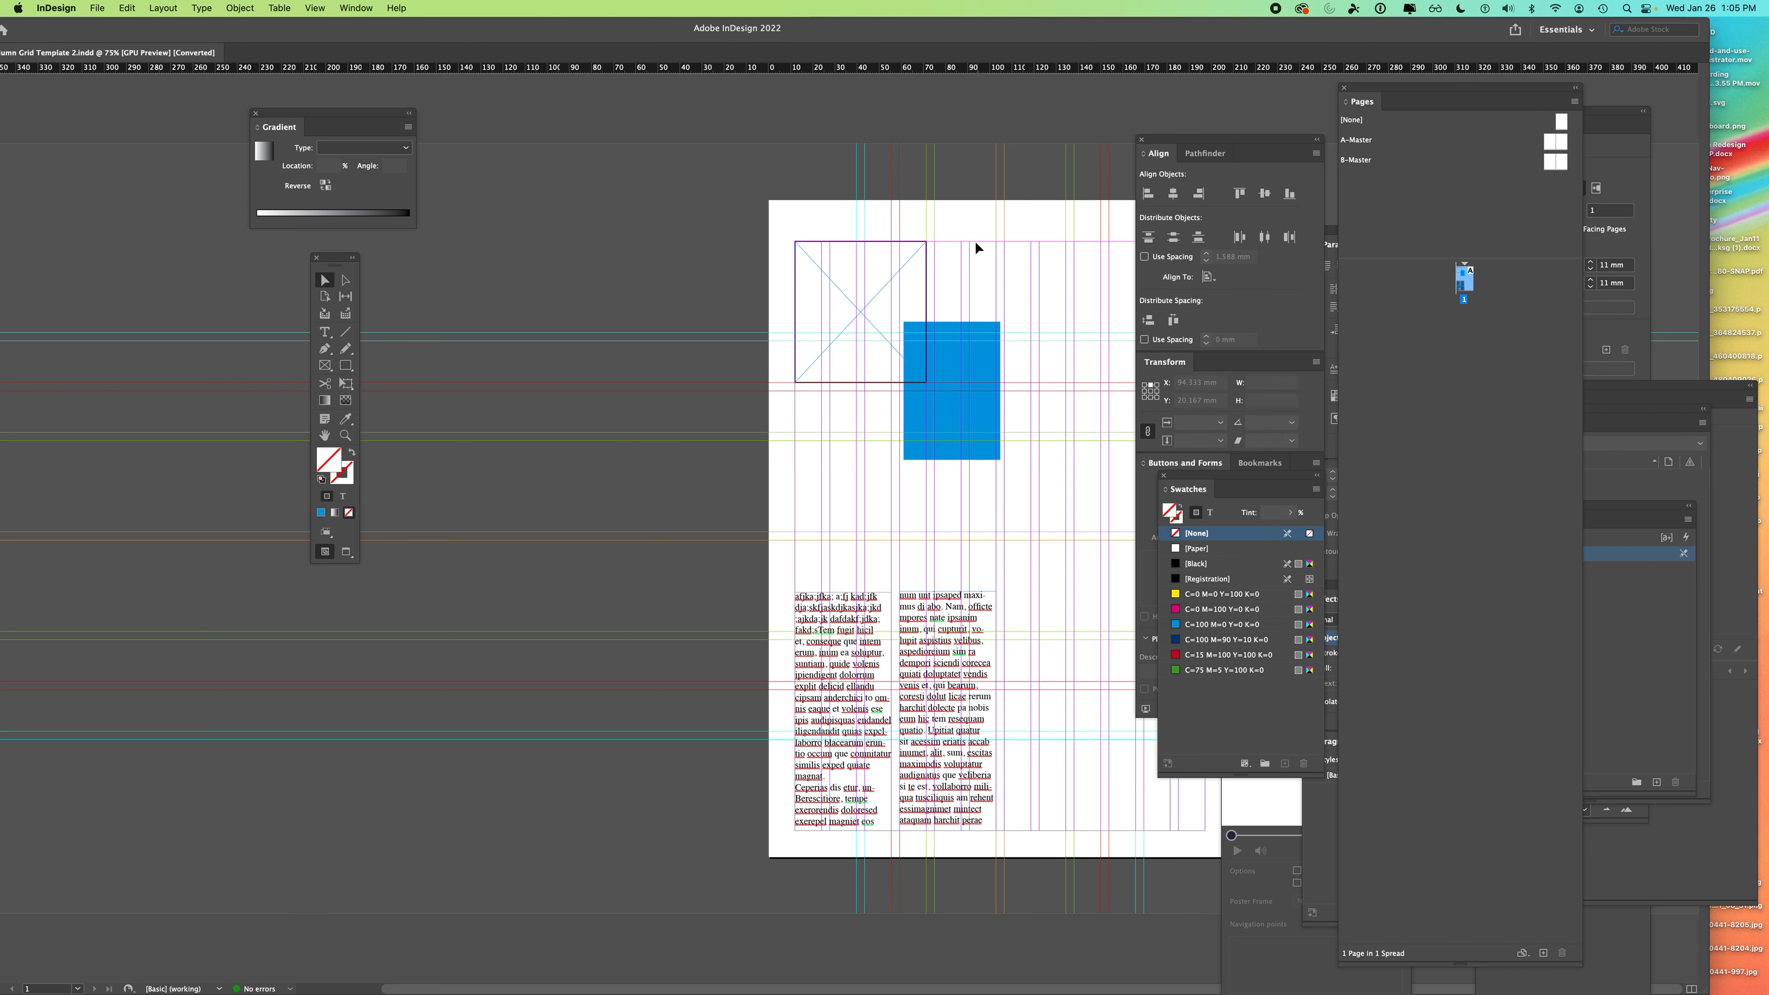
left_click_drag(806, 26, 605, 26)
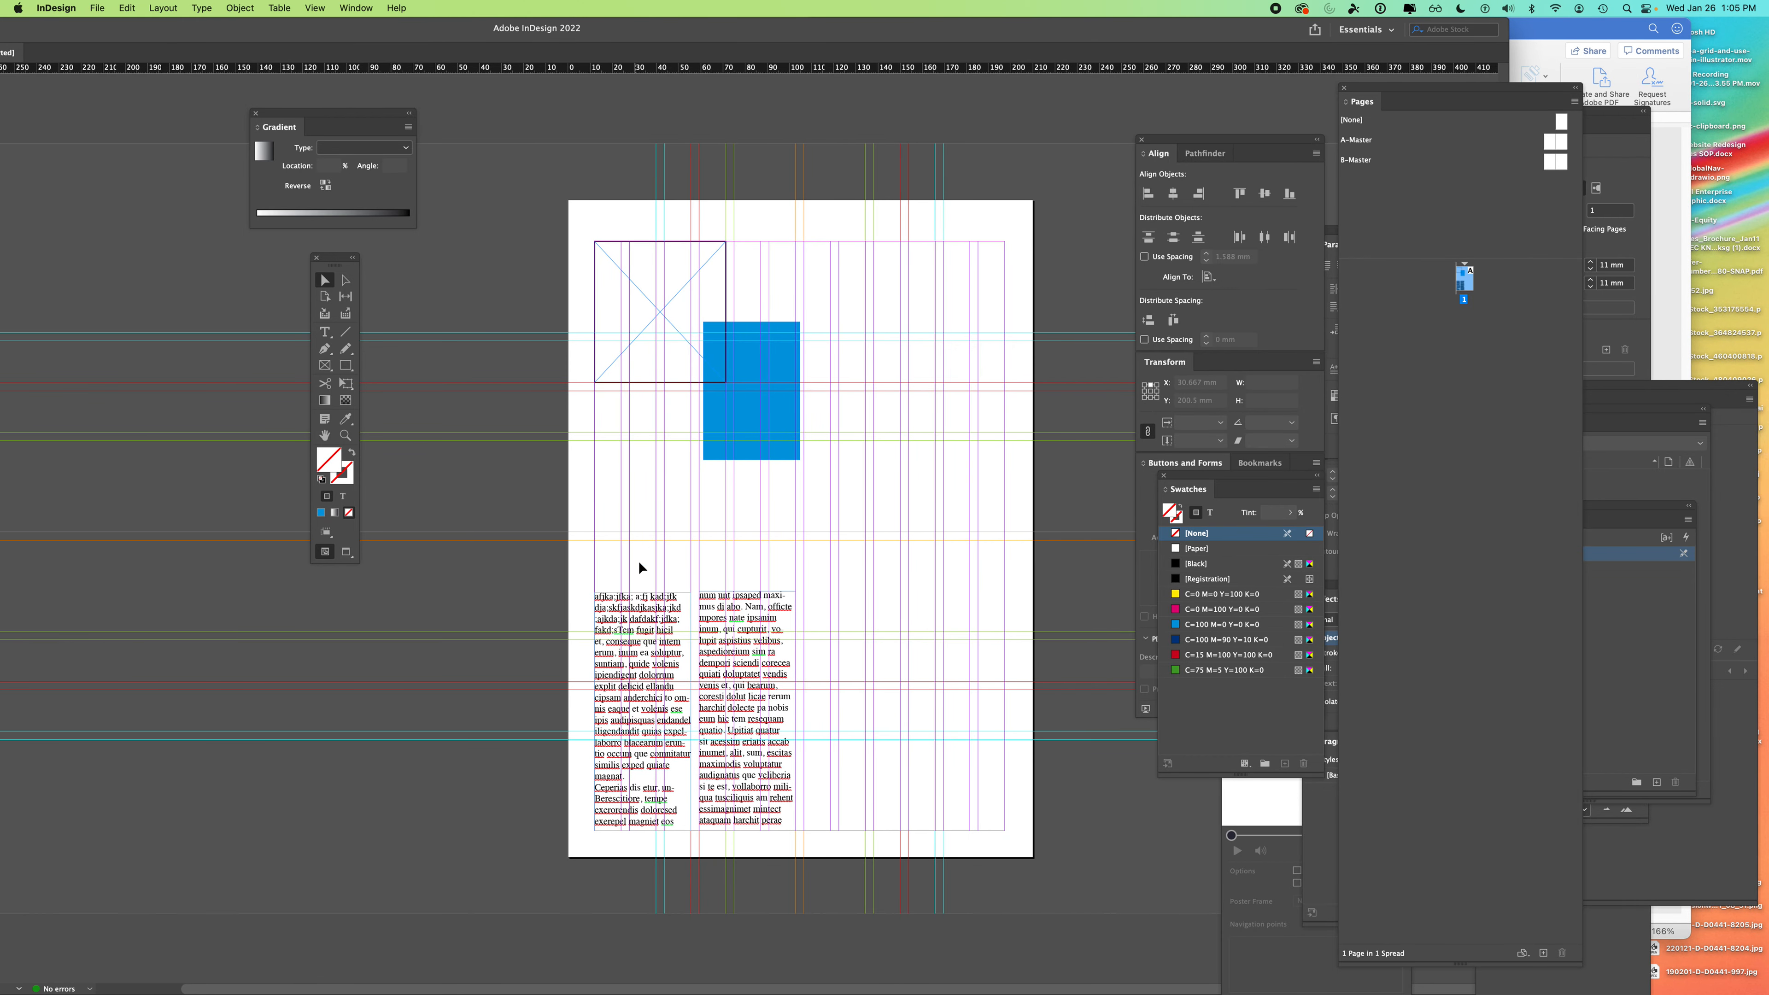
left_click(739, 411)
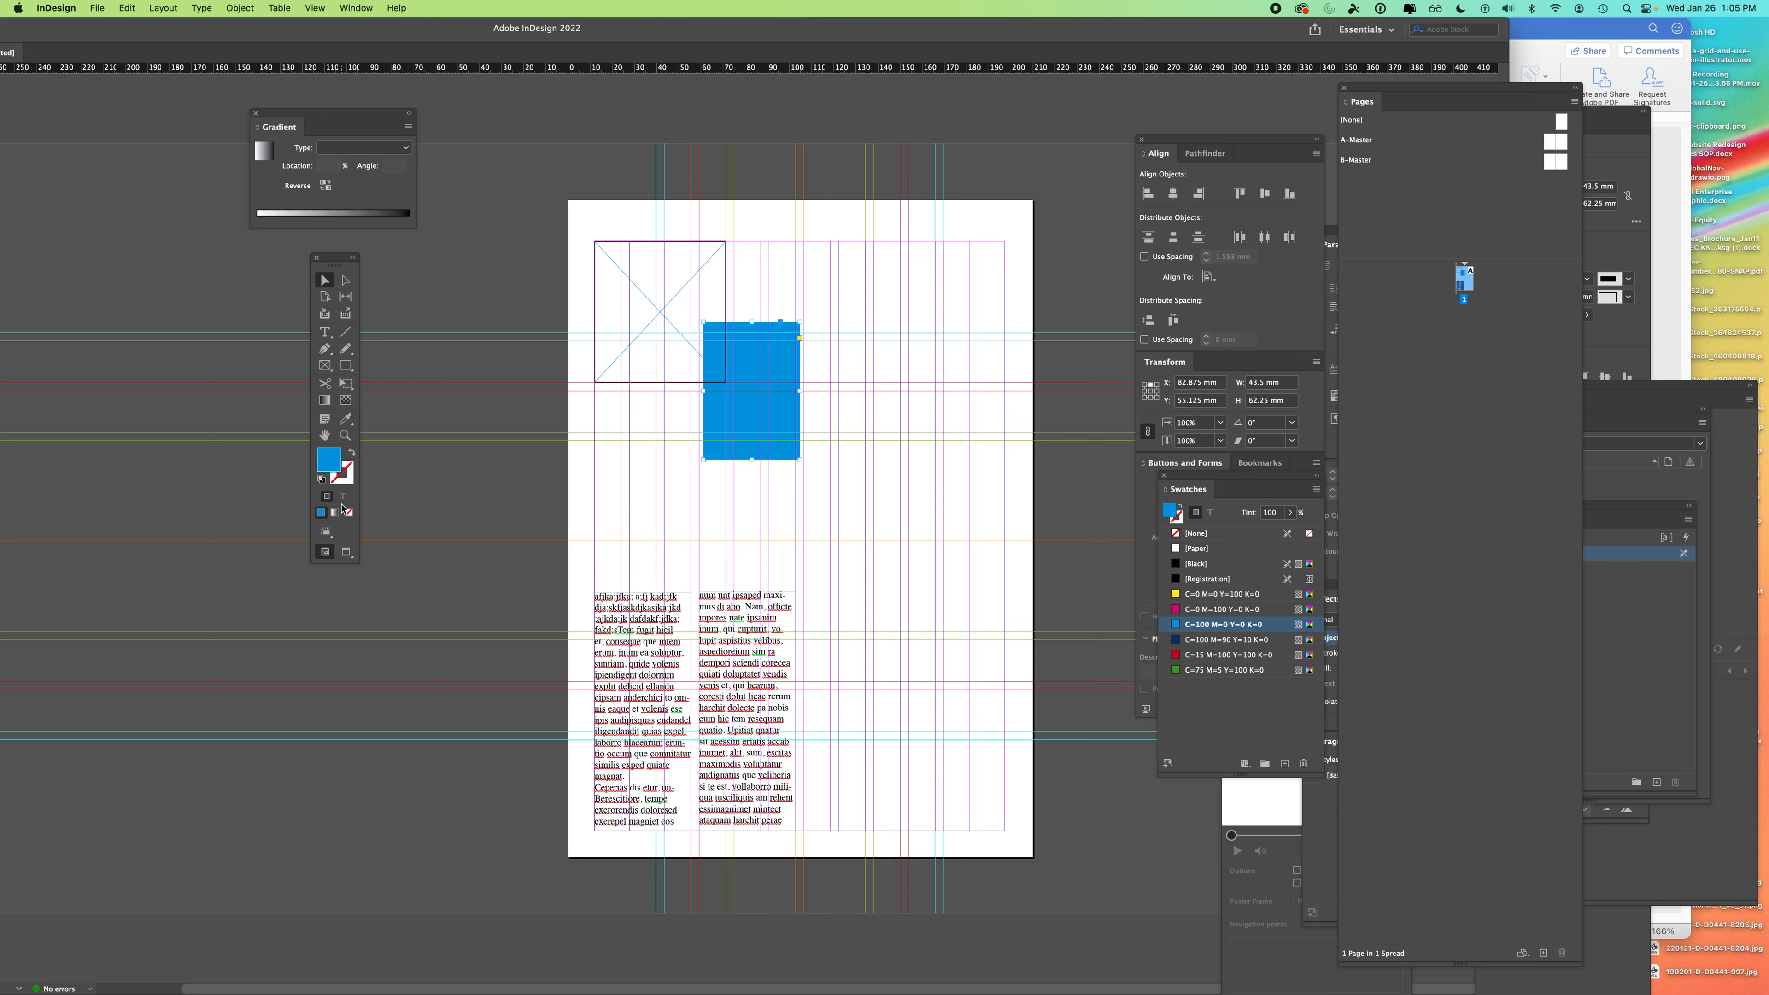
- Fill the left text frame with magenta and hide guides via View > Grids & Guides
left_click(634, 653)
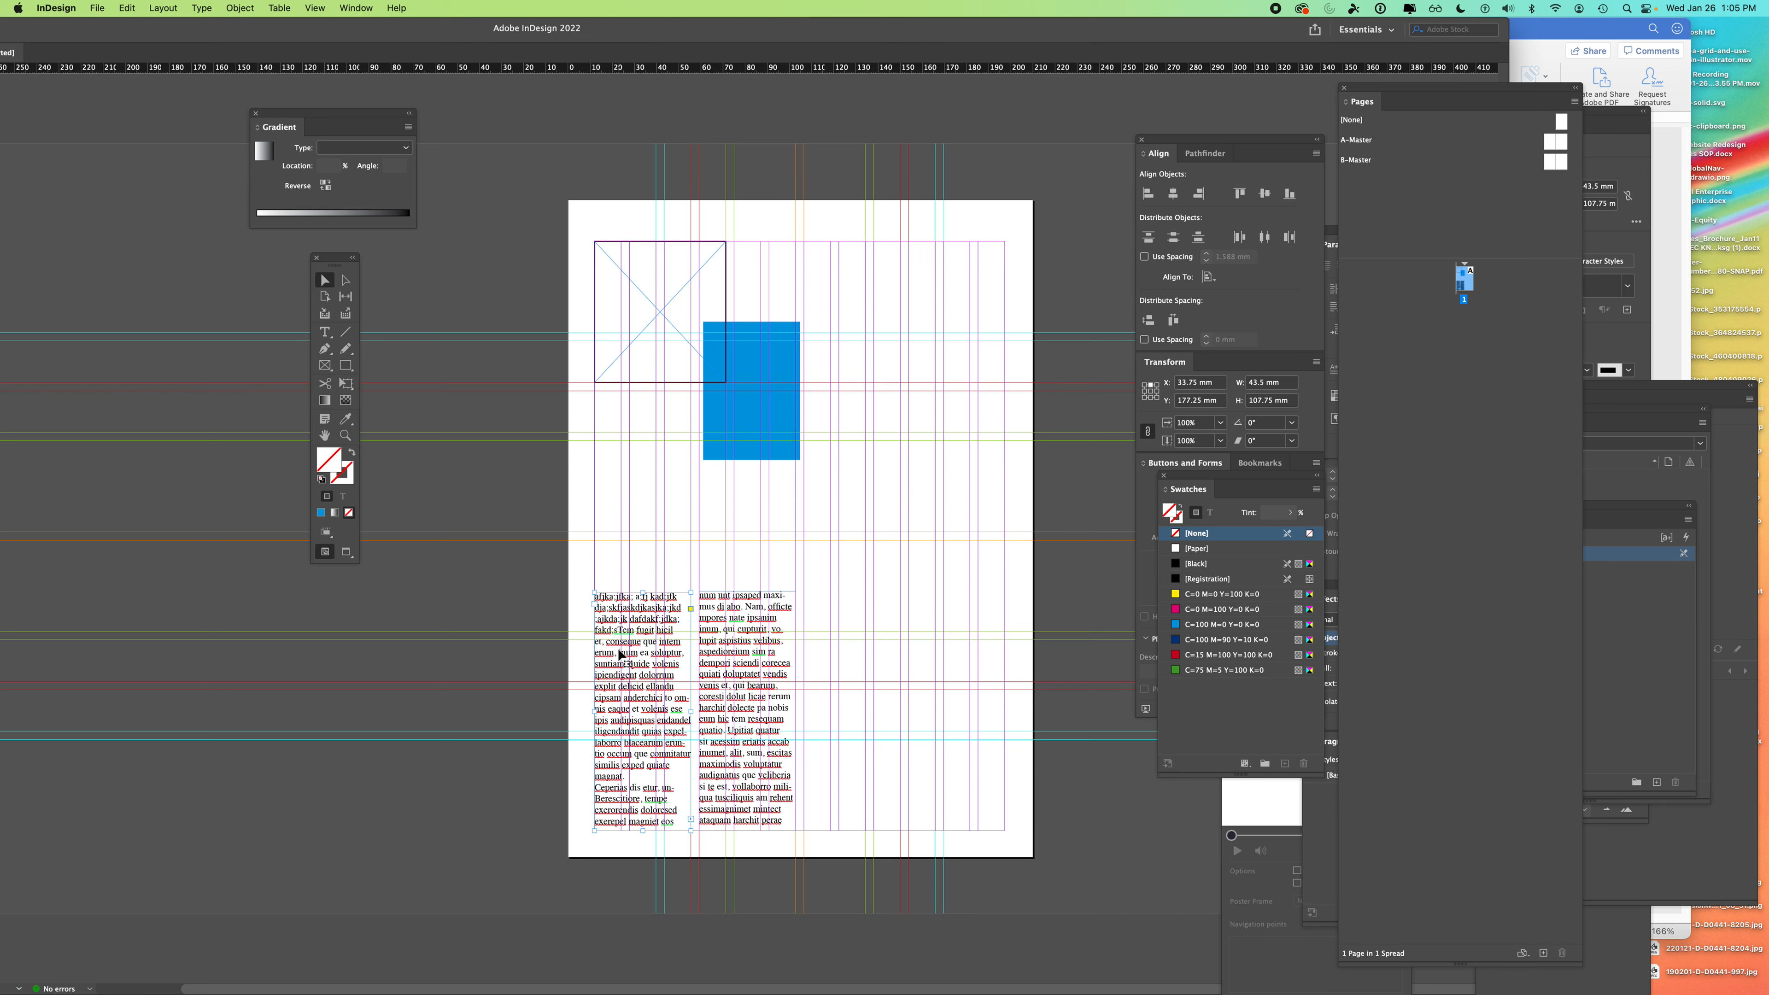
left_click(1207, 611)
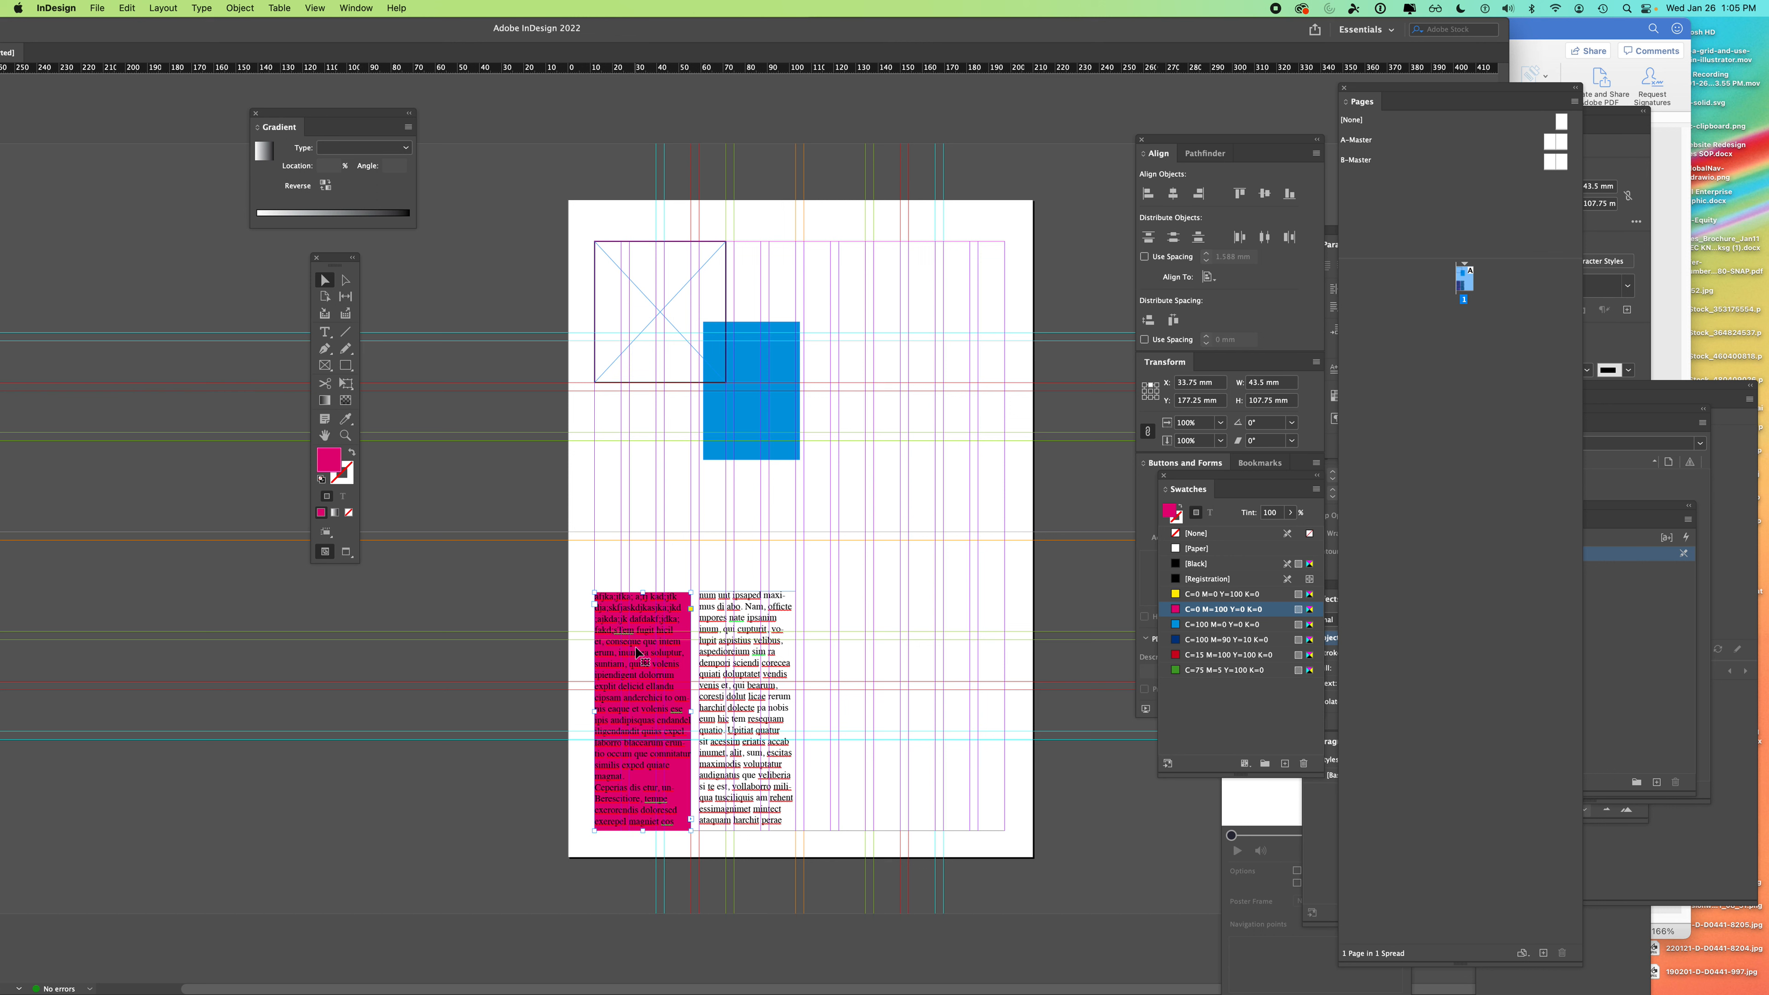
left_click(314, 8)
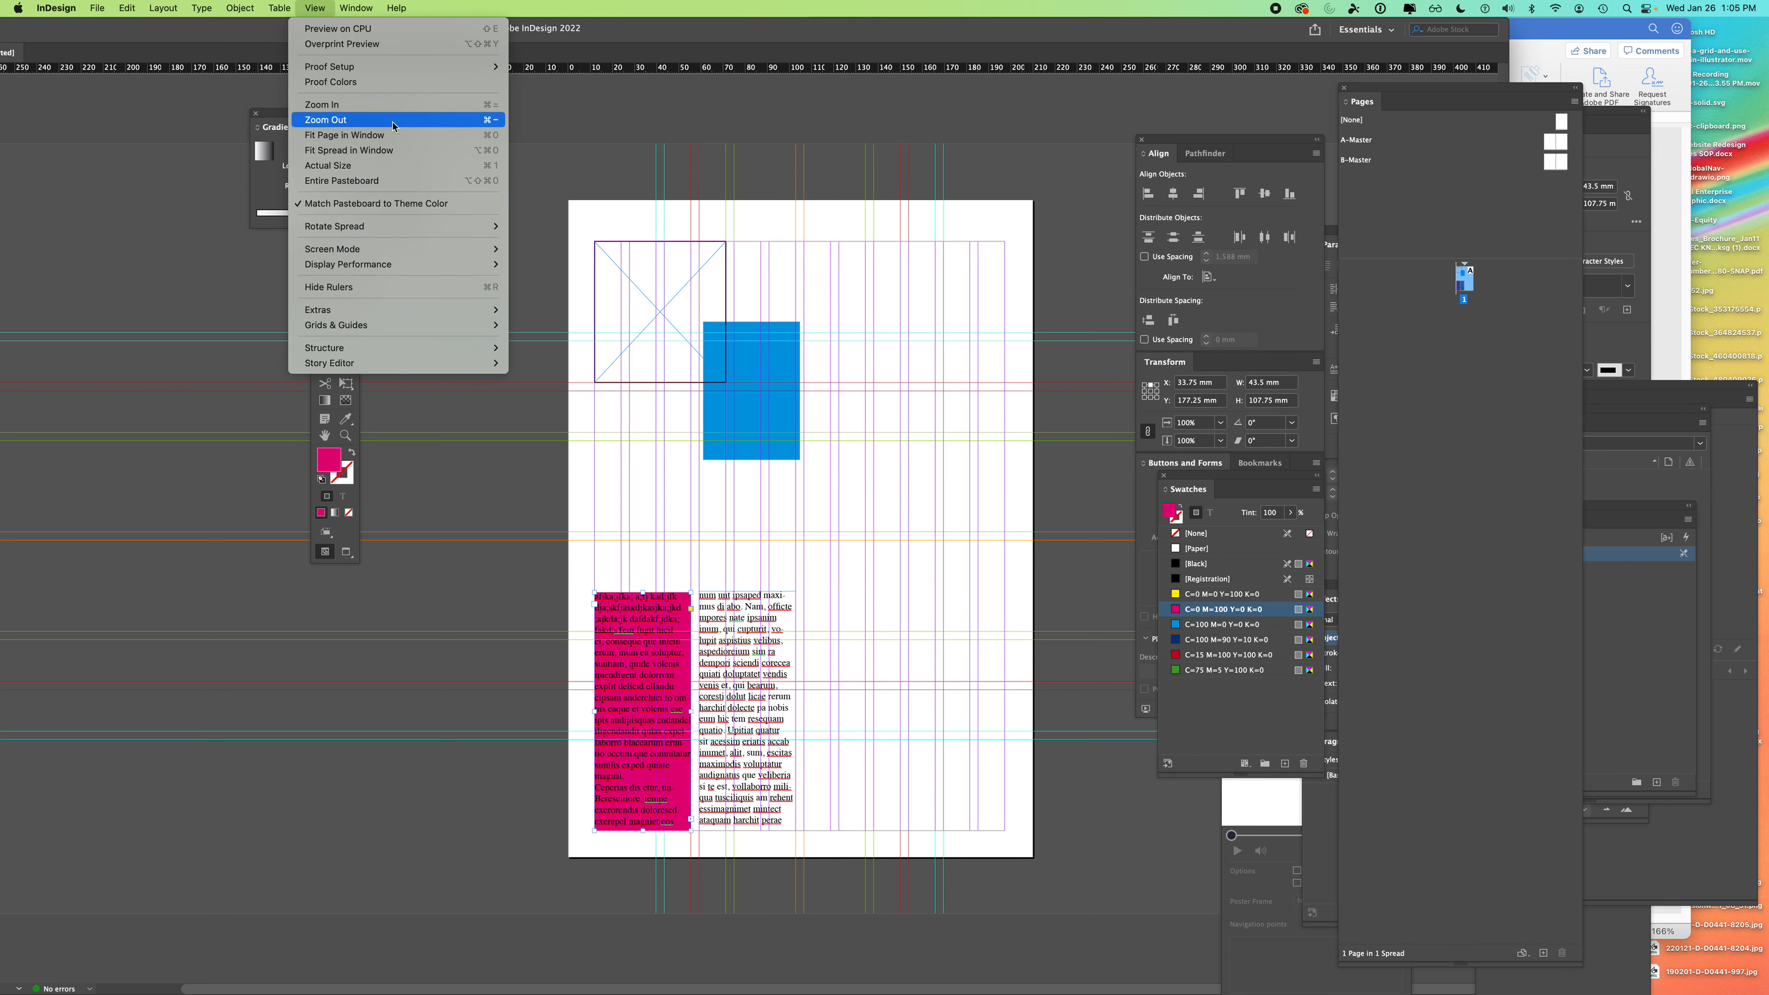
mouse_move(453, 325)
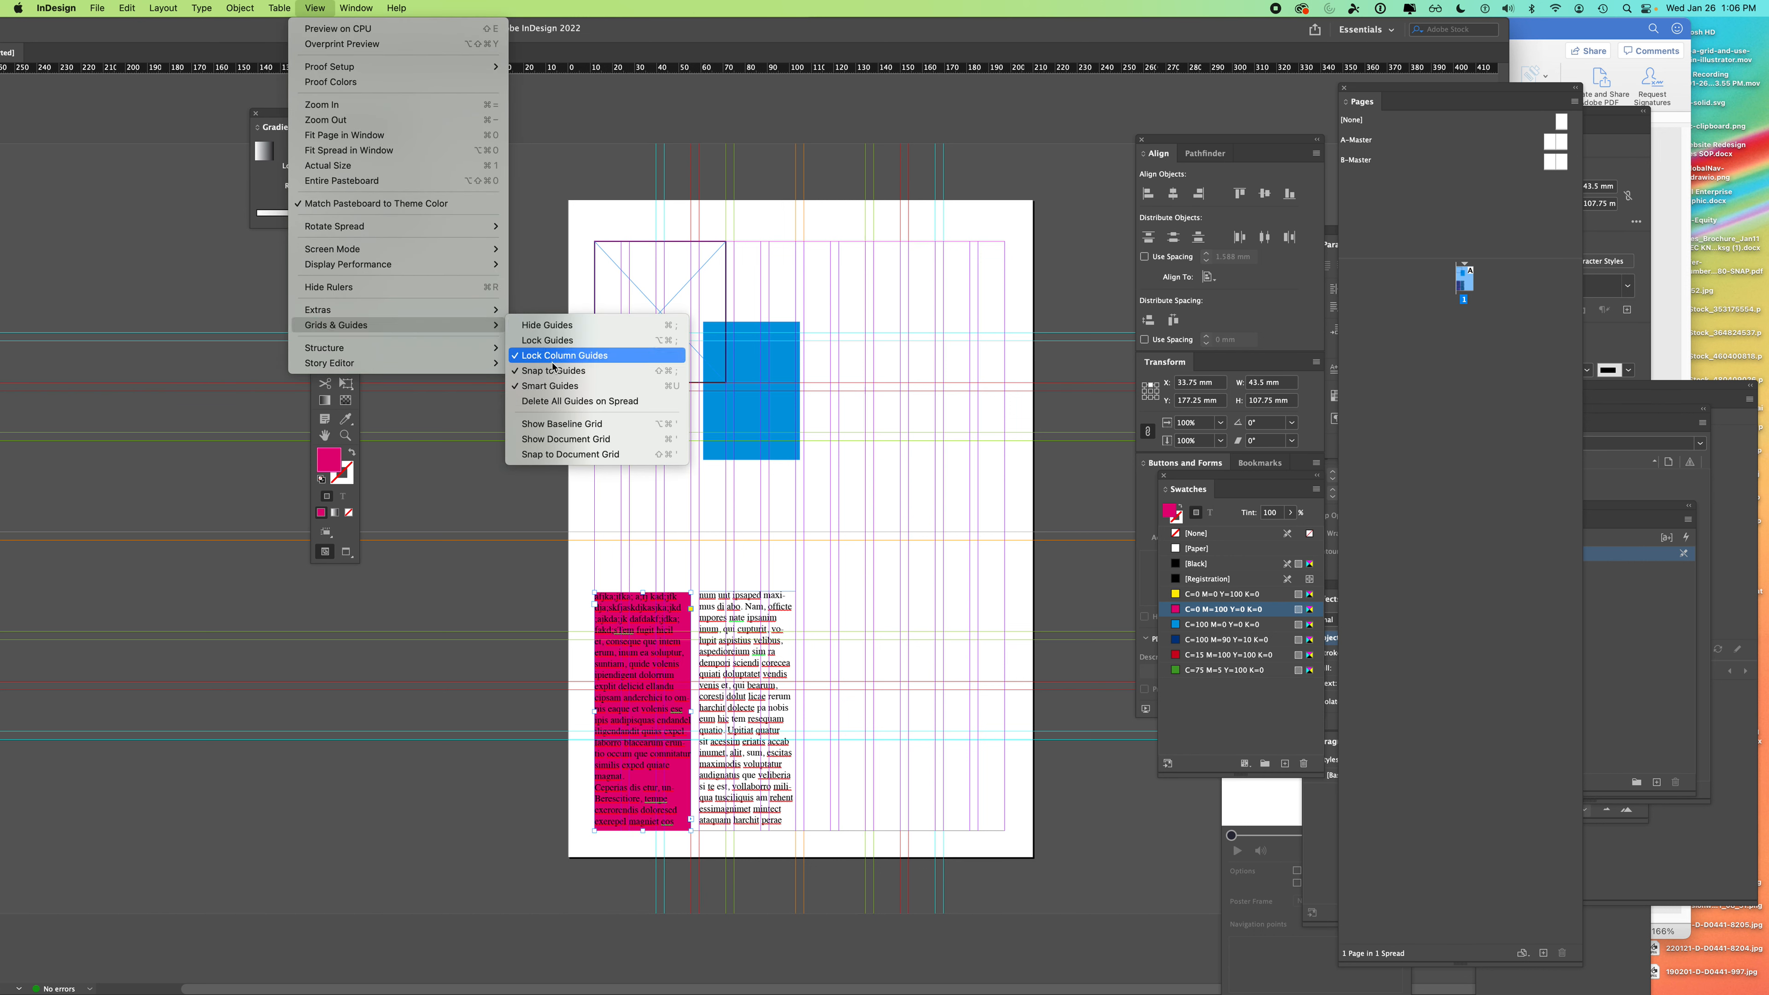
left_click(561, 326)
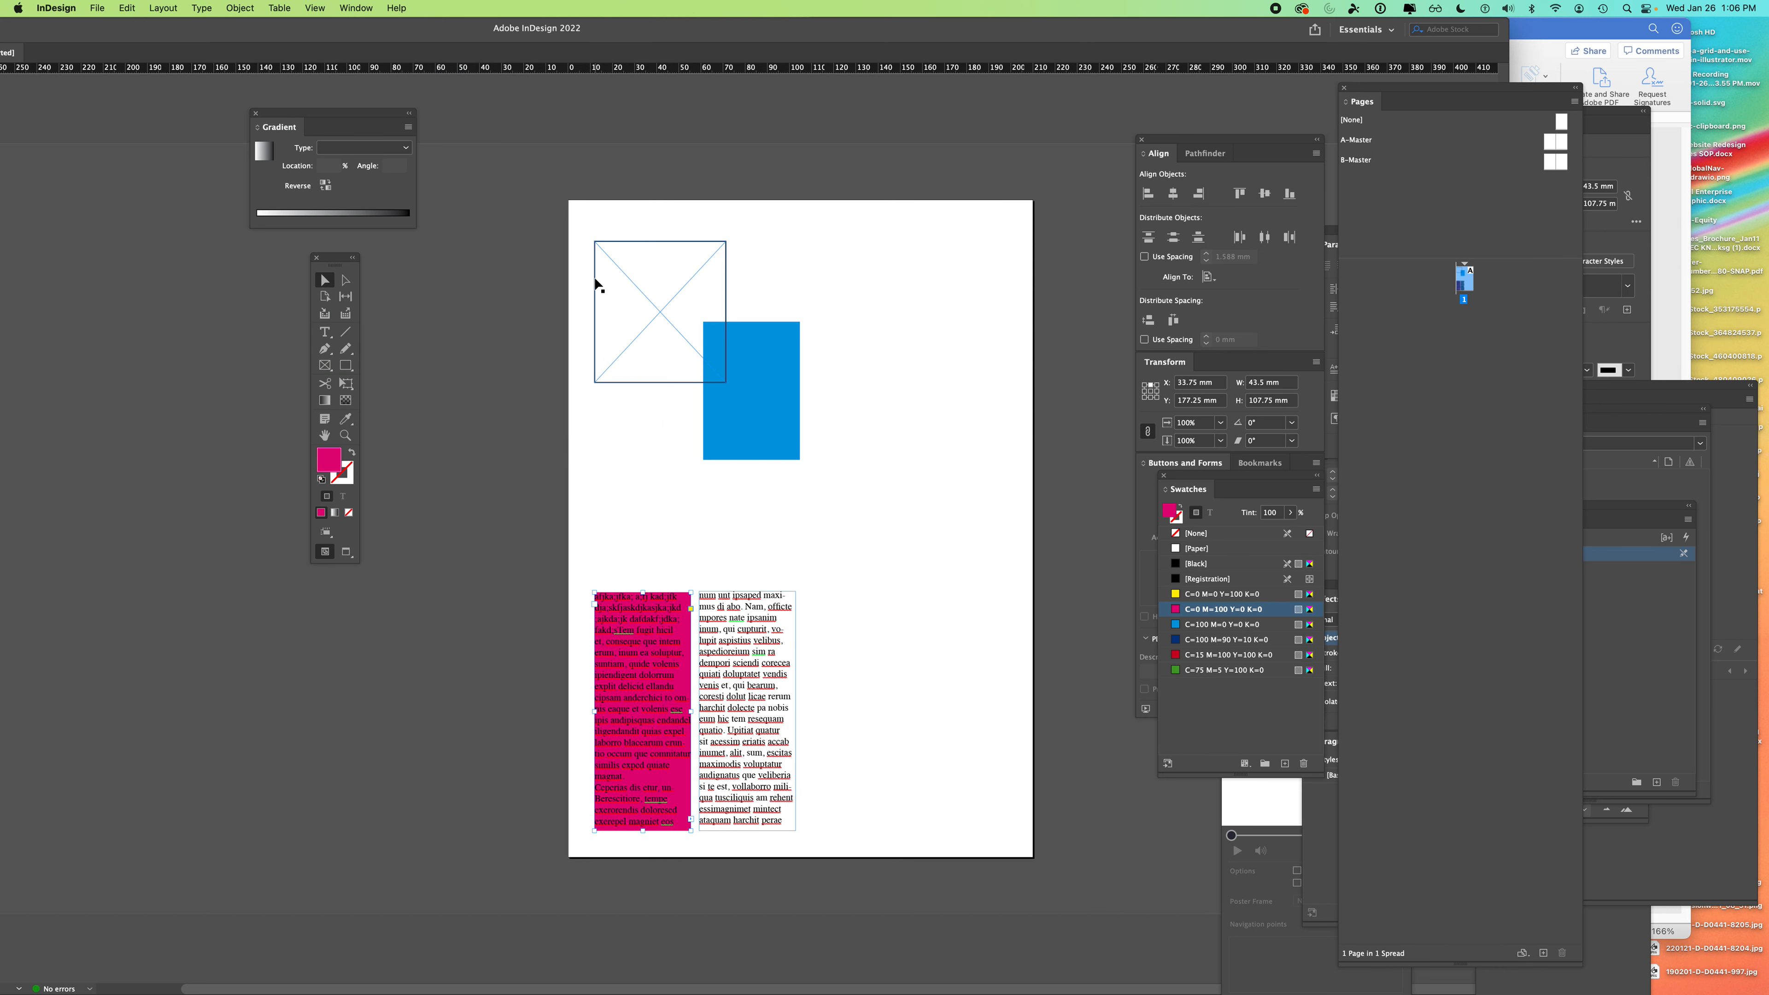
- With formatting applied to text, select all text in the threaded story and colour it [Paper]
key("super+semicolon")
key("super+semicolon")
left_click(416, 587)
left_click(342, 496)
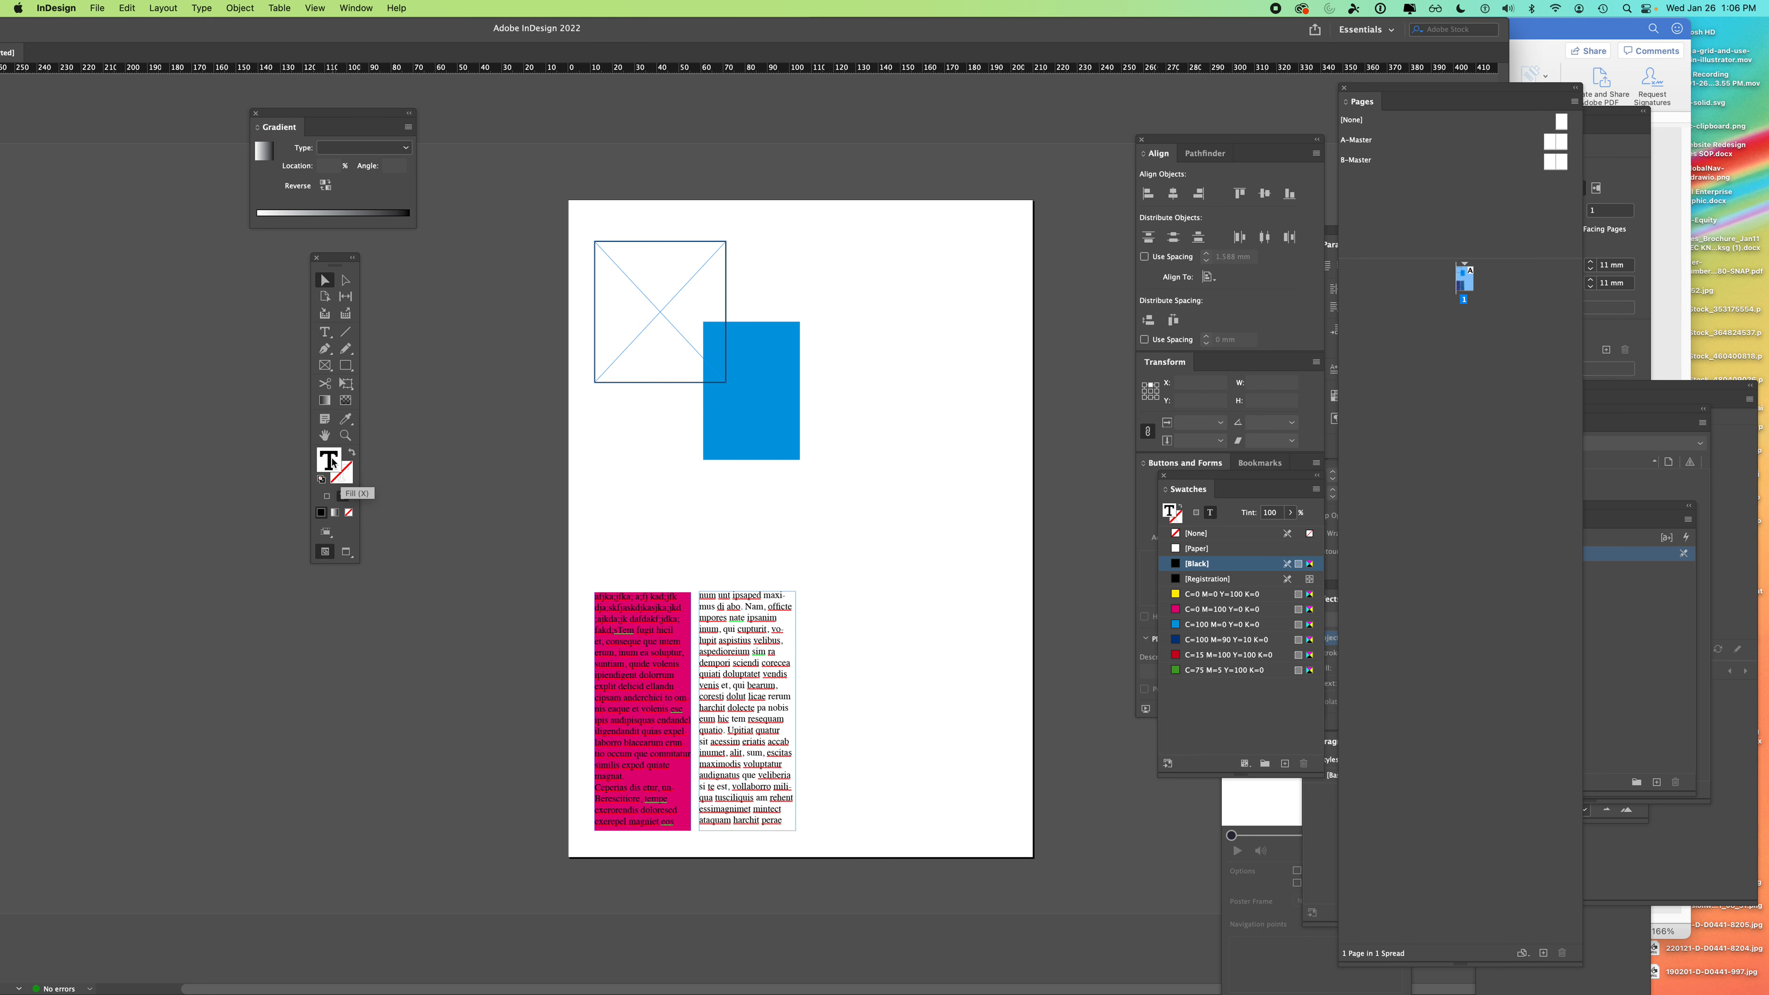
left_click(612, 621)
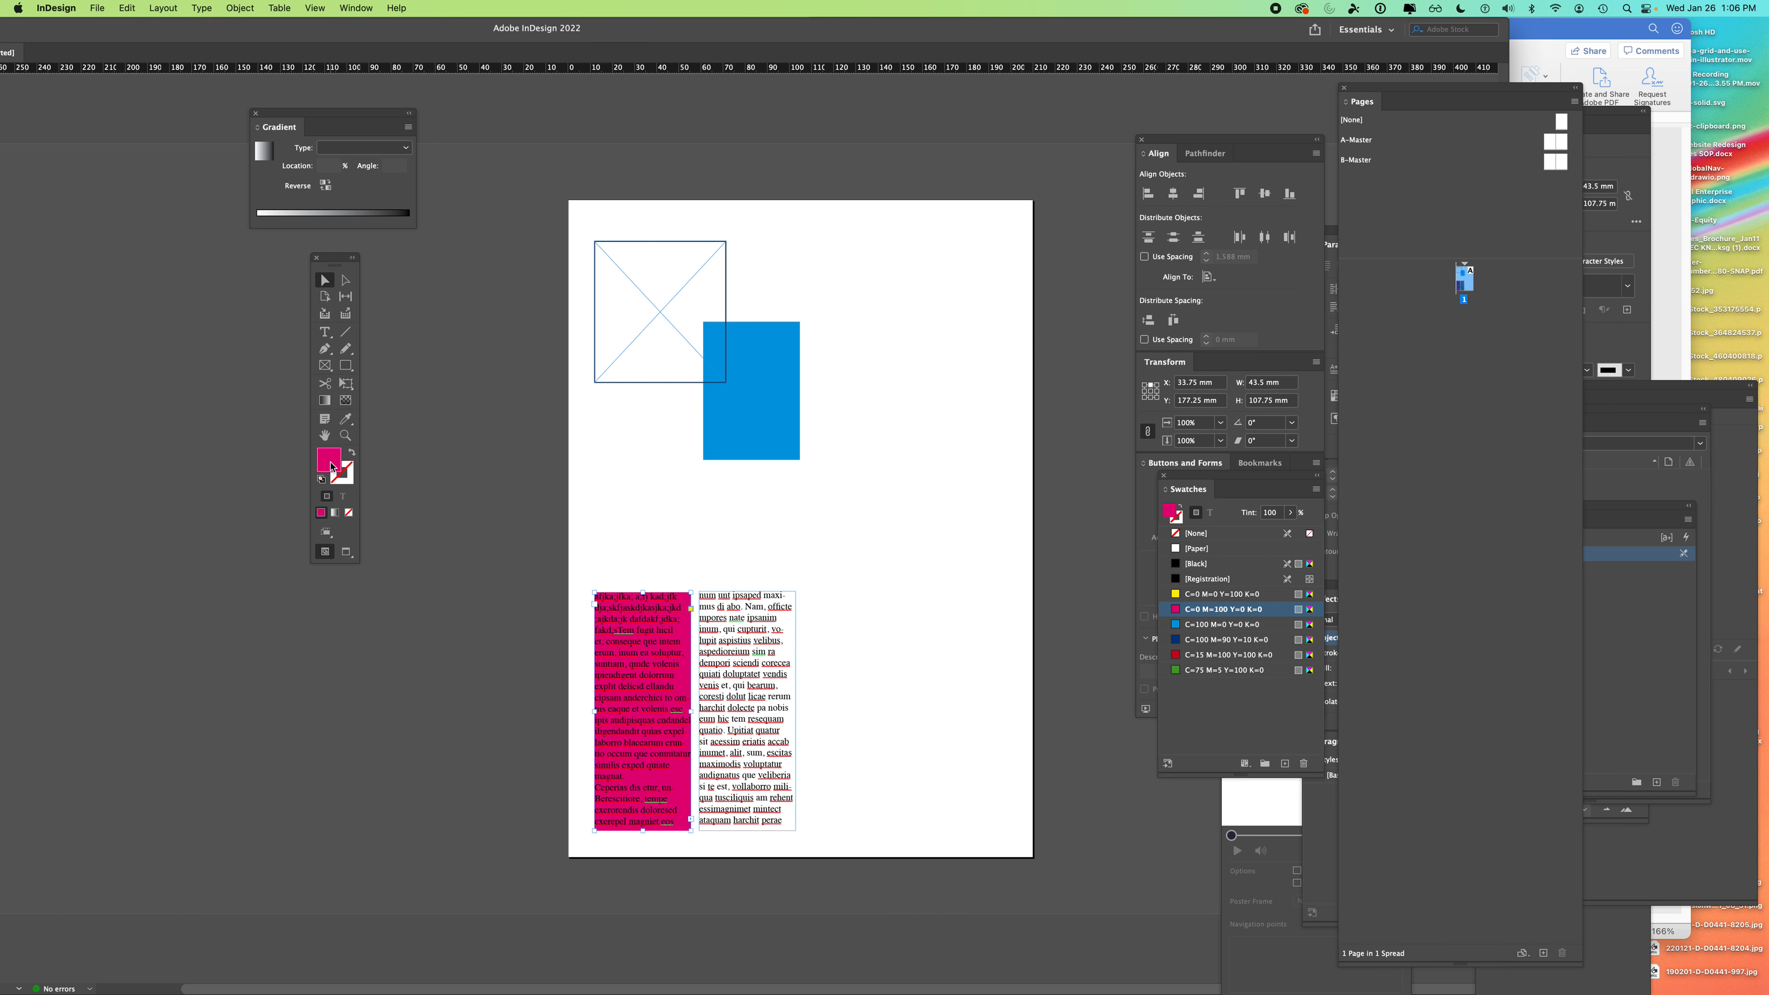
key("t")
double_click(610, 605)
triple_click(609, 606)
double_click(610, 607)
key("super+a")
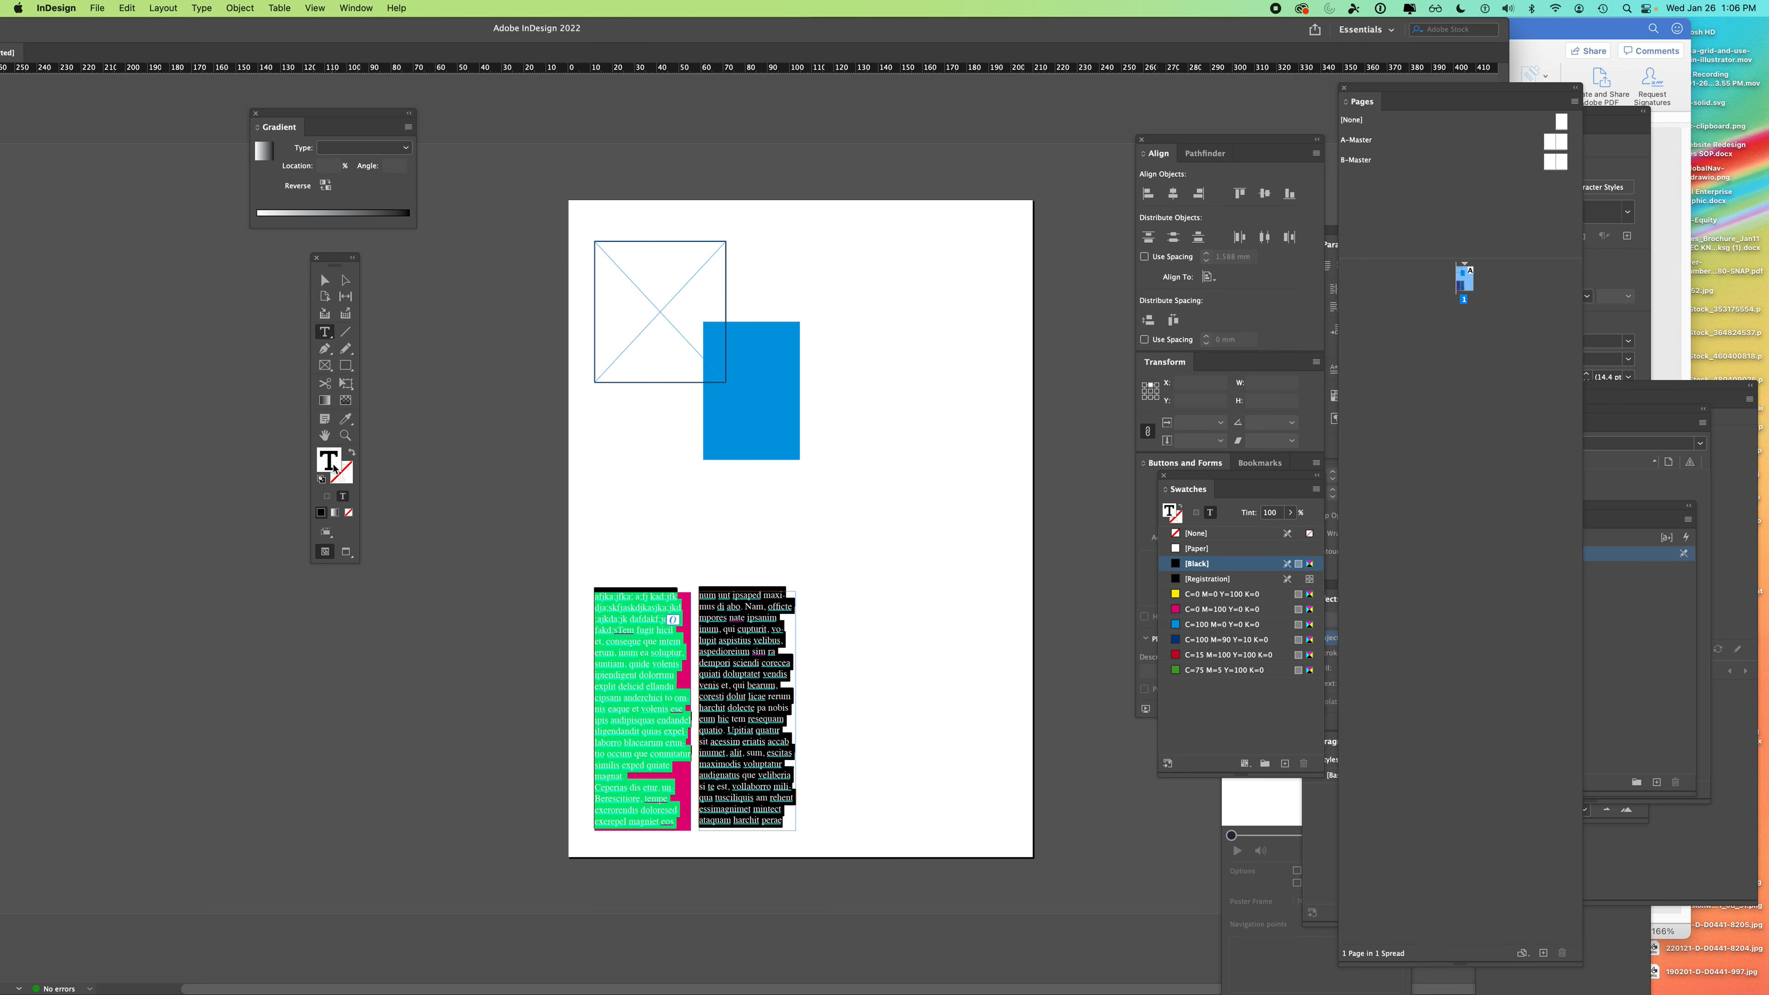
left_click(1176, 550)
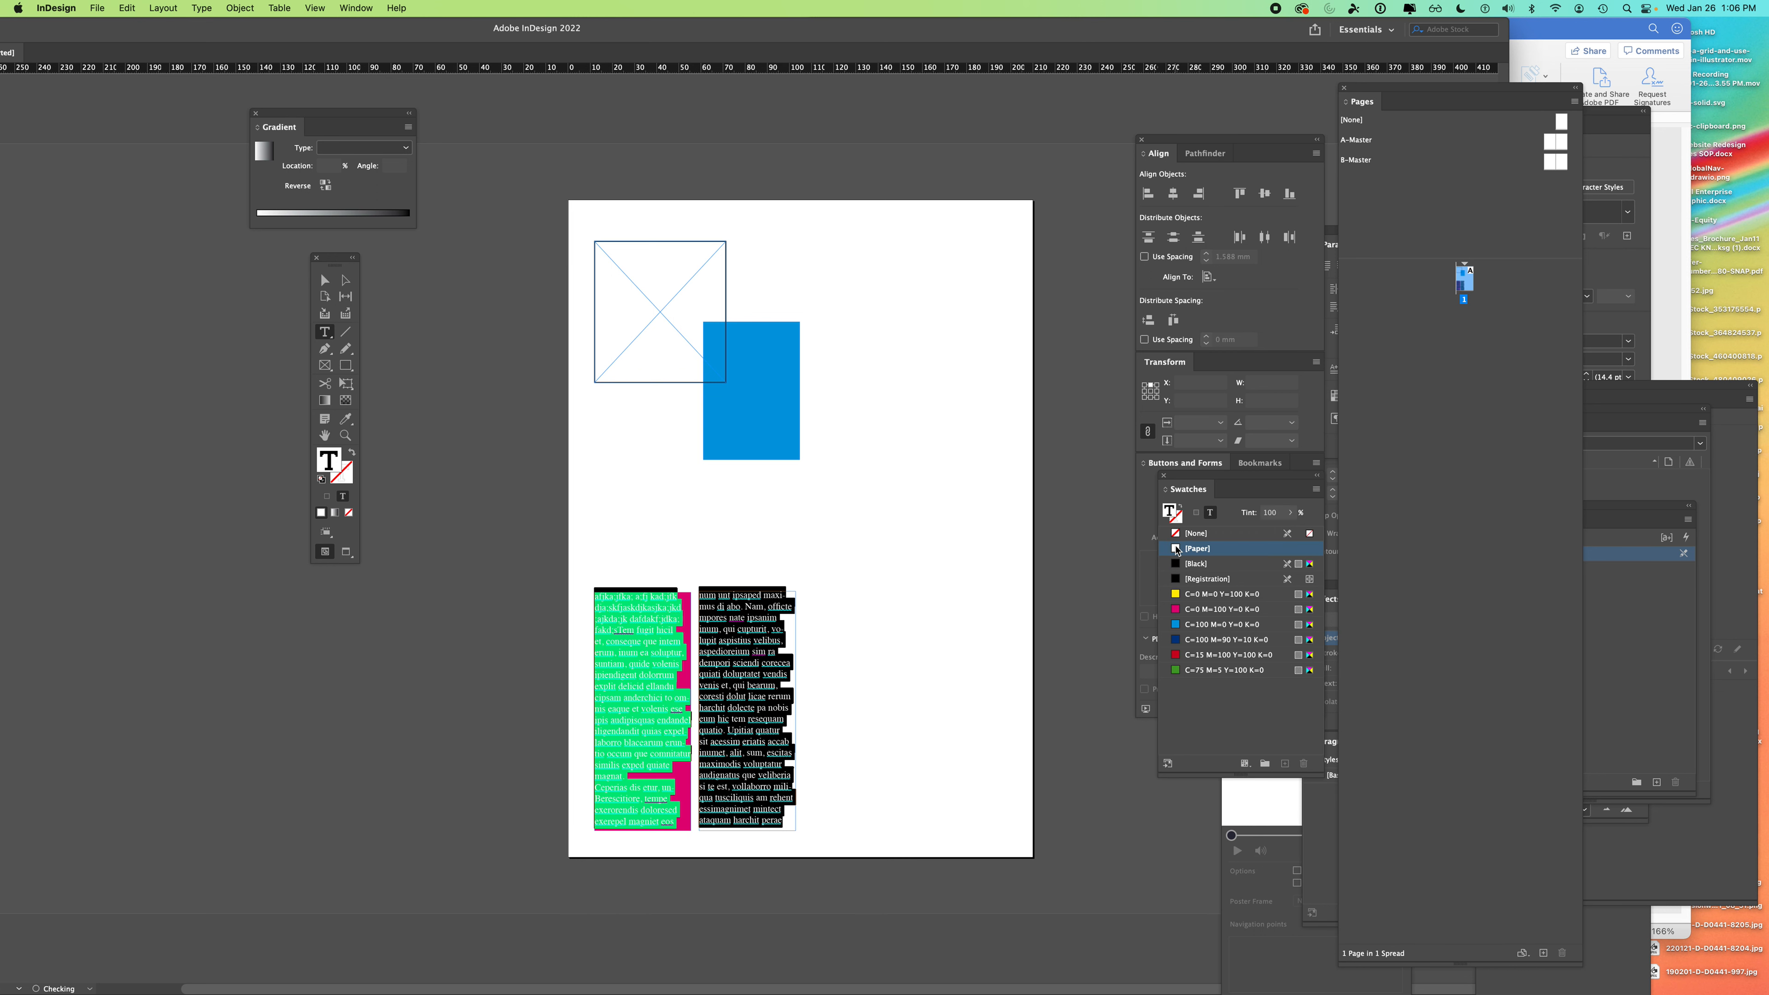
key("Escape")
left_click(388, 302)
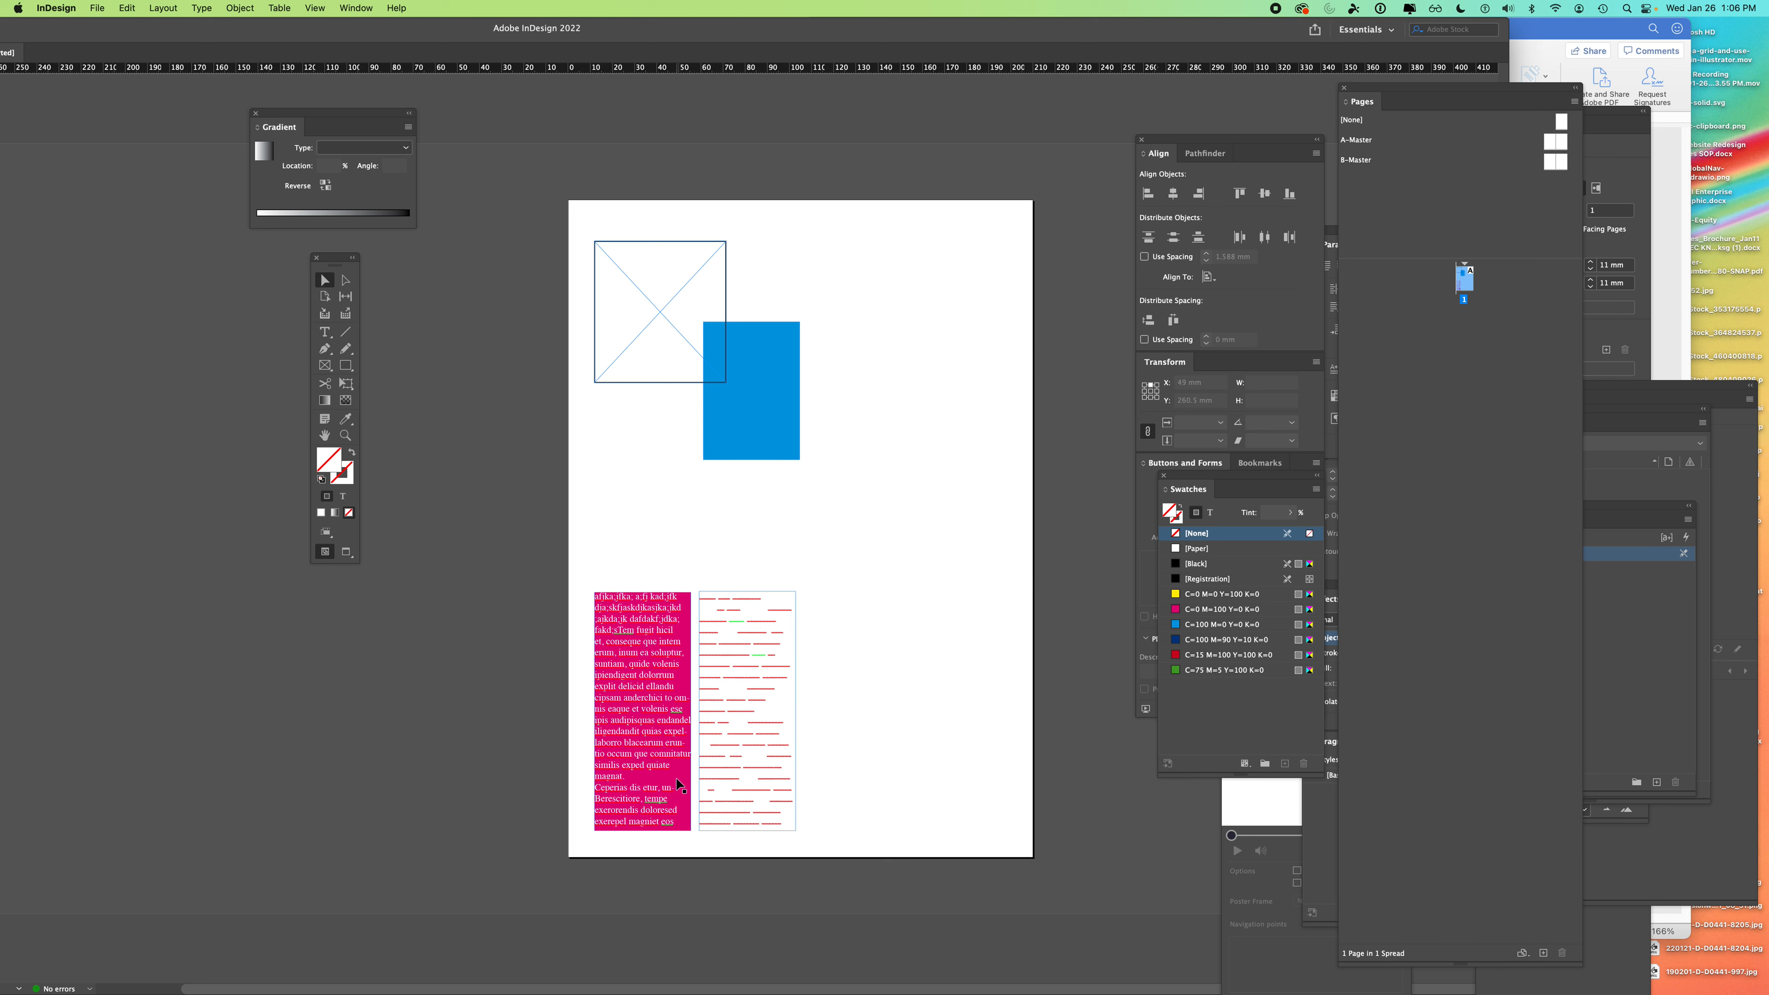
- Move the blue rectangle onto the right text column and use Object > Arrange > Send to Back
left_click(762, 715)
left_click_drag(742, 413, 764, 630)
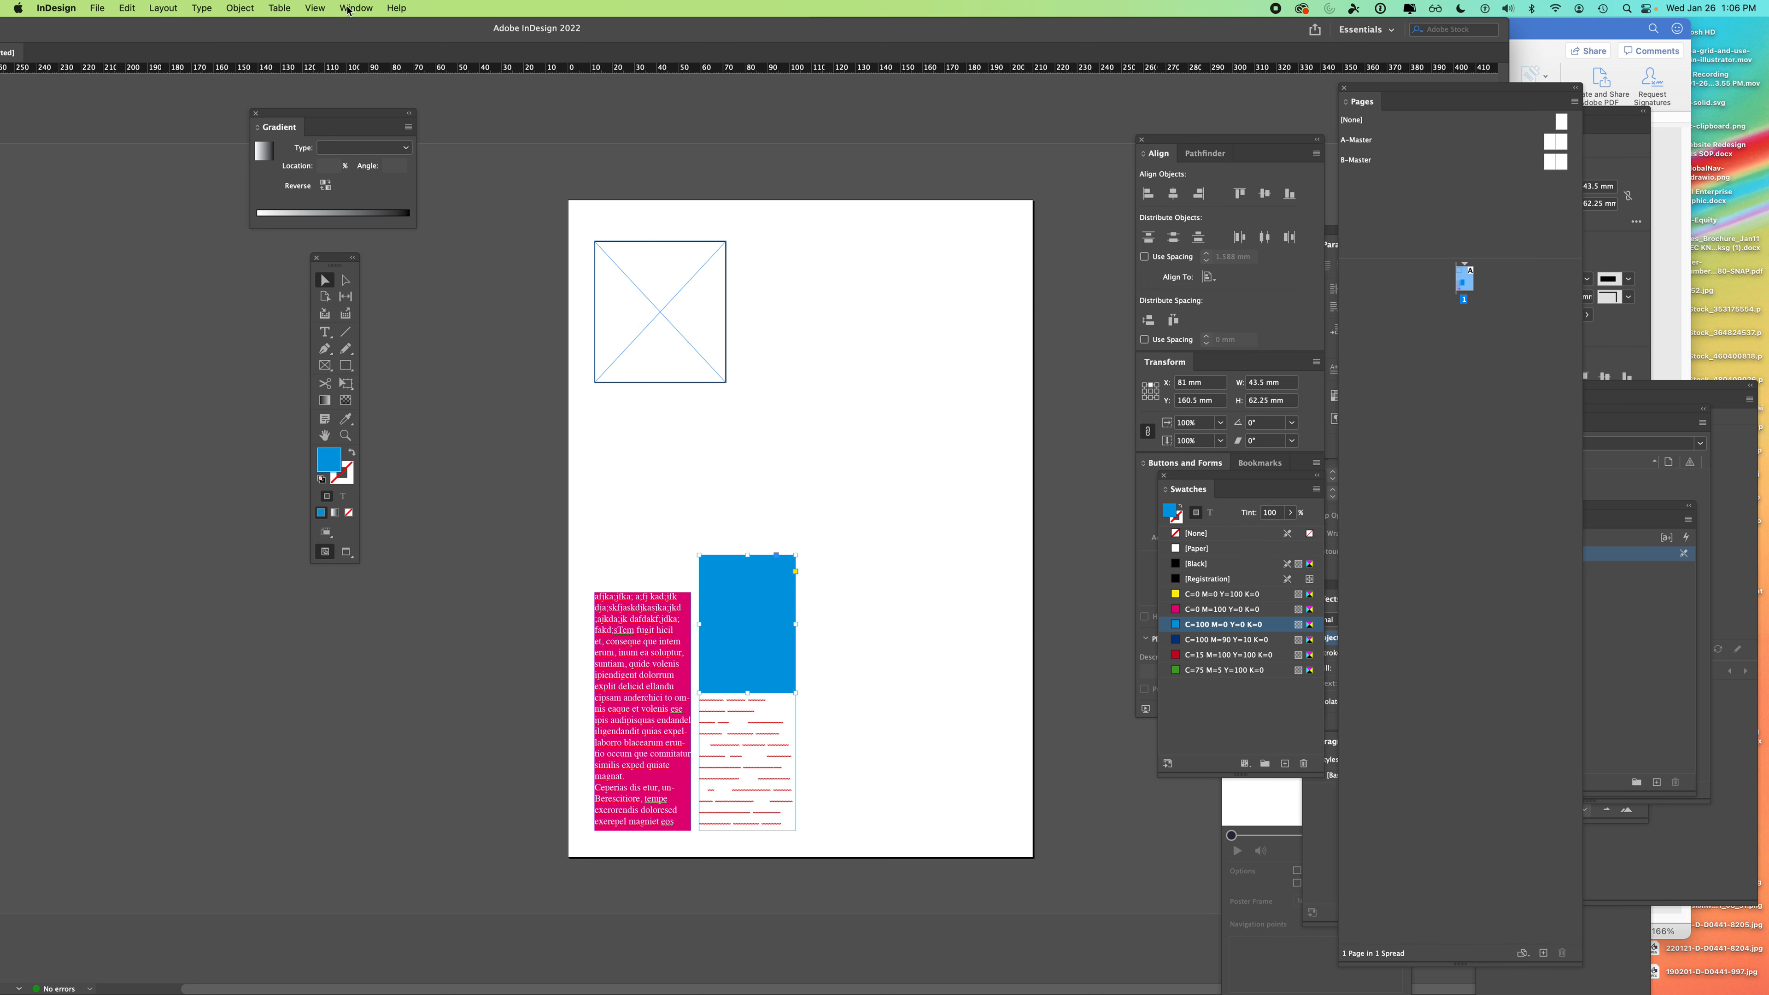
left_click(238, 9)
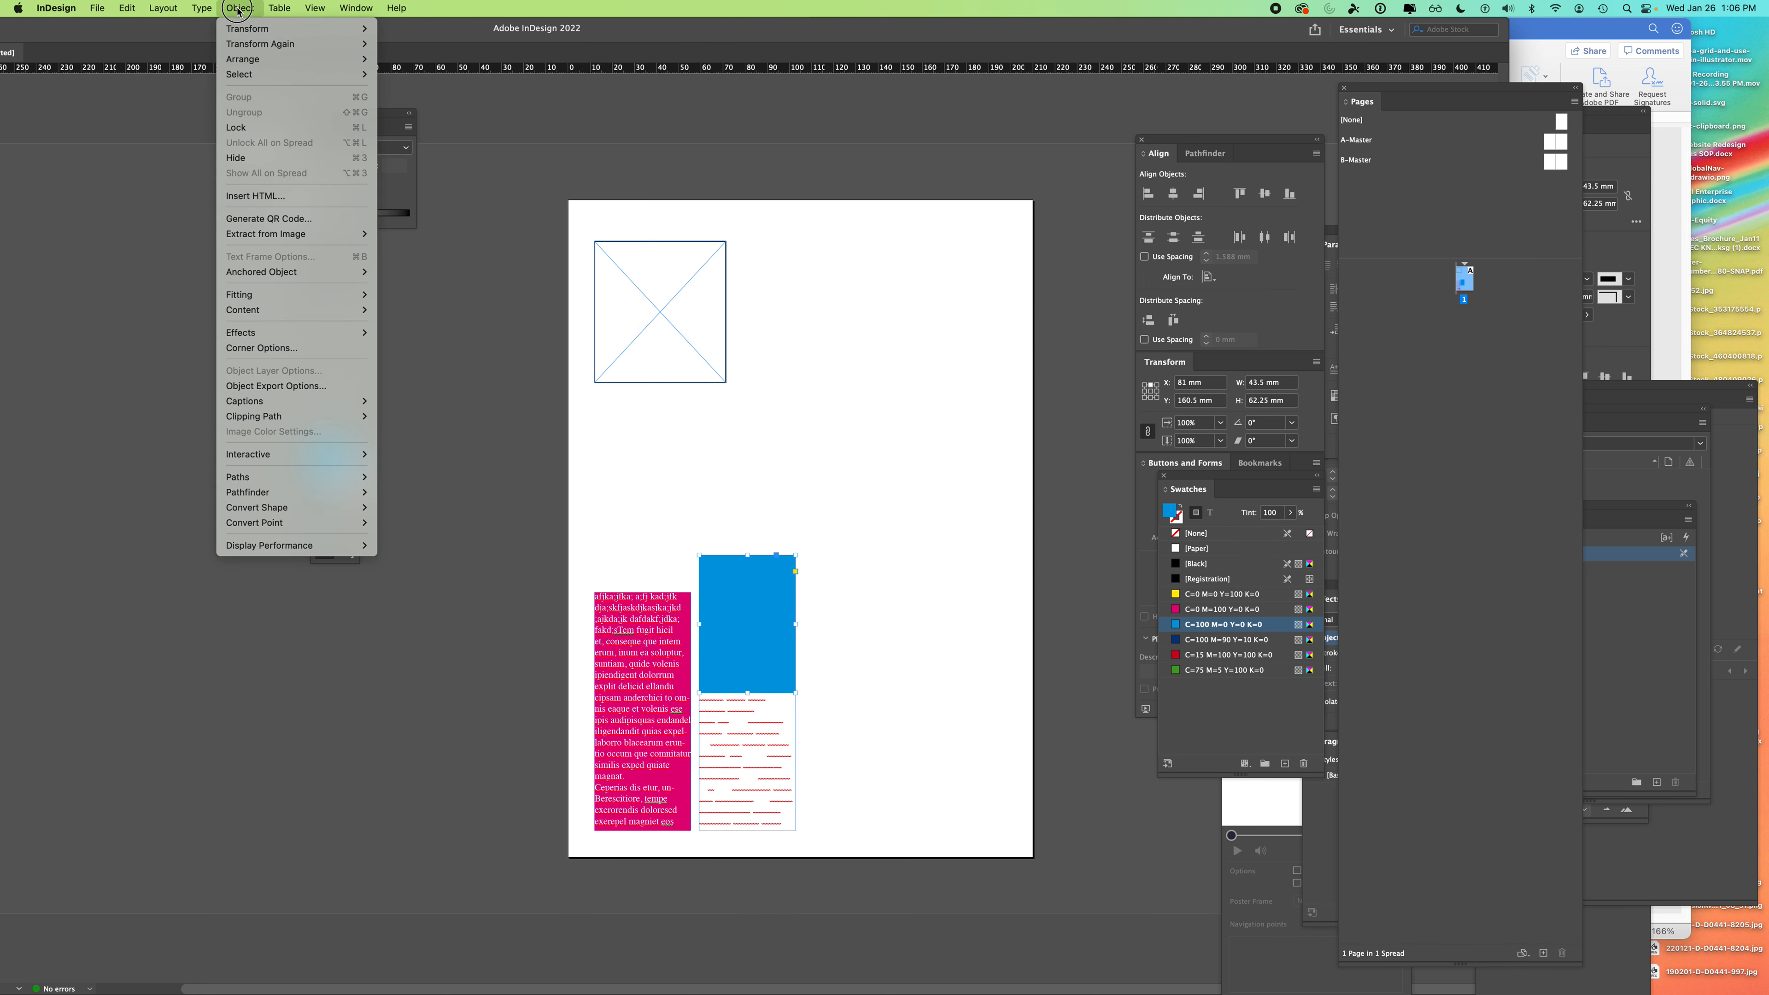
mouse_move(249, 61)
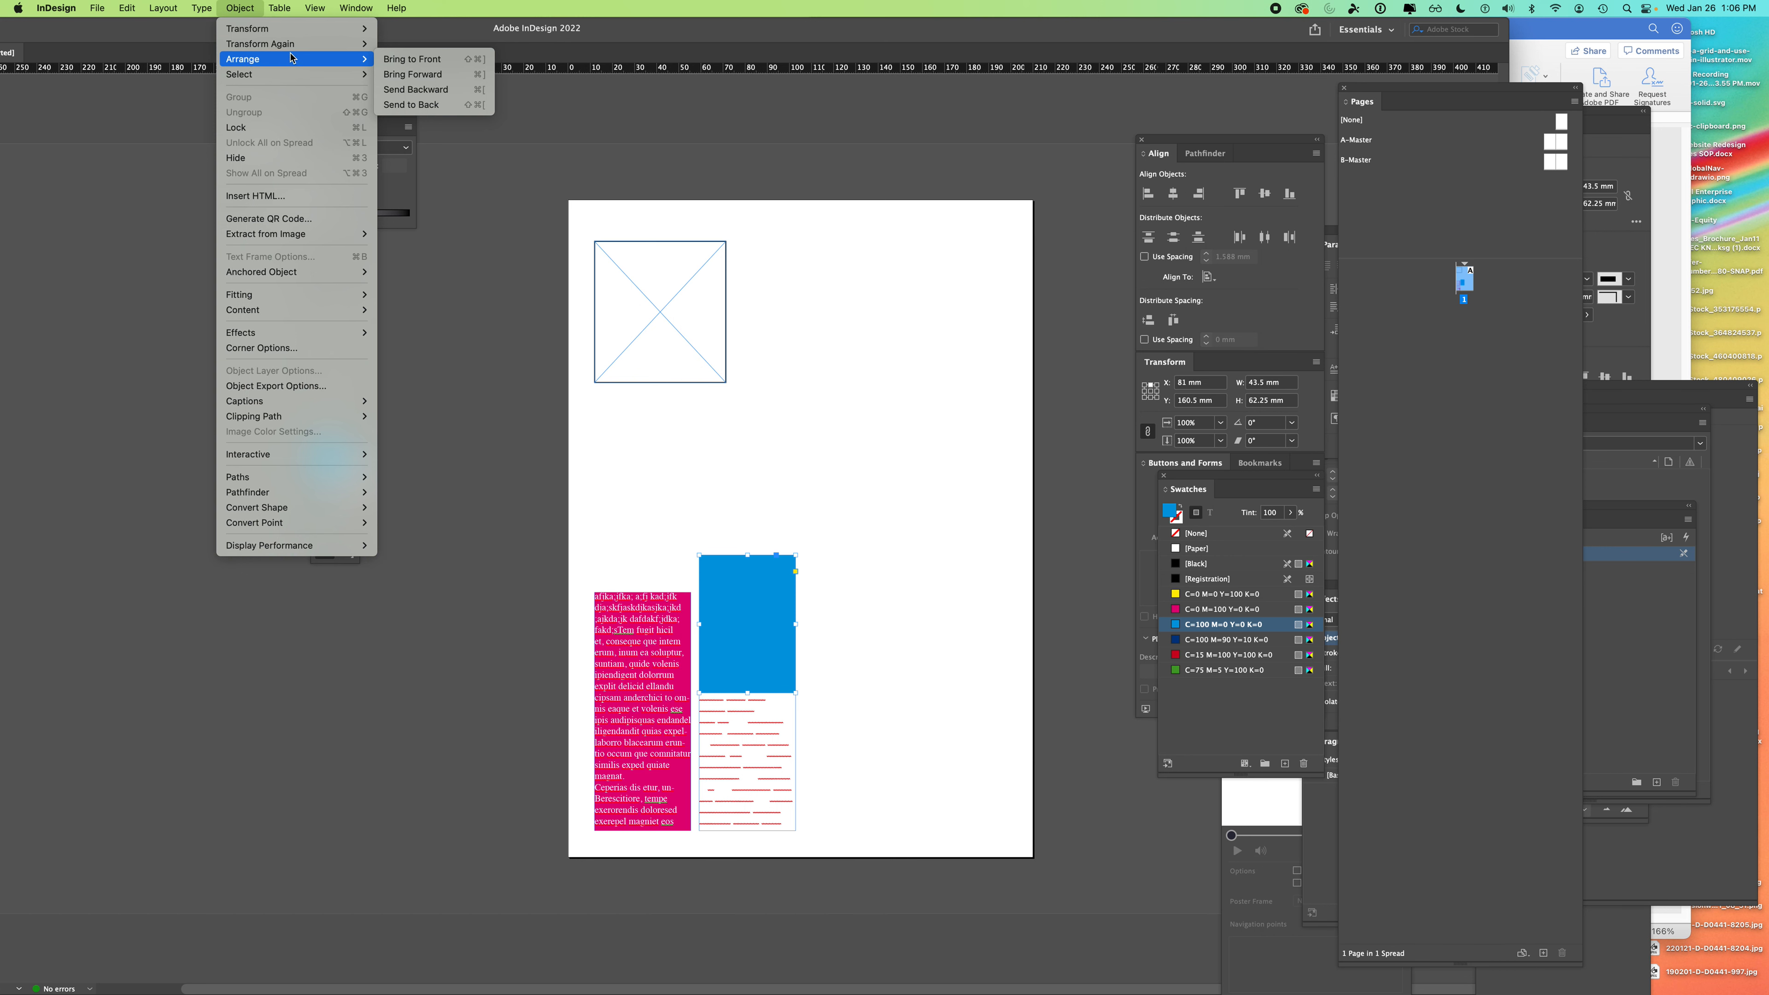
left_click(429, 112)
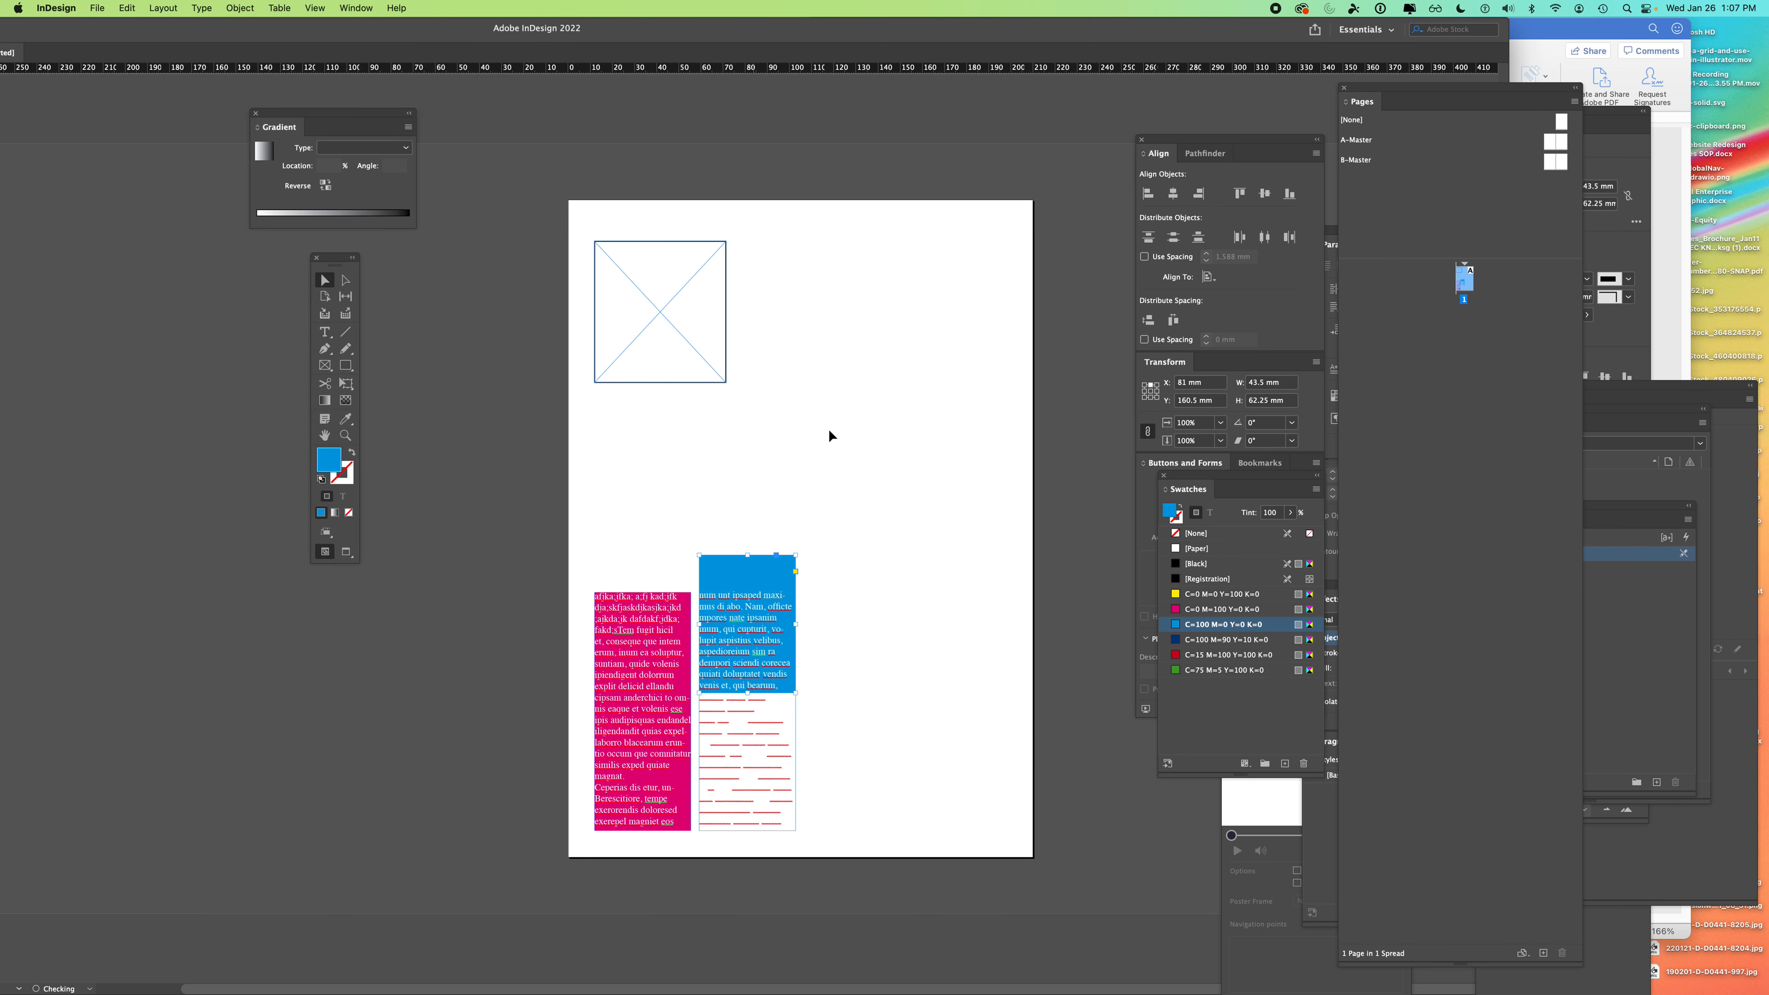
- Stretch the blue rectangle down to 43.5 × 108.25 mm to back the whole right column
left_click_drag(745, 673, 755, 651)
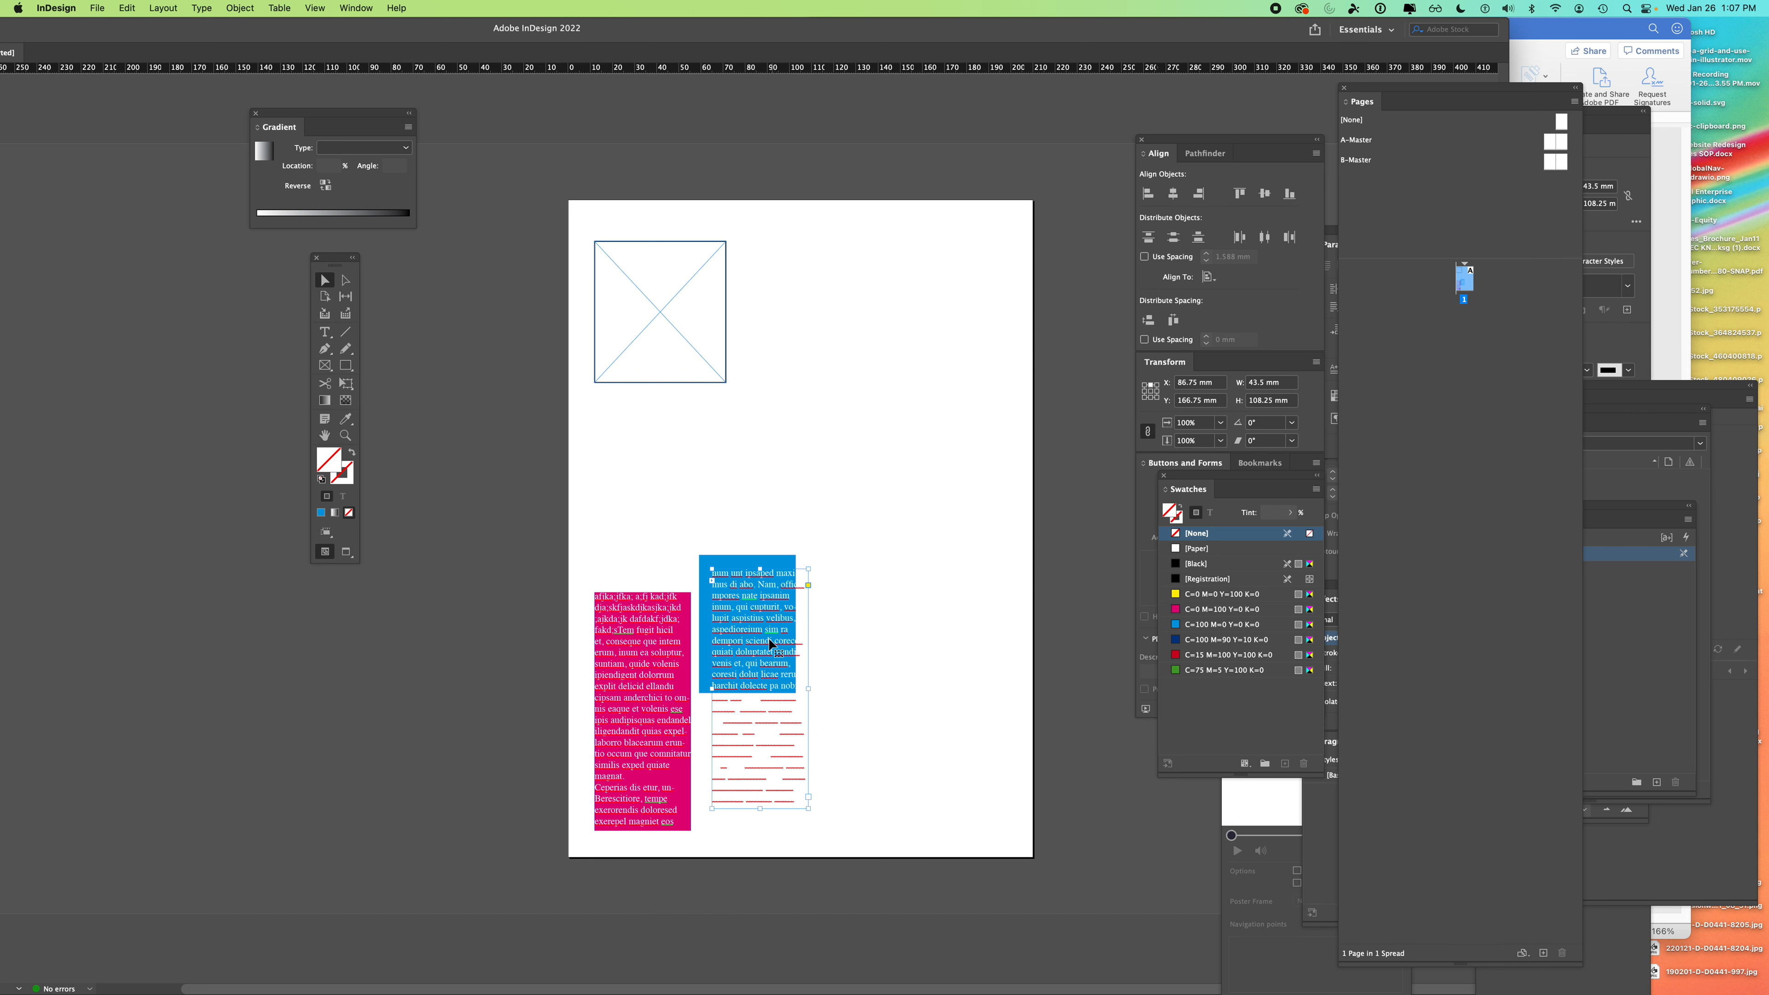
left_click(715, 690)
left_click_drag(747, 692, 747, 830)
left_click(895, 800)
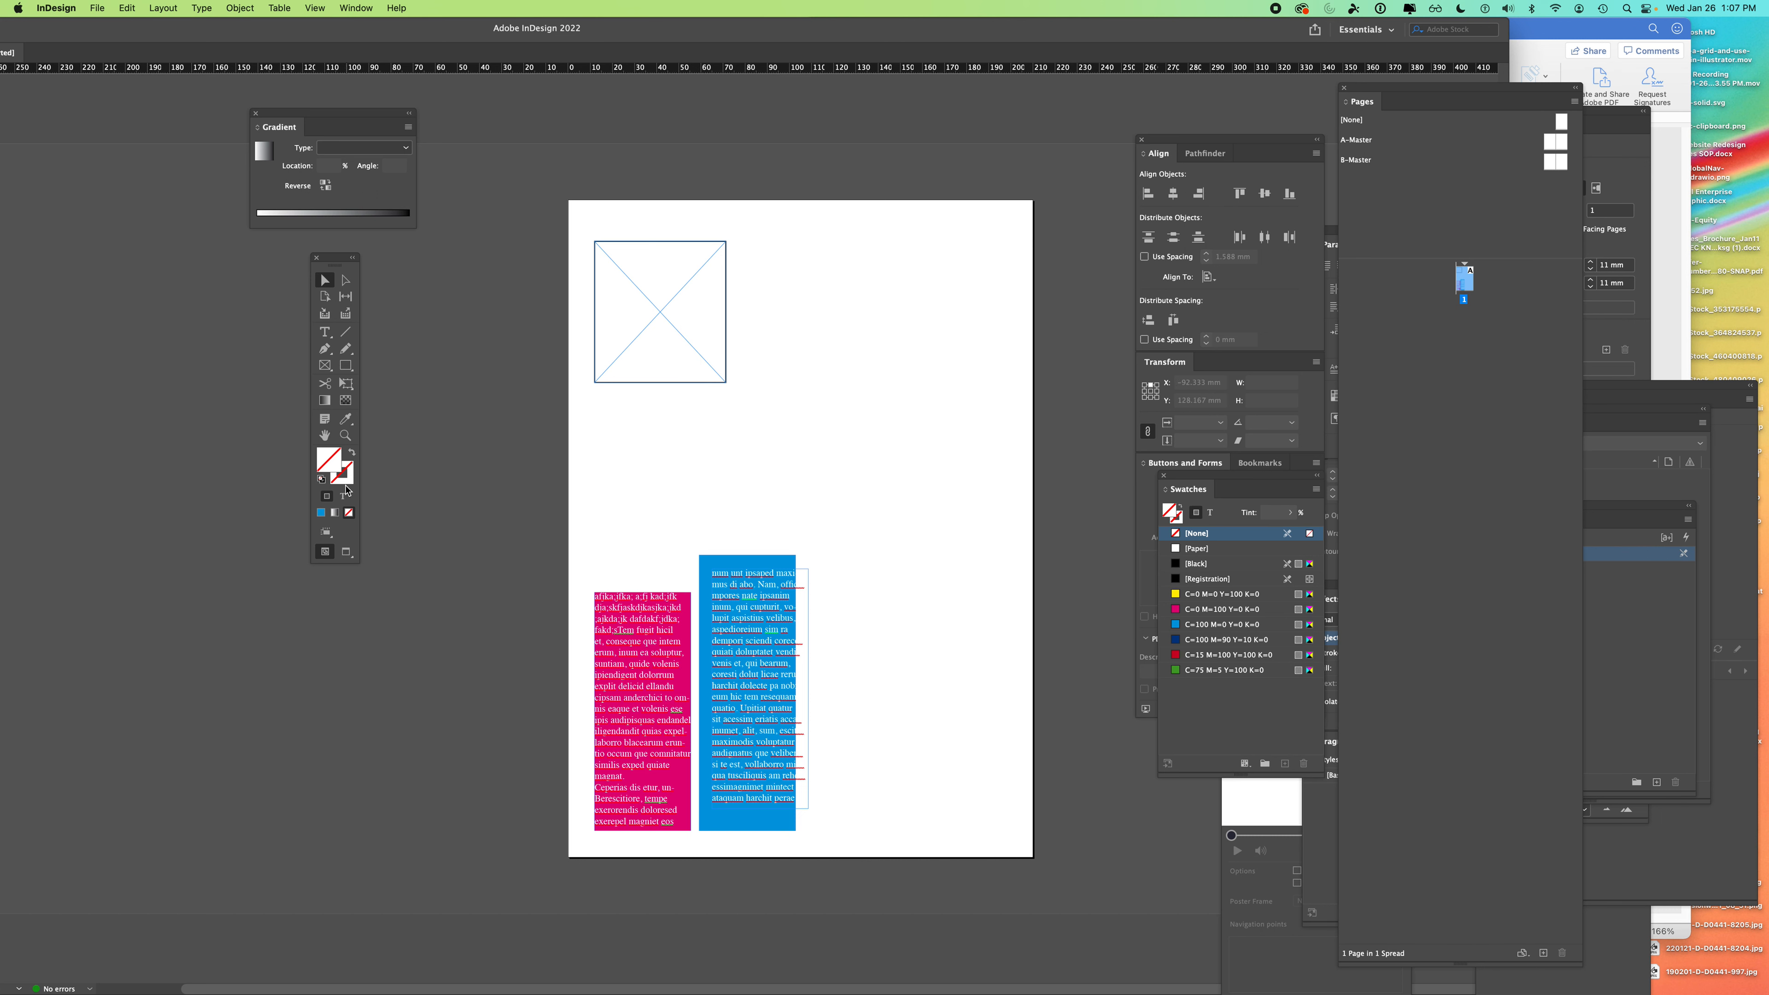
- With formatting applied to text, select a word in the magenta column using the Type tool
left_click(344, 500)
left_click(724, 599)
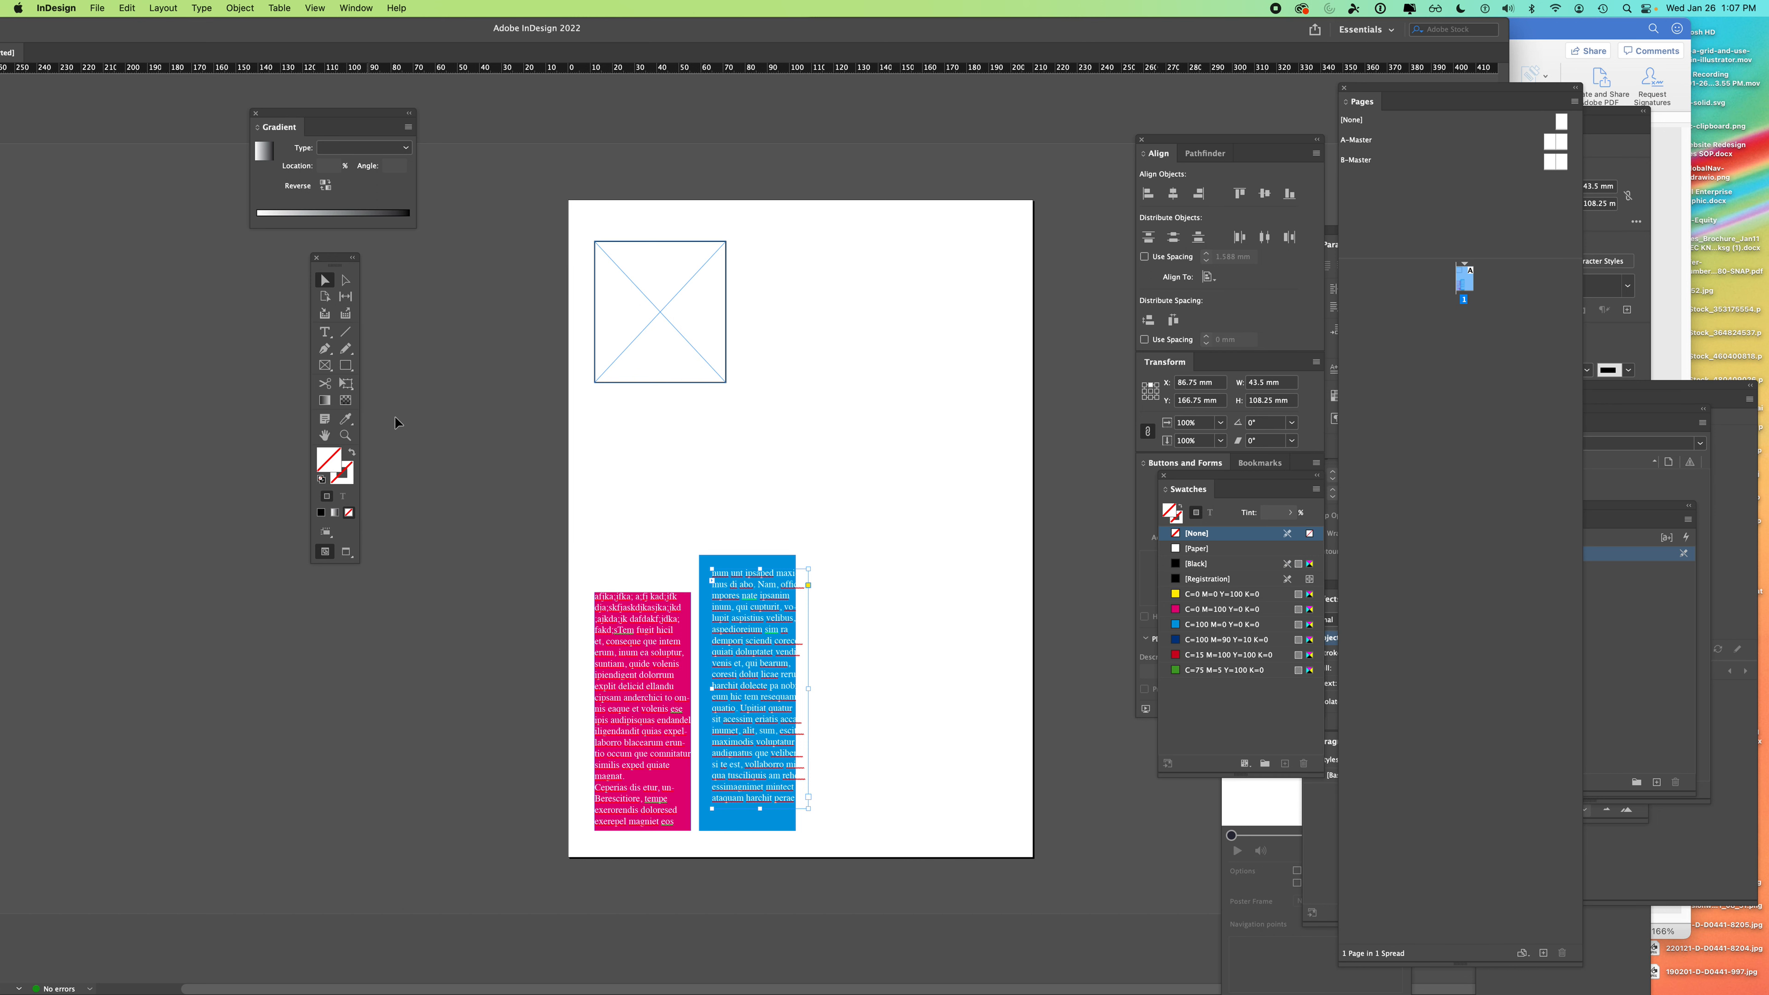
left_click(325, 331)
mouse_move(626, 695)
left_mouse_down()
mouse_move(664, 698)
mouse_move(623, 698)
left_mouse_up()
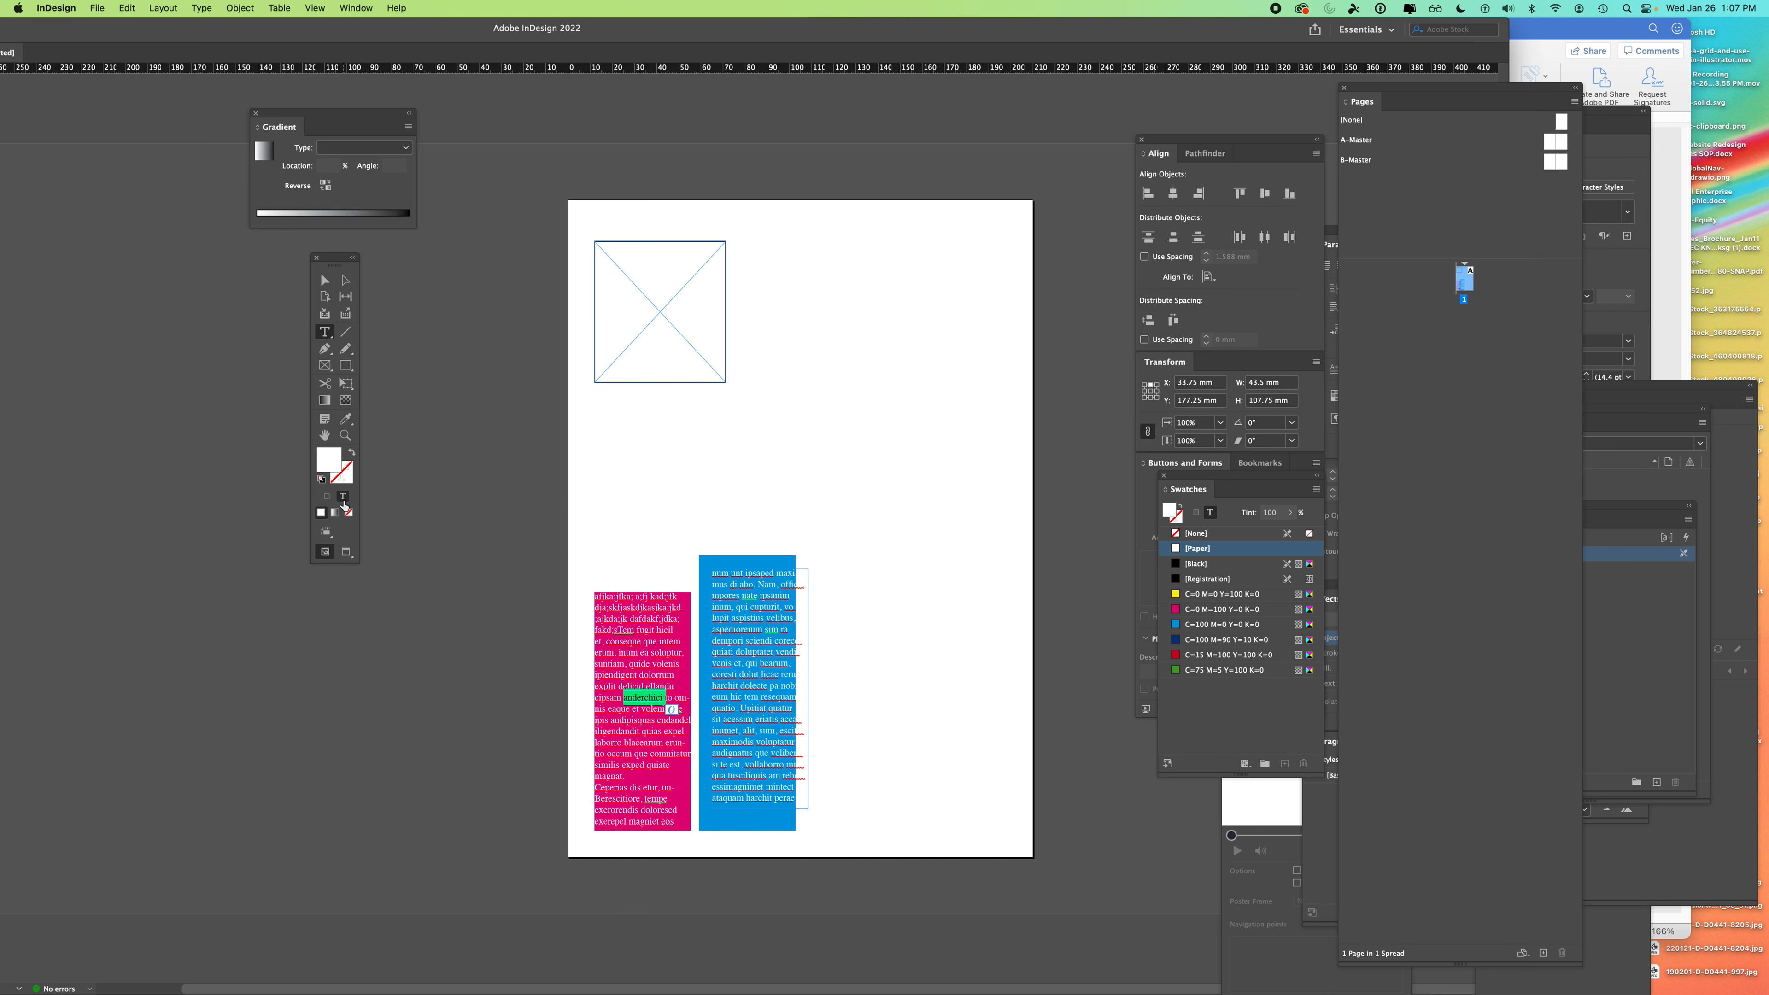
- Colour the selected word green and exit text editing
left_click(1203, 670)
key("Escape")
left_click(406, 369)
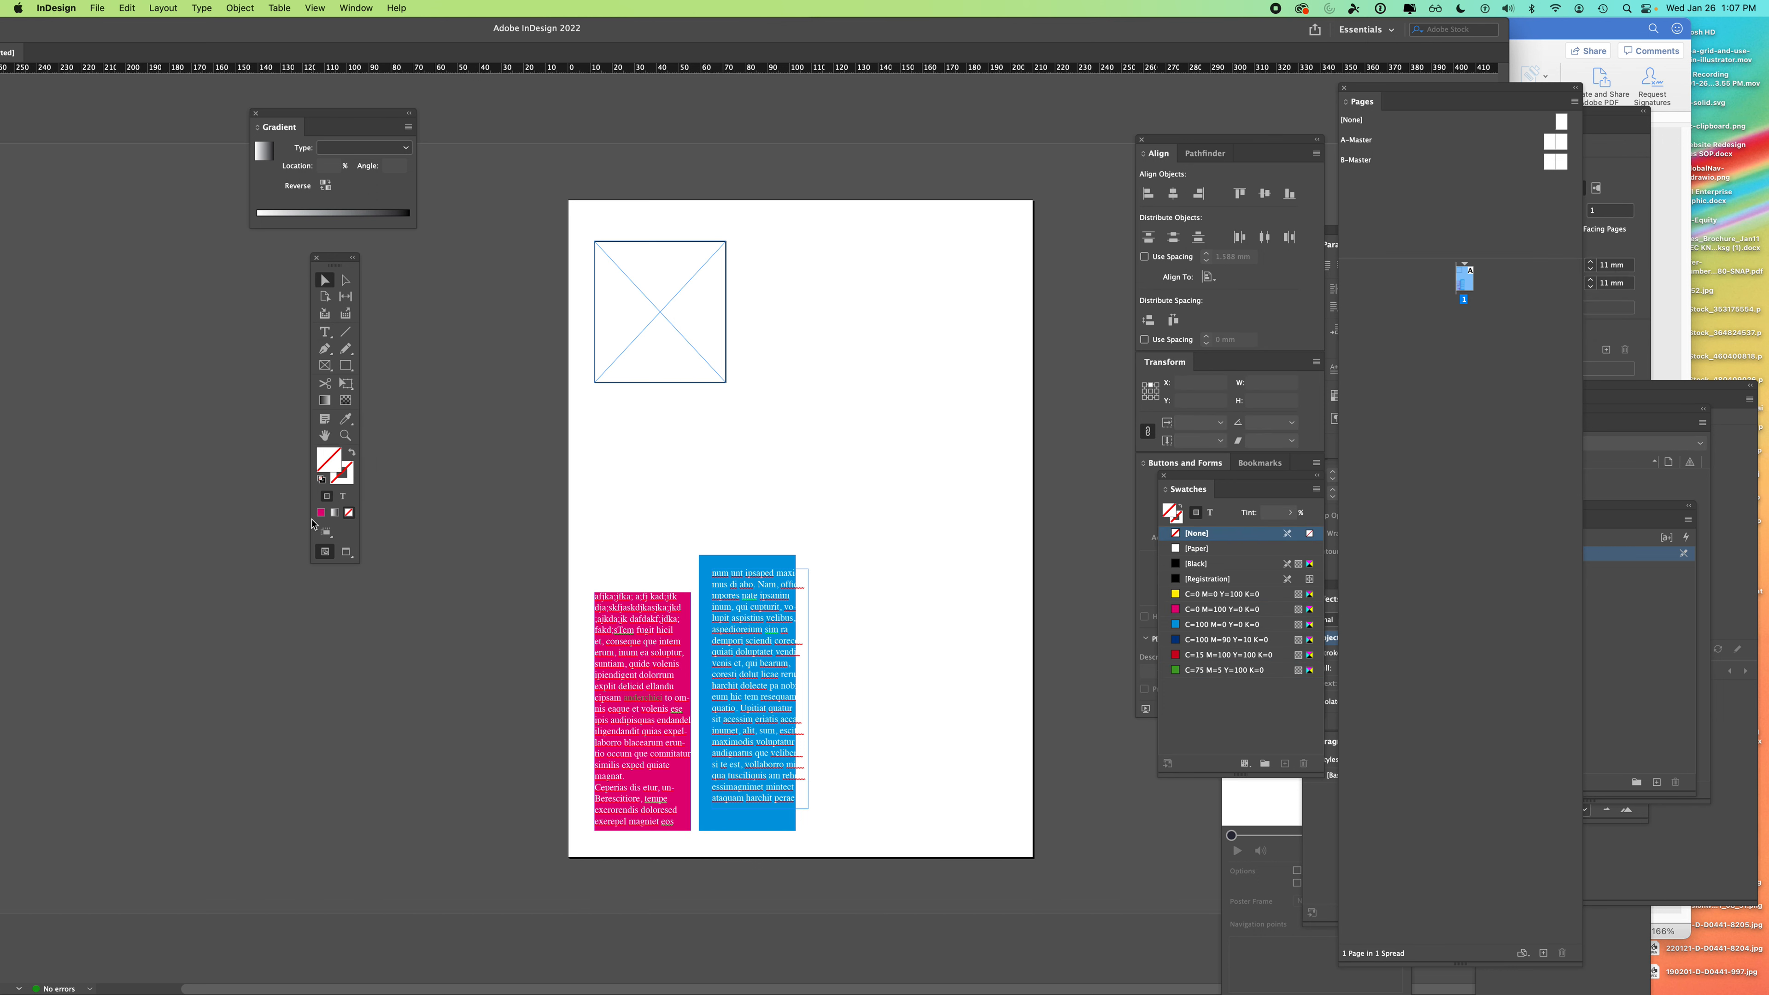
- Zoom out and drag a new vertical guide from the left ruler to just left of the page
left_click_drag(414, 29, 496, 12)
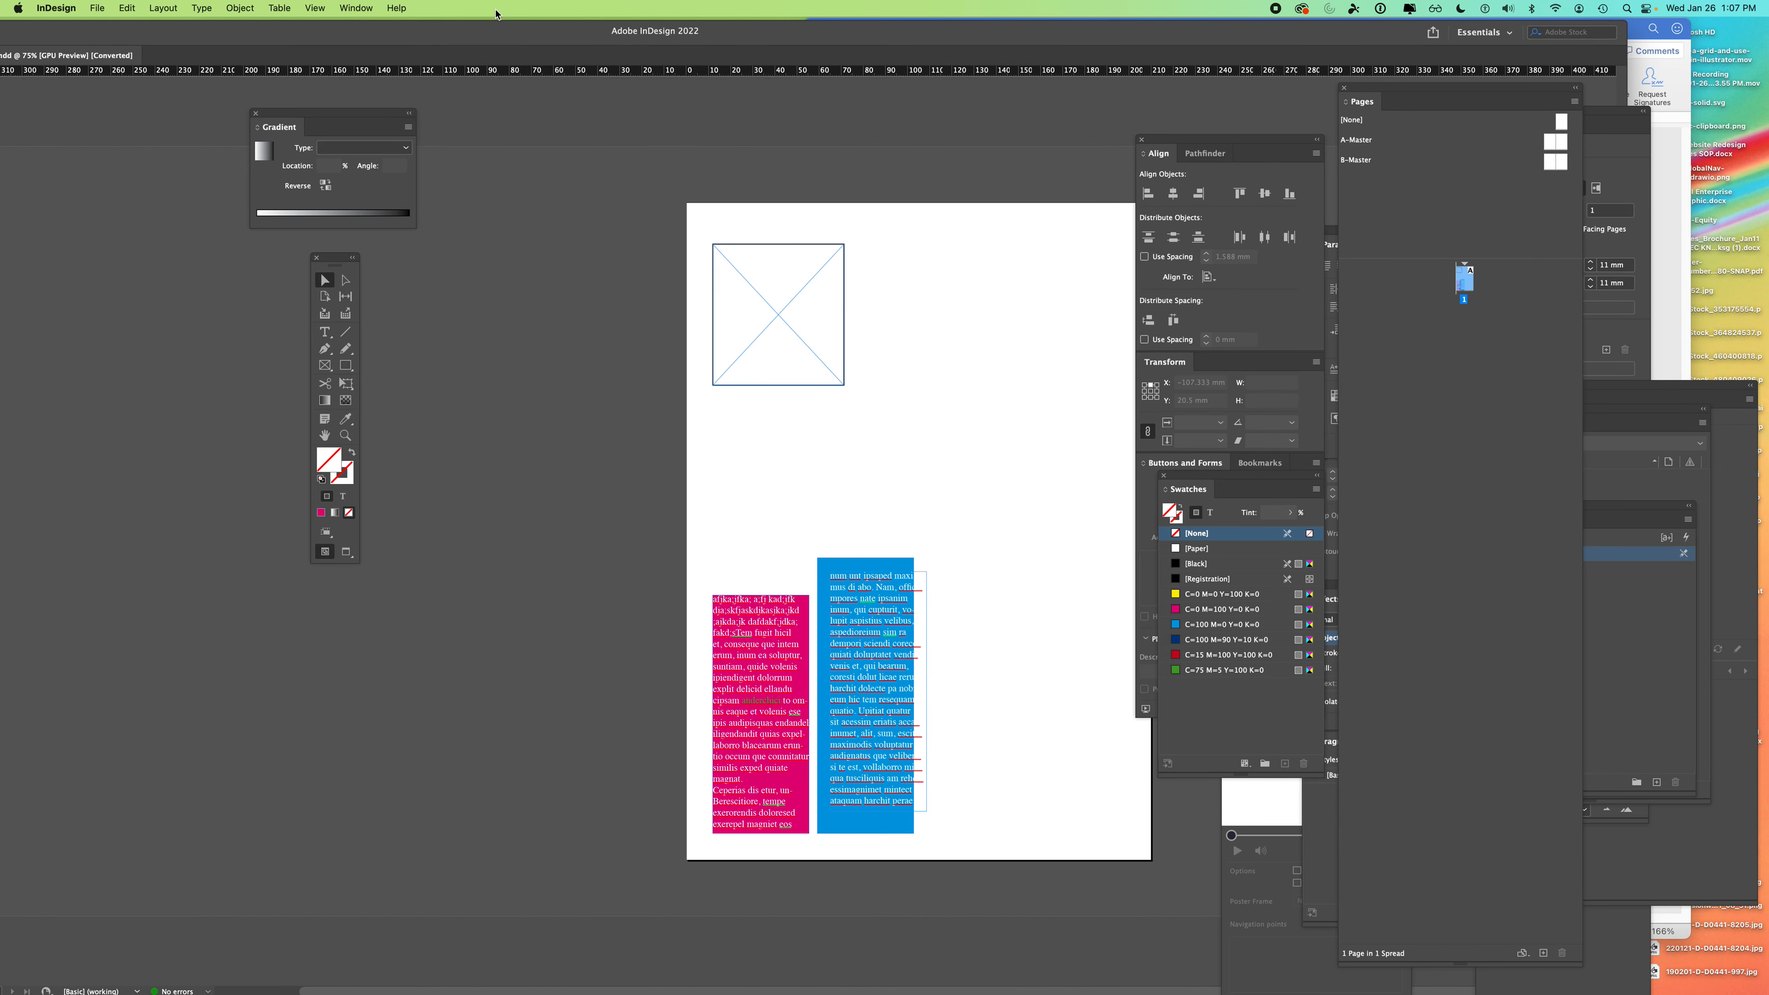
key("super+minus")
left_click_drag(186, 5, 334, 14)
mouse_move(21, 69)
left_mouse_down()
mouse_move(653, 239)
mouse_move(19, 67)
mouse_move(903, 399)
mouse_move(960, 493)
mouse_move(481, 299)
mouse_move(20, 68)
left_mouse_up()
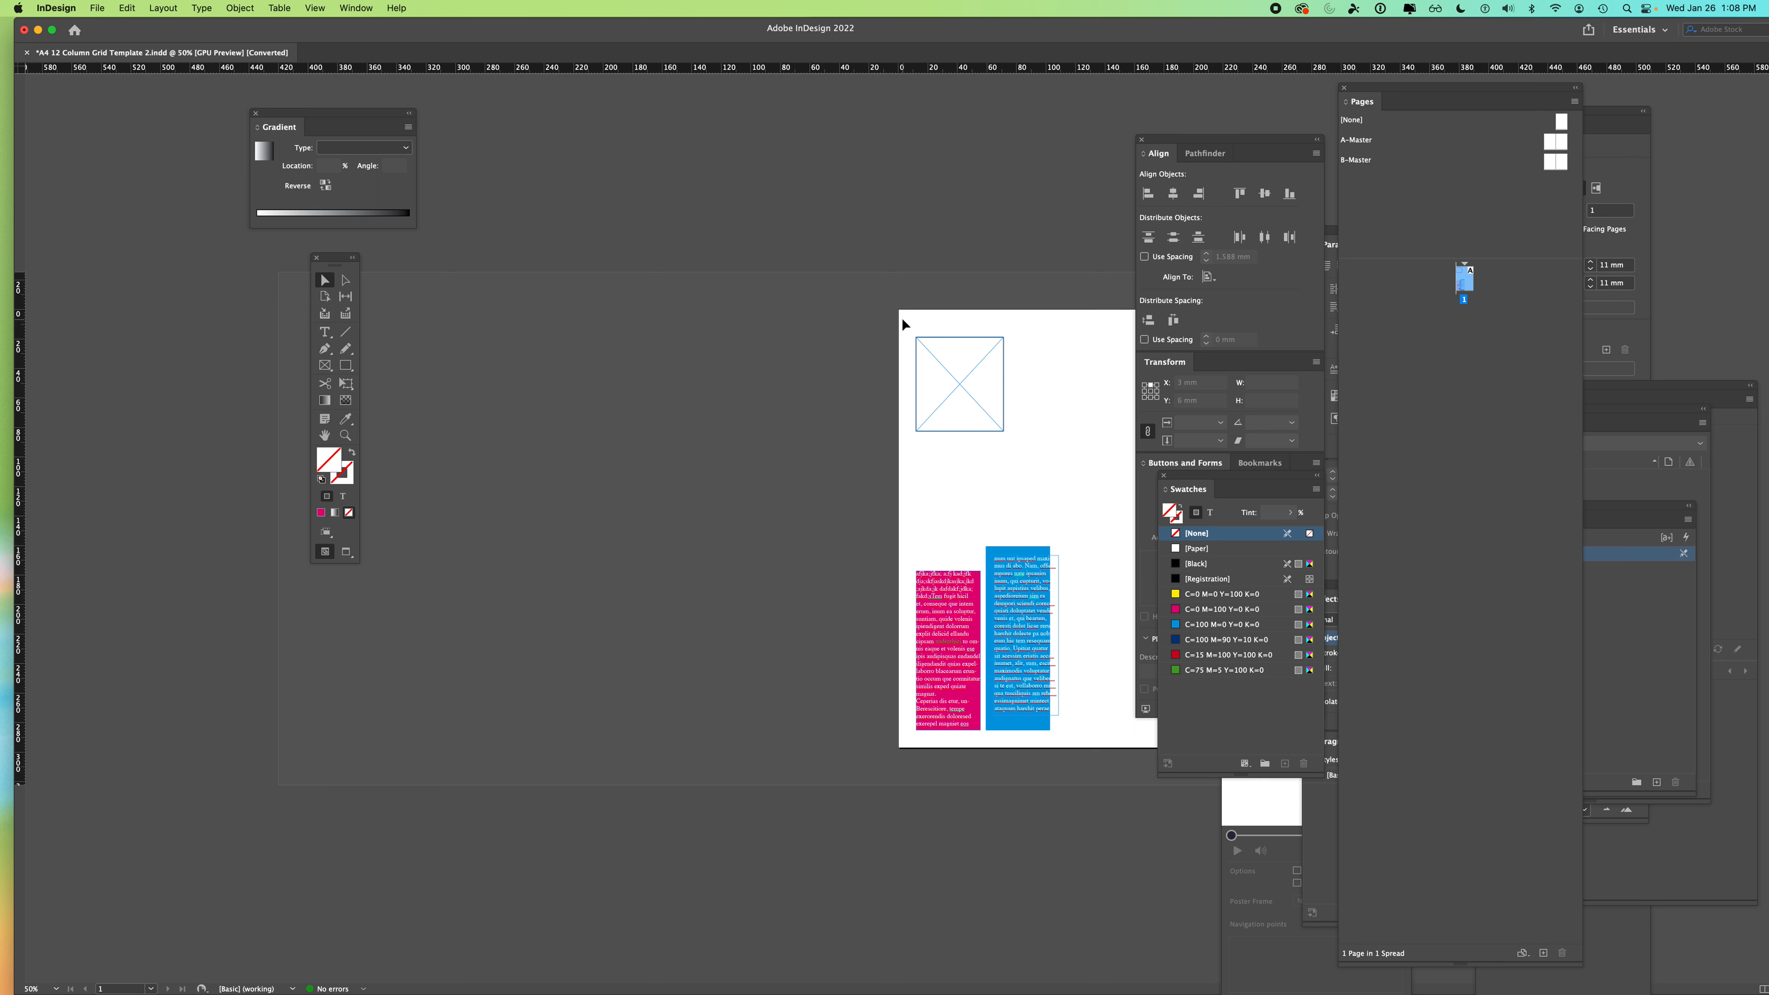
left_click_drag(23, 382, 389, 427)
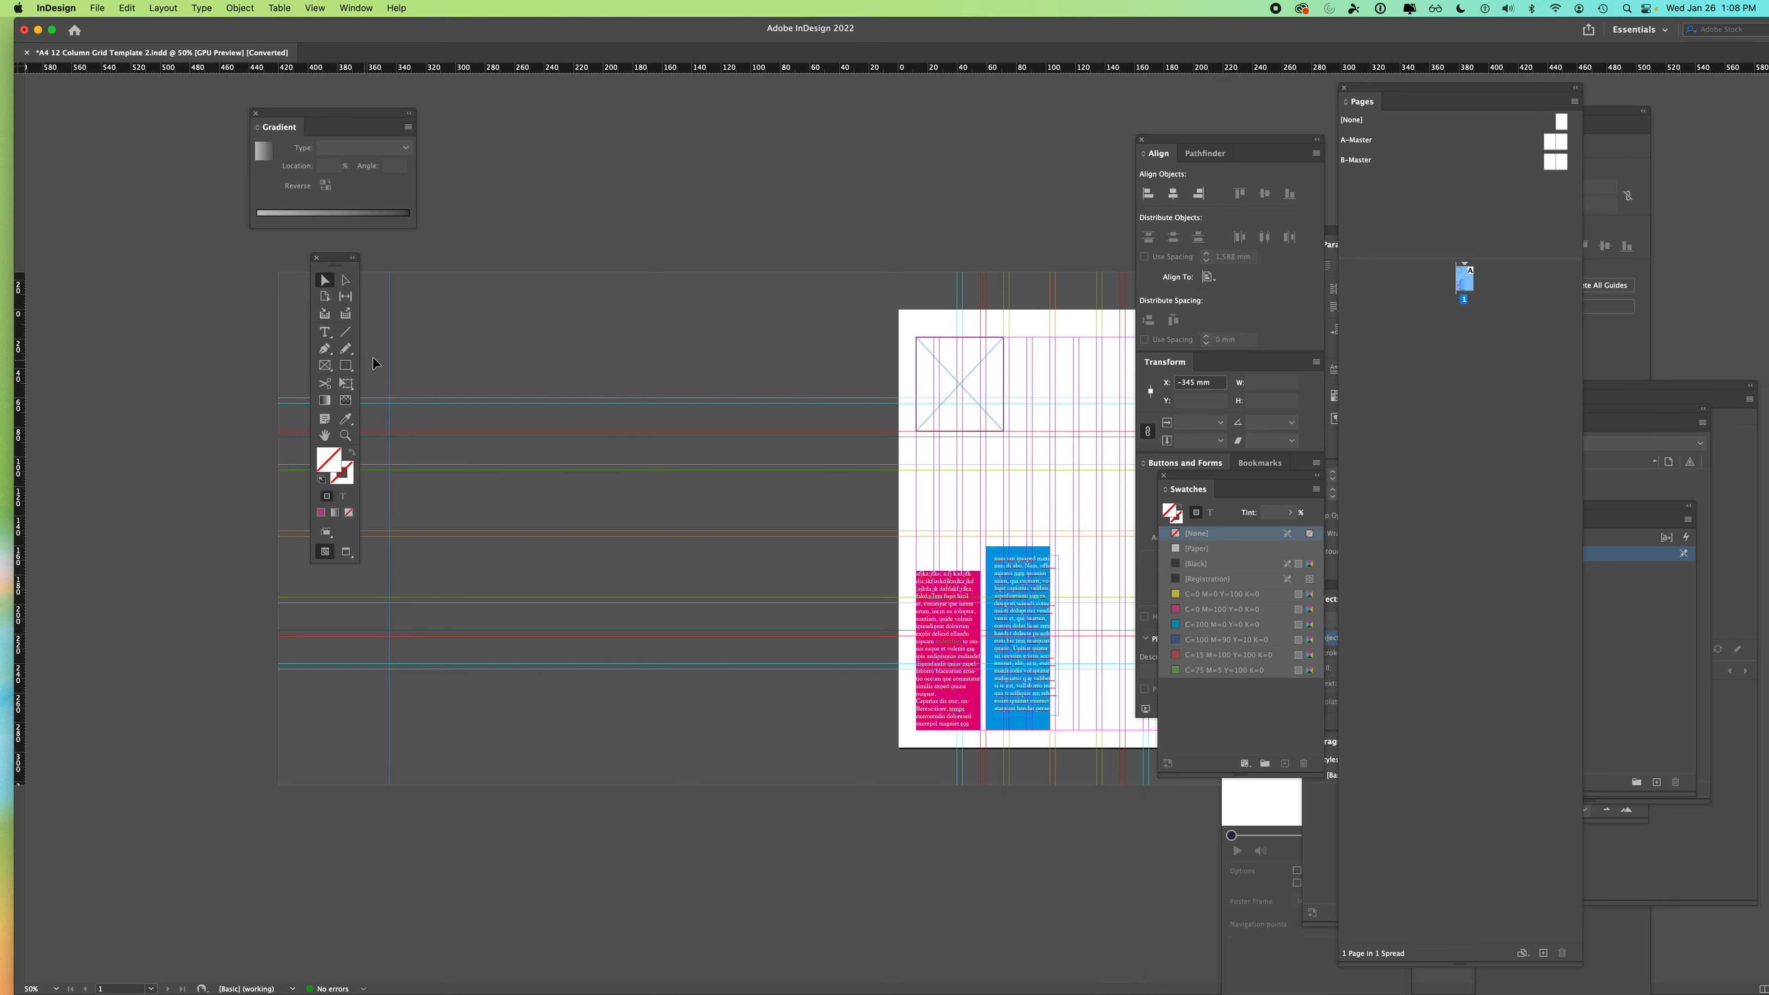
left_click_drag(390, 357, 798, 367)
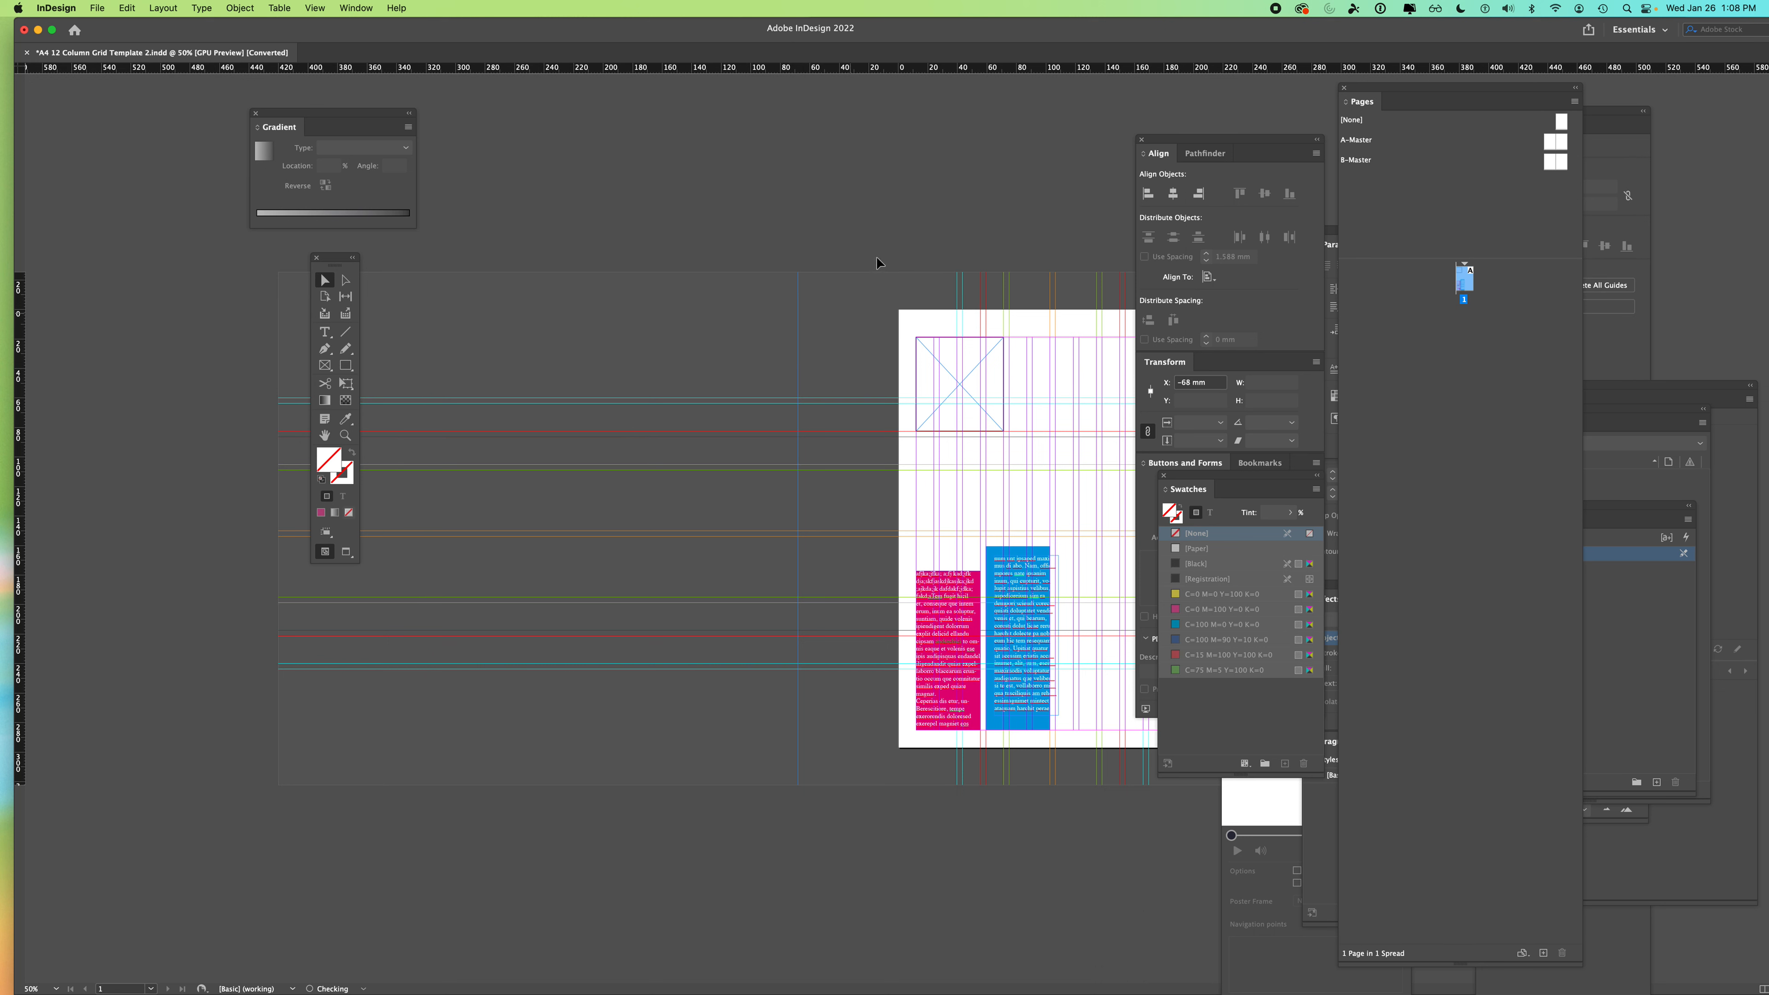